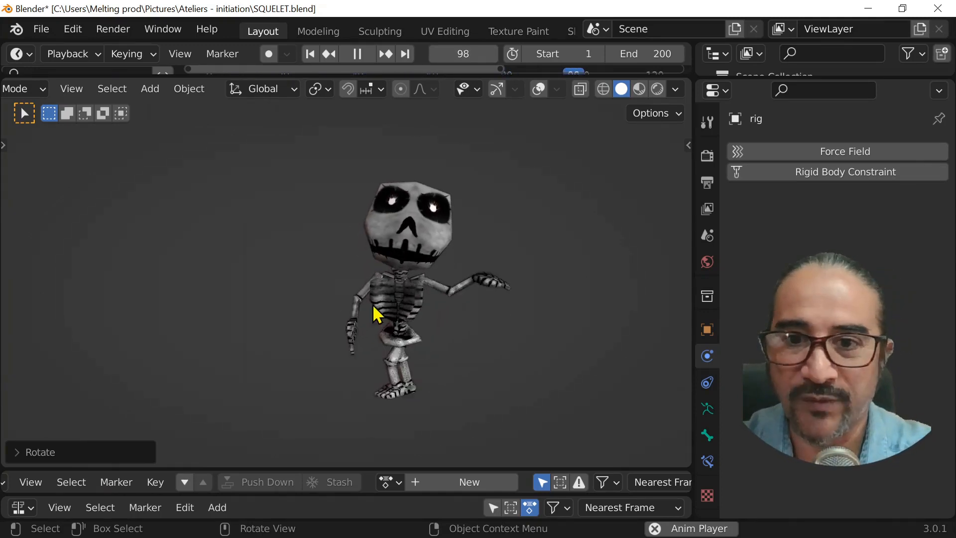
# - Open the recent file SQUELETTUTO.blend without saving the current changes, and inspect the untextured skeleton model
pyautogui.click(41, 30)
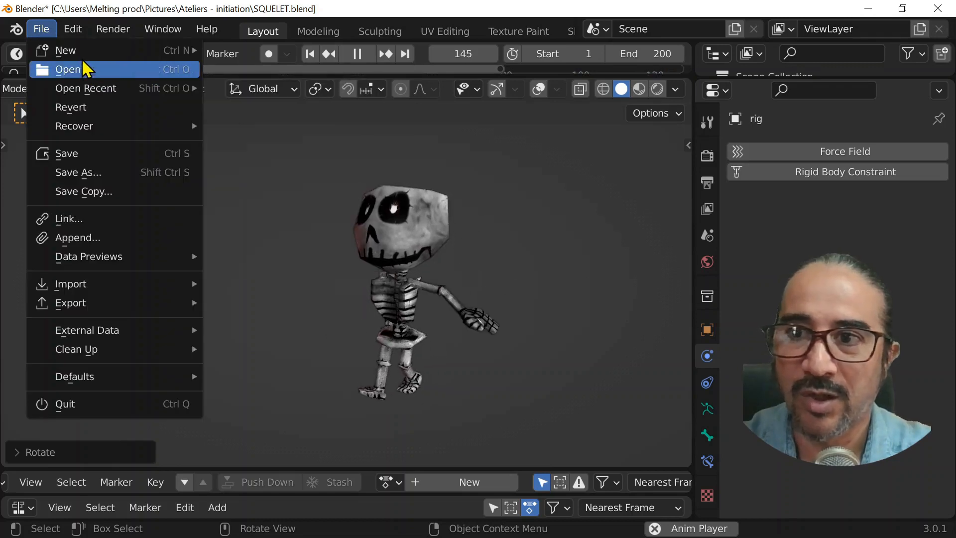
pyautogui.moveTo(79, 52)
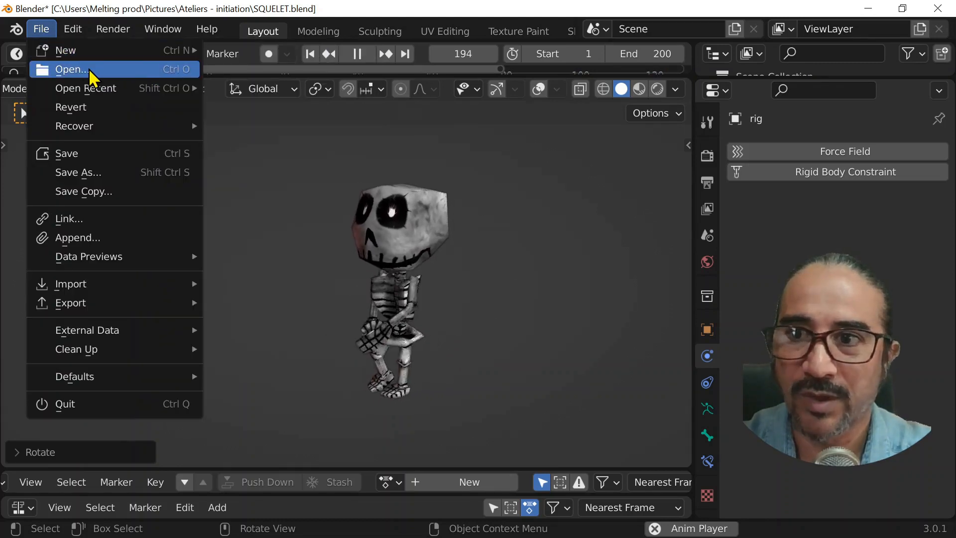
pyautogui.moveTo(99, 90)
pyautogui.click(294, 106)
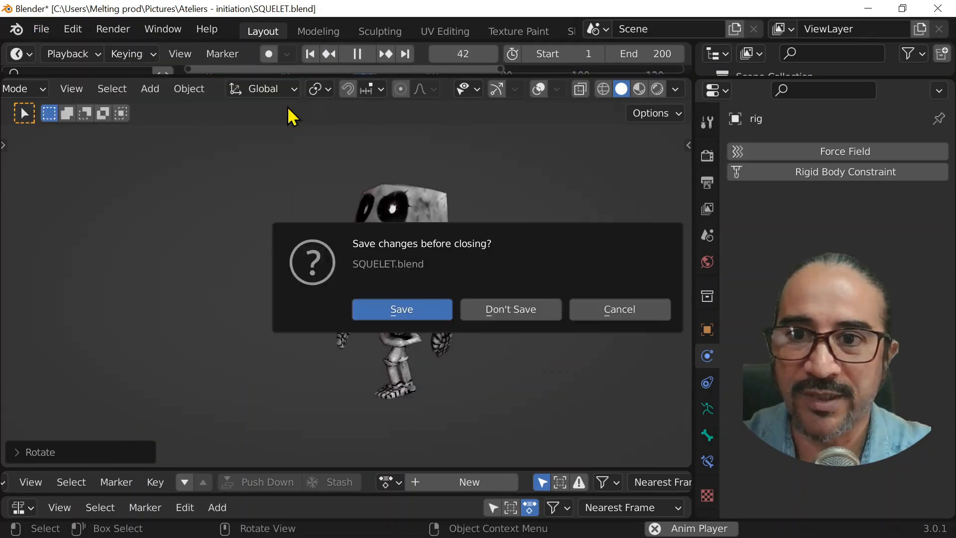
pyautogui.click(508, 310)
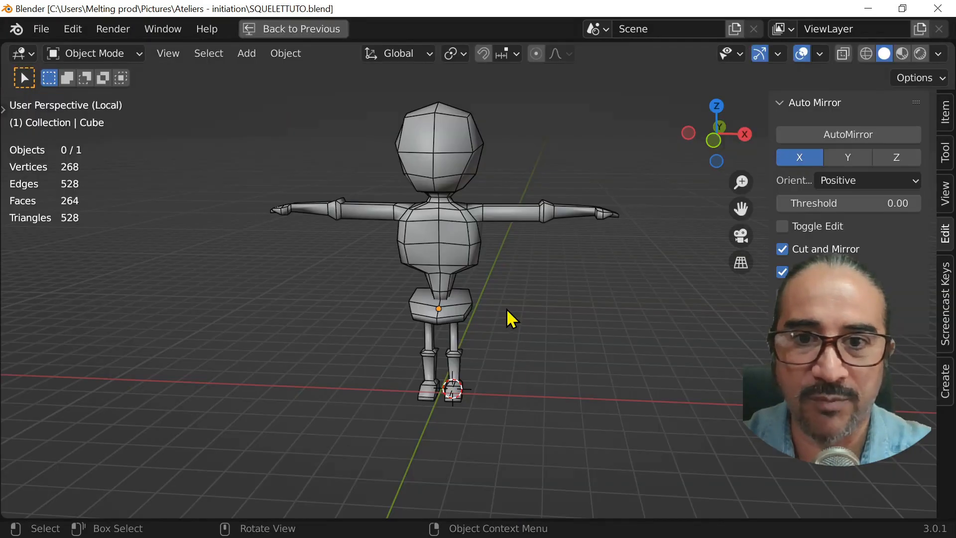
pyautogui.moveTo(512, 318); pyautogui.dragTo(514, 395, button='middle')
pyautogui.scroll(2, 464, 380)
pyautogui.scroll(-2, 480, 381)
pyautogui.scroll(2, 581, 318)
pyautogui.moveTo(580, 319); pyautogui.dragTo(617, 389, button='middle')
# - Open the recent file SQUELET.blend and deselect the textured skeleton mesh
pyautogui.click(41, 28)
pyautogui.moveTo(96, 94)
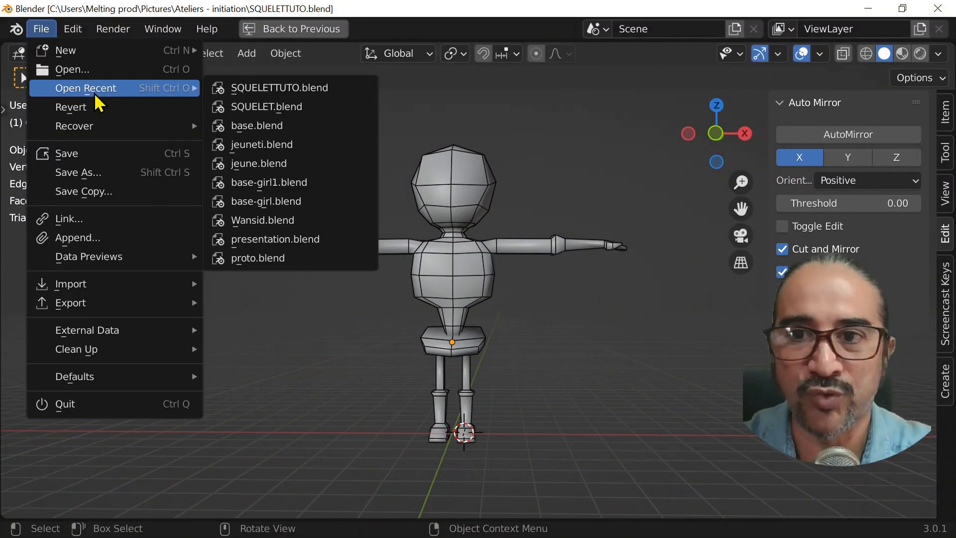
pyautogui.click(298, 114)
pyautogui.hotkey('ctrl', 'space')
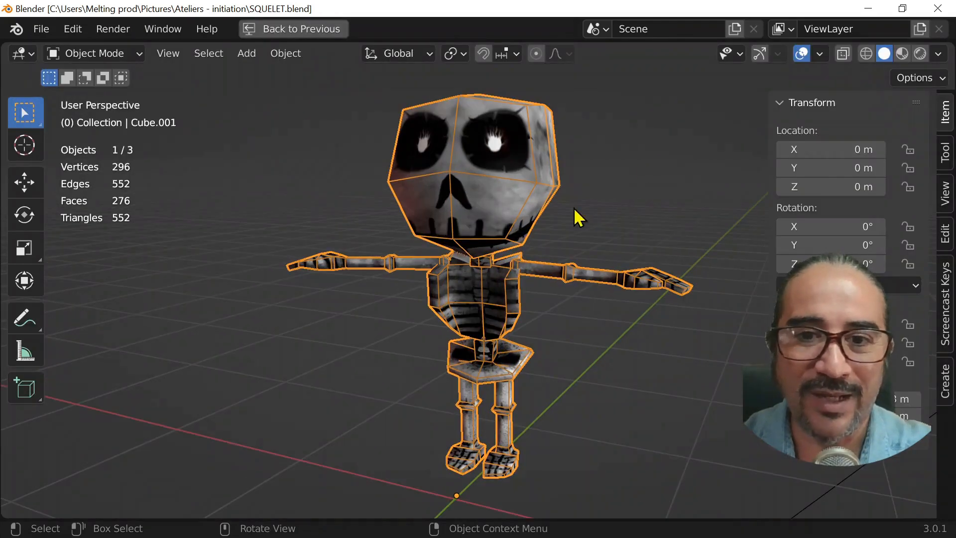
pyautogui.click(626, 181)
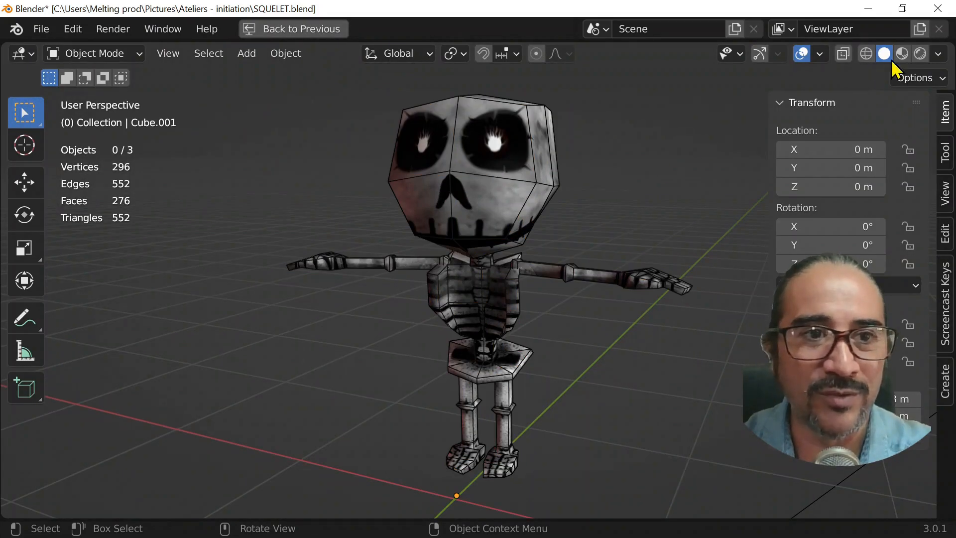
# - Set the solid viewport shading colour to Material and inspect the skeleton's bare low-poly geometry
pyautogui.click(938, 55)
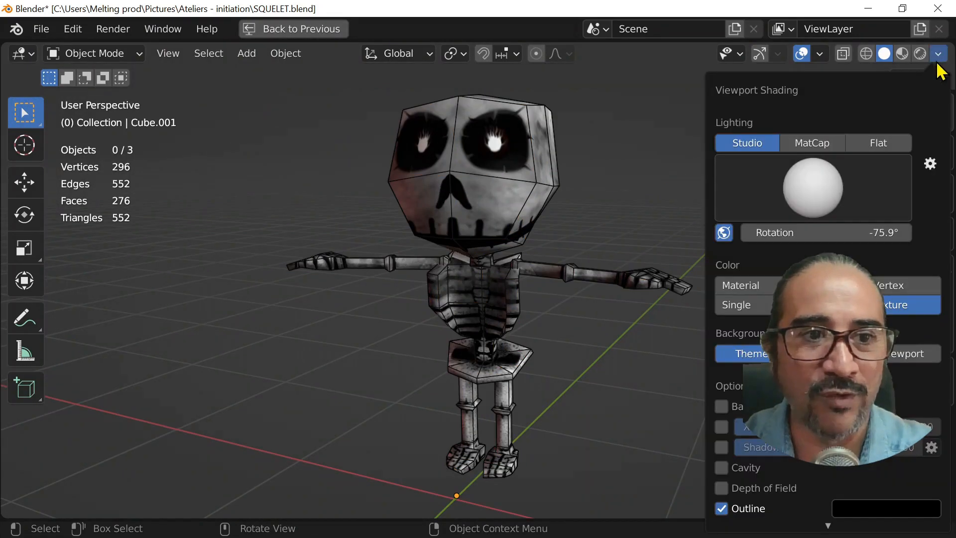
pyautogui.click(749, 284)
pyautogui.scroll(-2, 525, 402)
pyautogui.moveTo(524, 403); pyautogui.dragTo(548, 420, button='middle')
pyautogui.scroll(4, 589, 407)
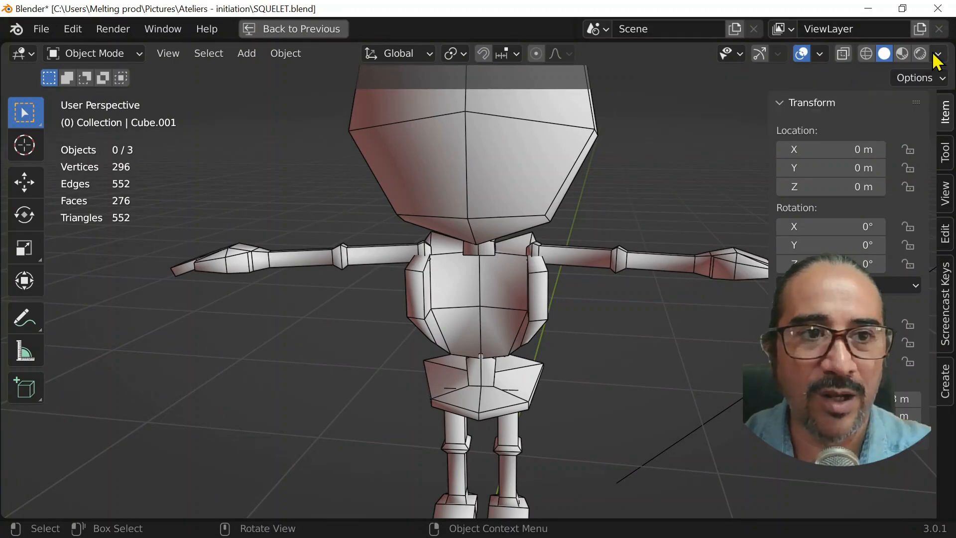
# - Switch the viewport to Material Preview shading and hide the overlays to inspect the textured skeleton
pyautogui.click(905, 56)
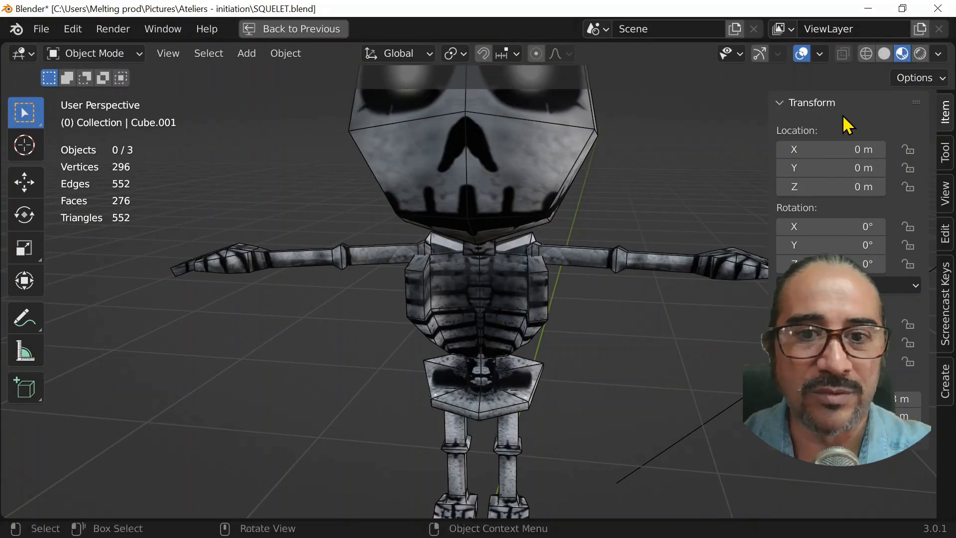
pyautogui.scroll(-5, 587, 426)
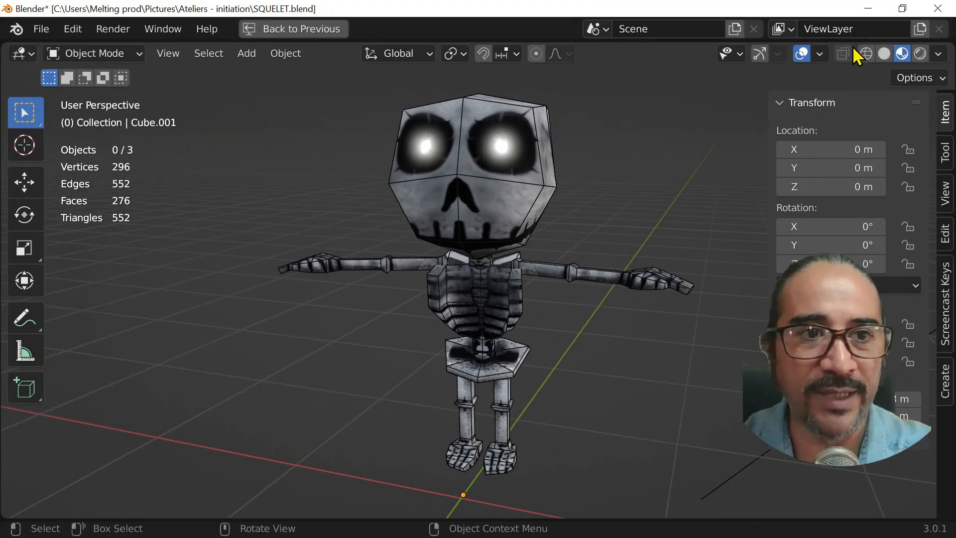
pyautogui.click(800, 53)
pyautogui.moveTo(597, 452); pyautogui.dragTo(557, 406, button='middle')
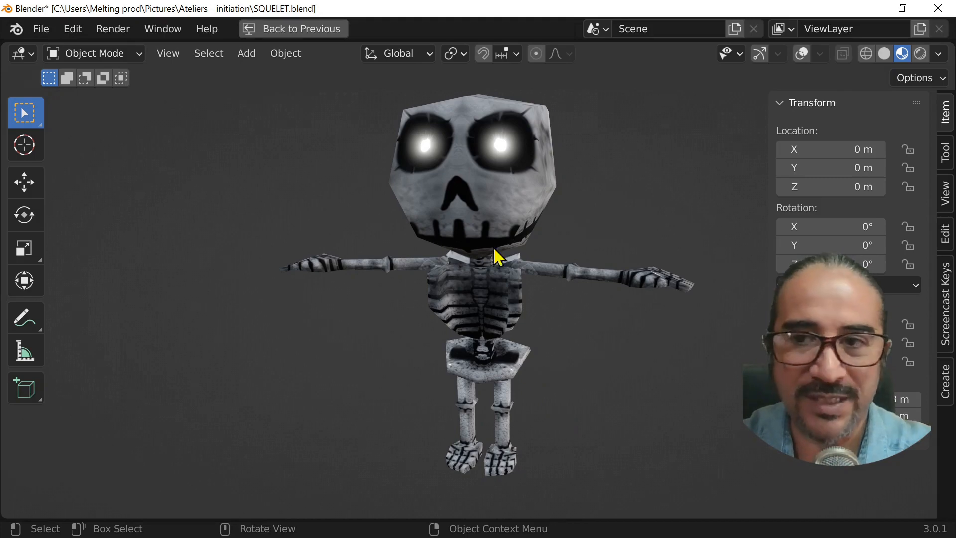
# - Create a new General file without saving the changes to SQUELET.blend
pyautogui.click(45, 29)
pyautogui.moveTo(94, 94)
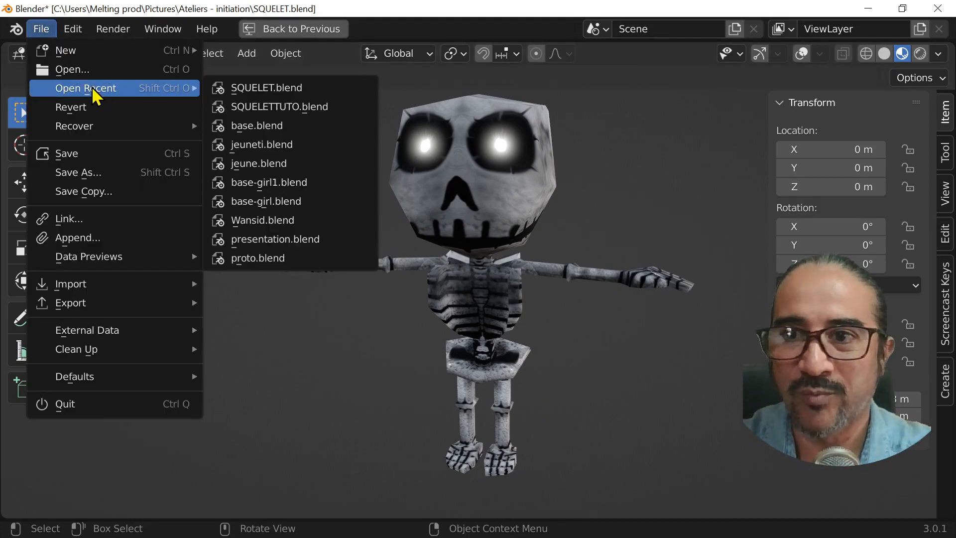
pyautogui.moveTo(69, 54)
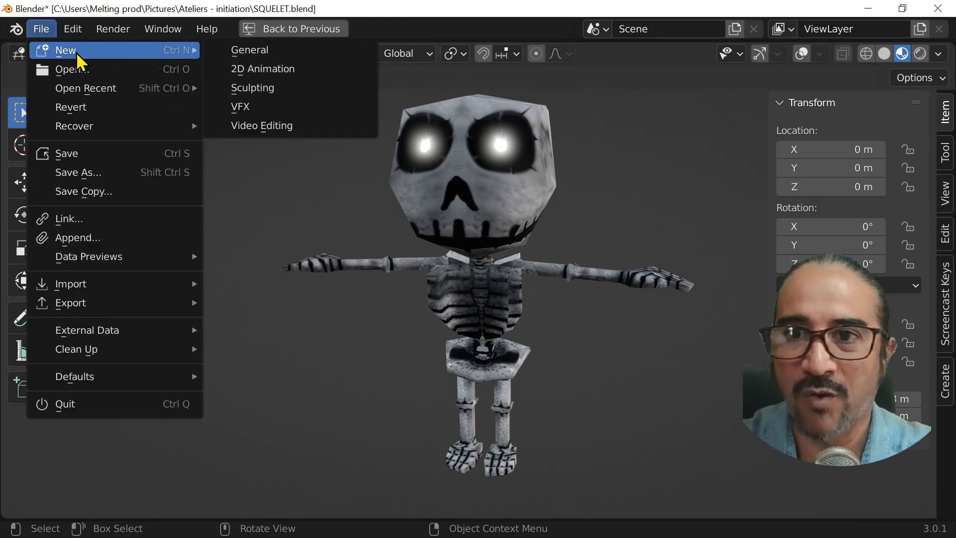
pyautogui.click(244, 51)
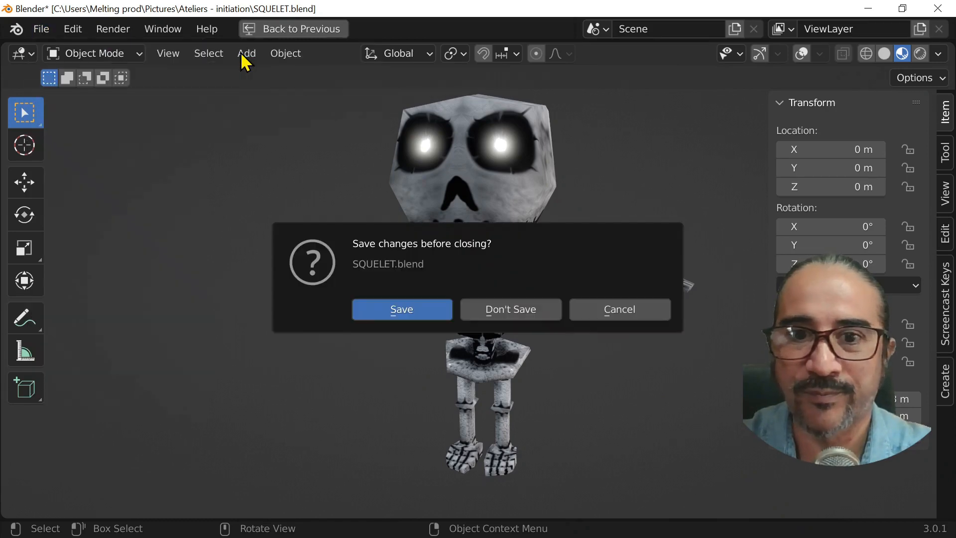
pyautogui.click(513, 314)
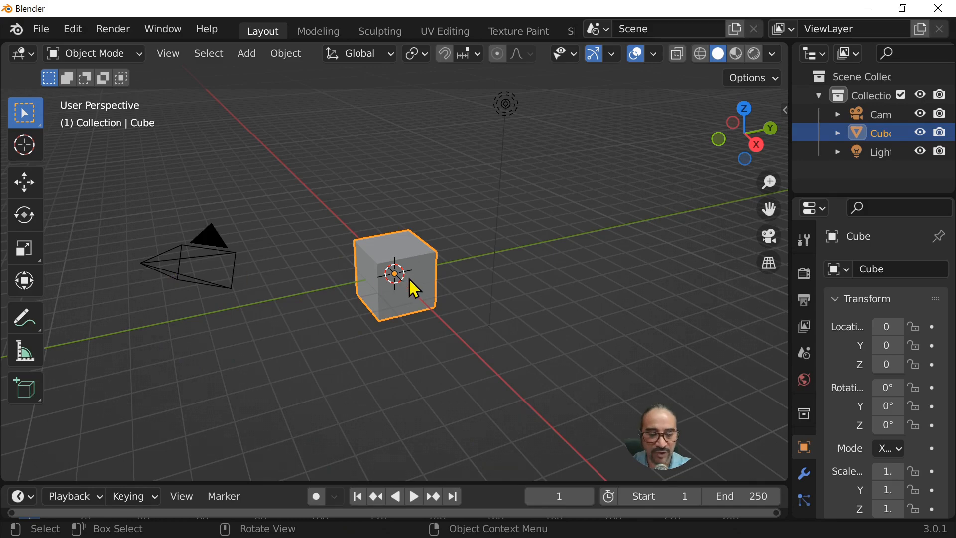
# - Isolate the default cube in local view, switching the isolation off and on again
pyautogui.press('KP_Divide')
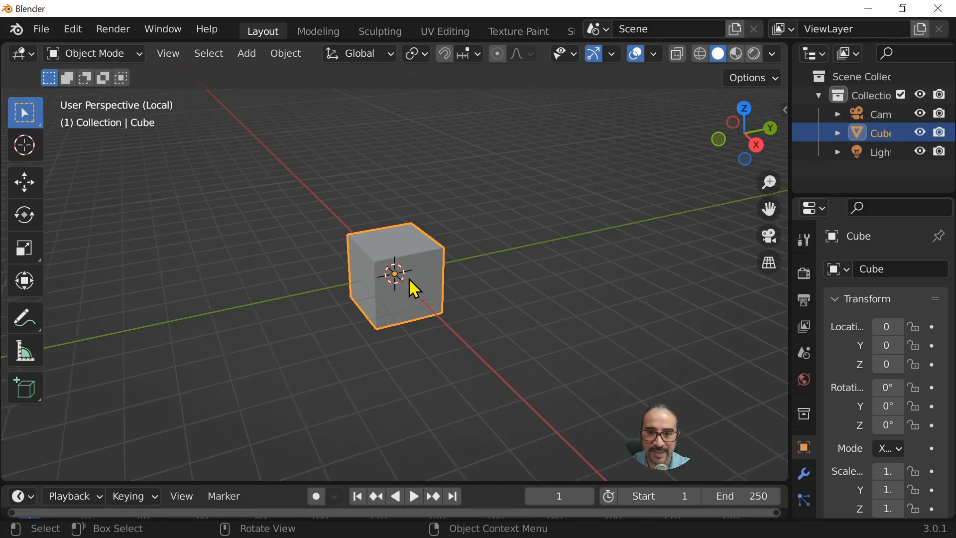
pyautogui.scroll(-5, 403, 329)
pyautogui.moveTo(390, 367); pyautogui.dragTo(499, 348, button='middle')
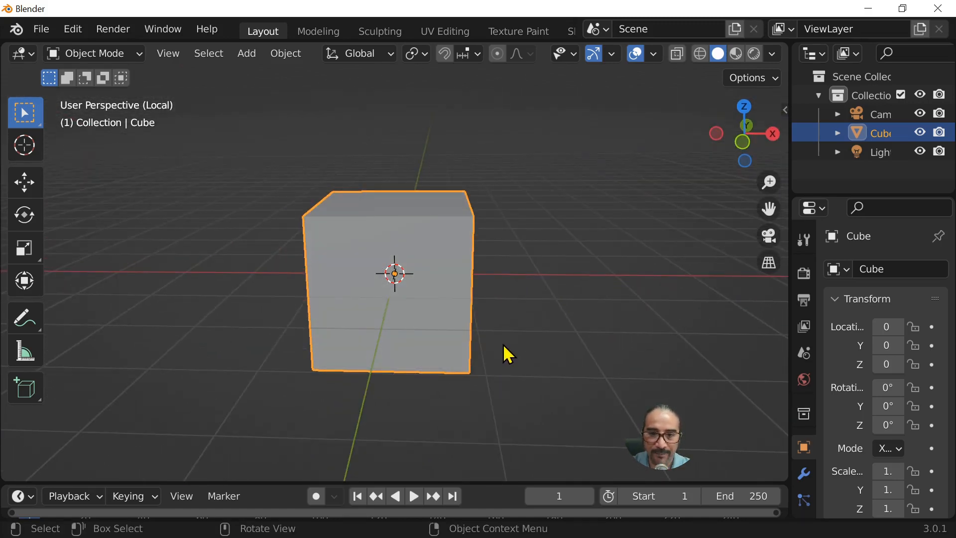
pyautogui.press('KP_Divide')
pyautogui.press('KP_Divide')
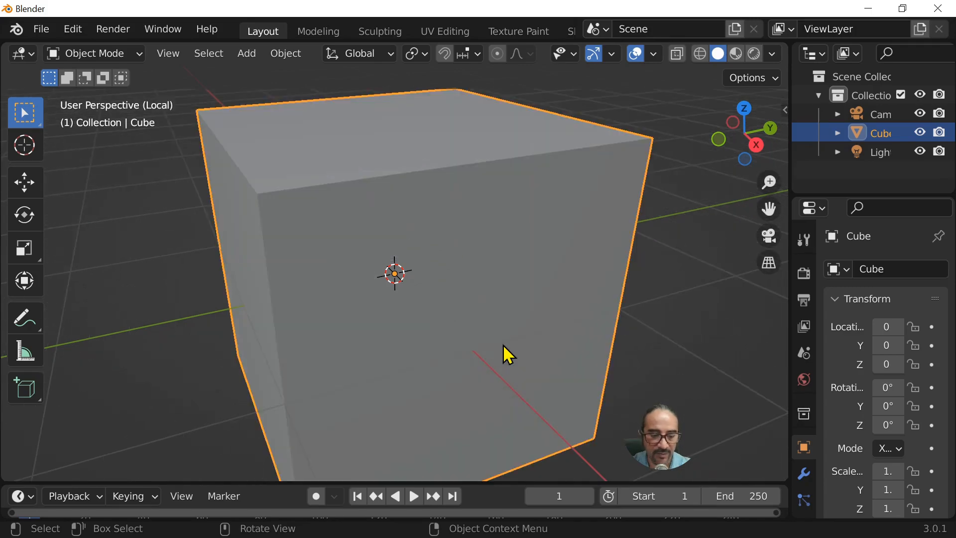
pyautogui.scroll(-3, 503, 345)
# - Show the viewport sidebar, enable the Screencast Keys display and collapse its settings
pyautogui.press('n')
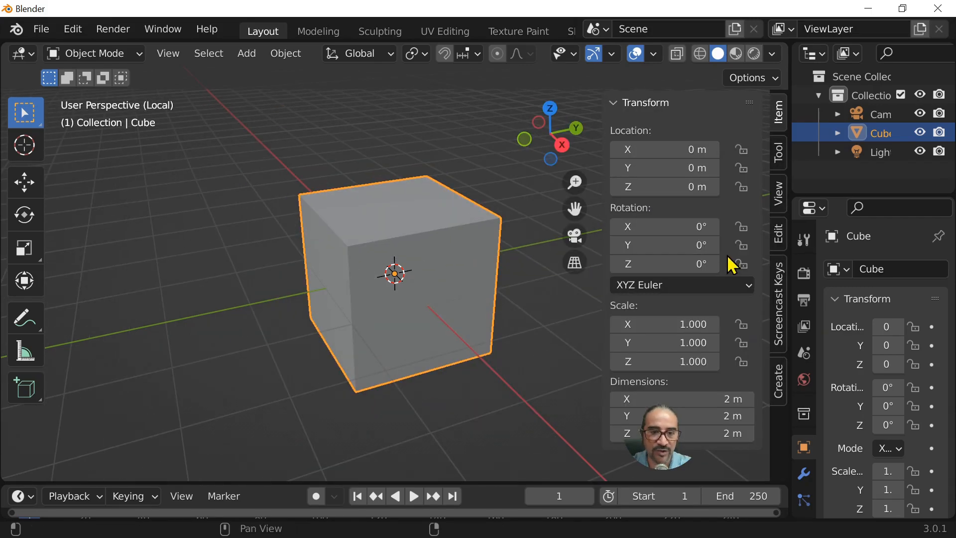
pyautogui.click(780, 241)
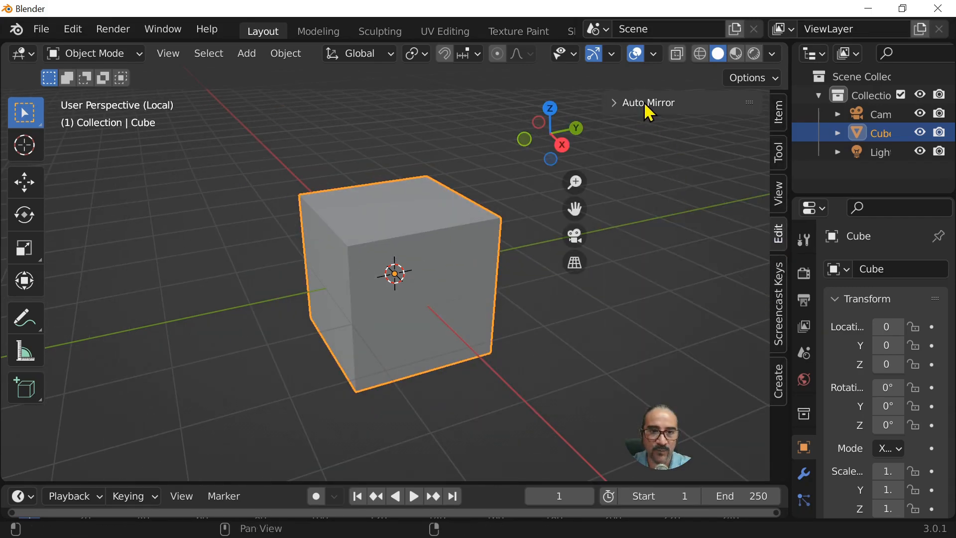
pyautogui.click(779, 325)
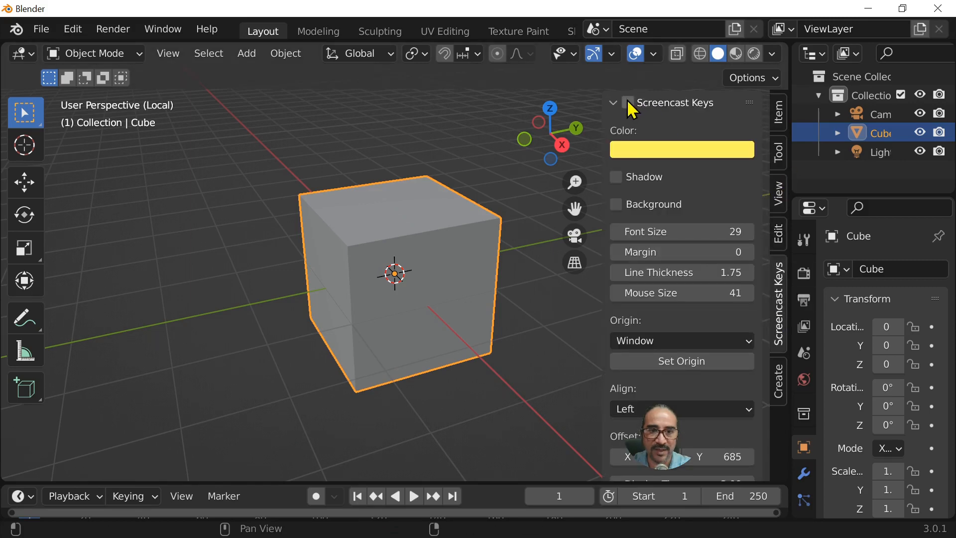
pyautogui.click(629, 104)
pyautogui.click(613, 104)
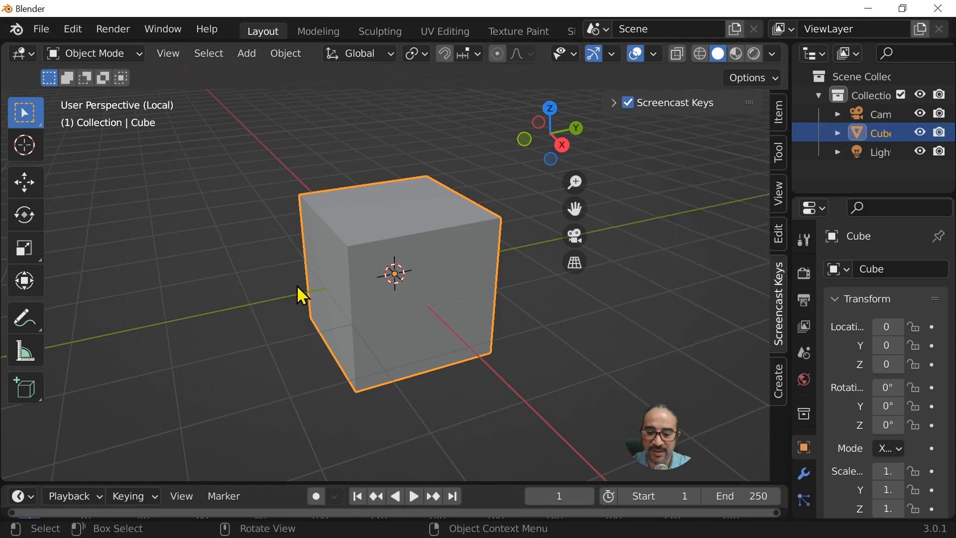
pyautogui.press('2')
pyautogui.moveTo(249, 329); pyautogui.dragTo(316, 345, button='middle')
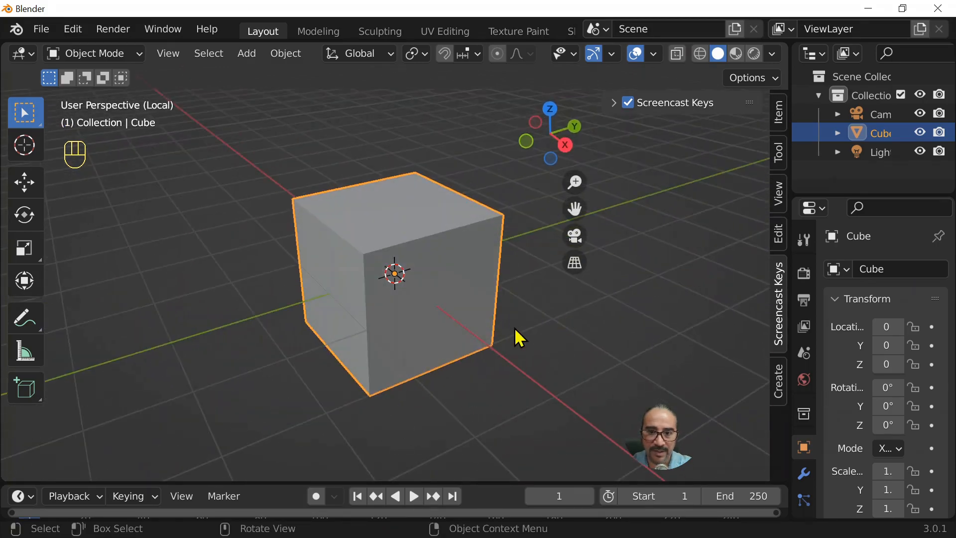
# - Scale the whole cube mesh down to about one sixth of its size in Edit Mode, working from the front view
pyautogui.press('KP_1')
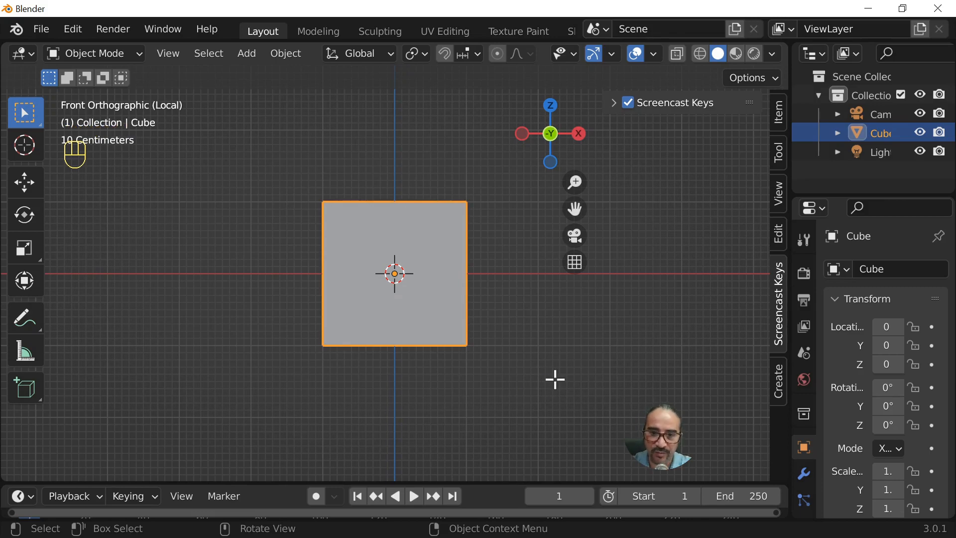
pyautogui.press('Tab')
pyautogui.press('s')
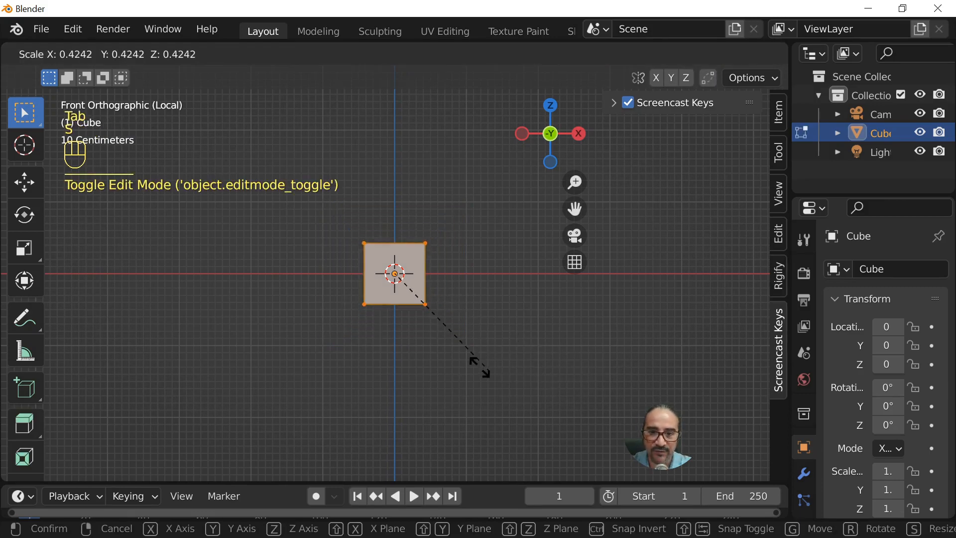
pyautogui.click(431, 297)
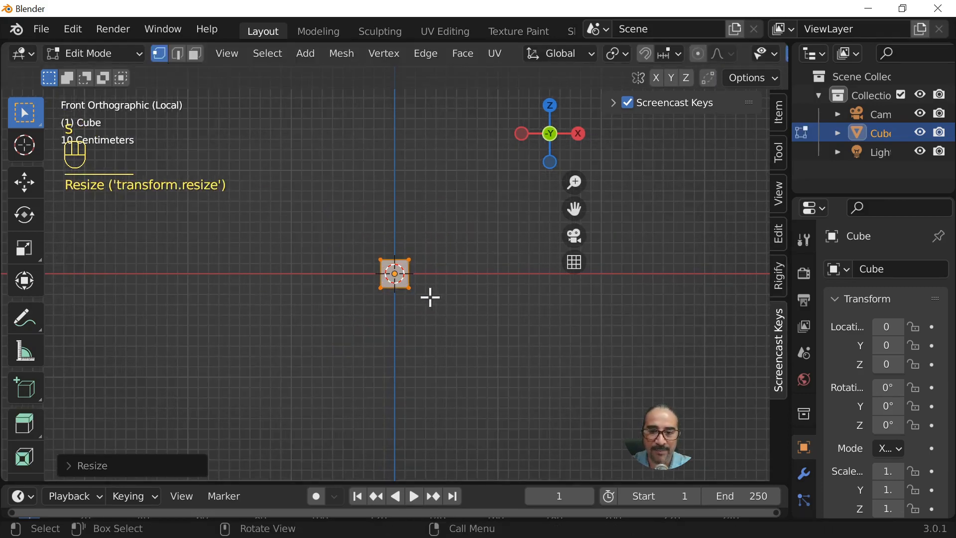
pyautogui.press('s')
pyautogui.click(483, 340)
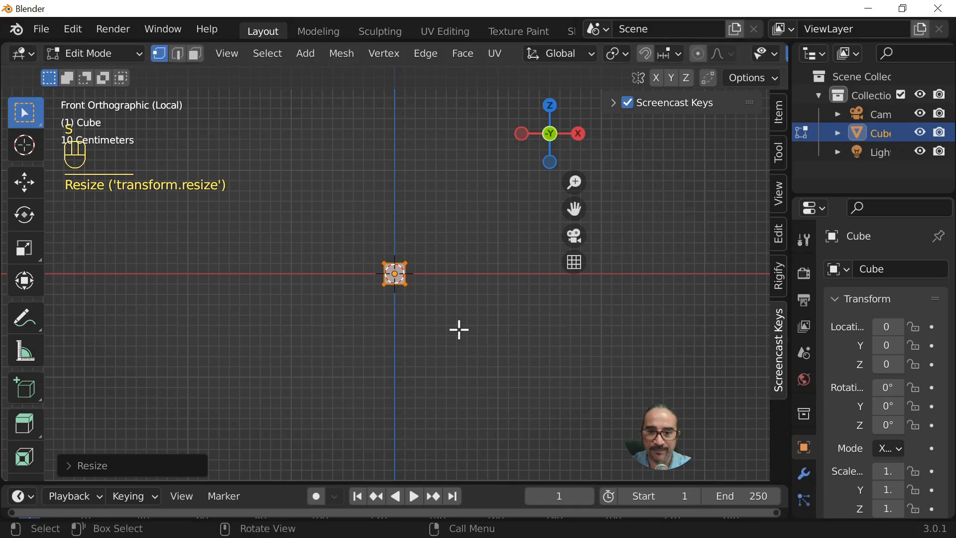
pyautogui.scroll(3, 461, 329)
pyautogui.press('Tab')
pyautogui.moveTo(465, 335); pyautogui.dragTo(446, 369, button='middle')
pyautogui.press('KP_1')
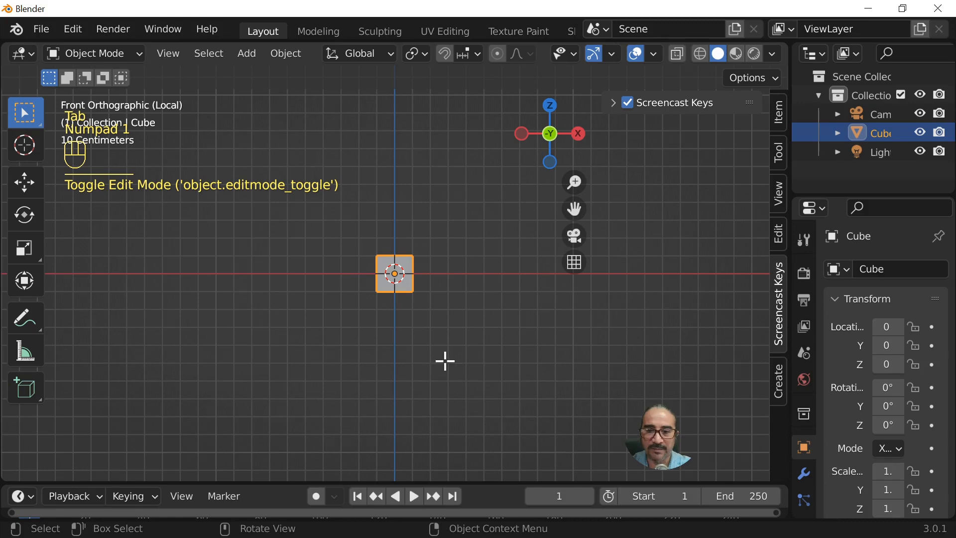
# - Enter Edit Mode on the small cube and select its top face in face select mode
pyautogui.press('Tab')
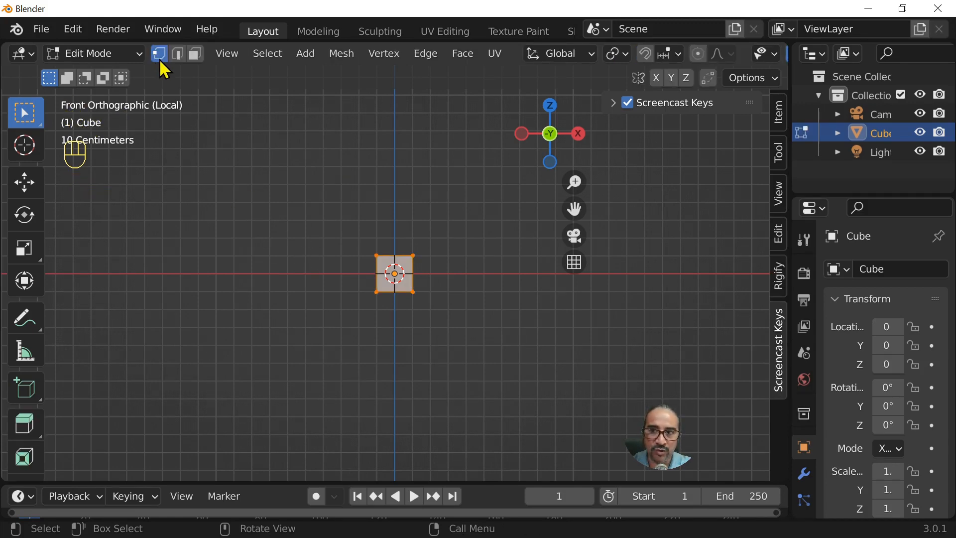
pyautogui.press('2')
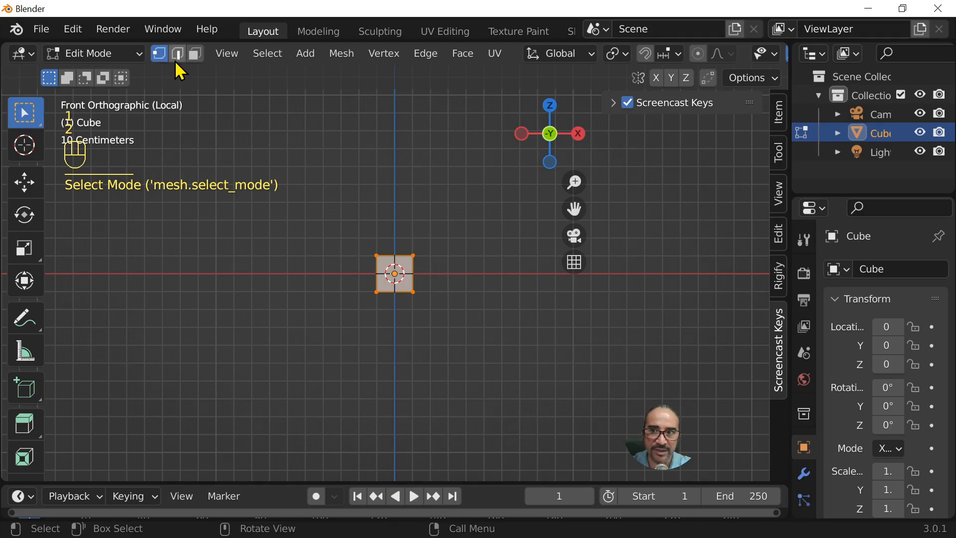
pyautogui.moveTo(422, 332); pyautogui.dragTo(395, 238, button='middle')
pyautogui.click(426, 279)
pyautogui.scroll(2, 426, 282)
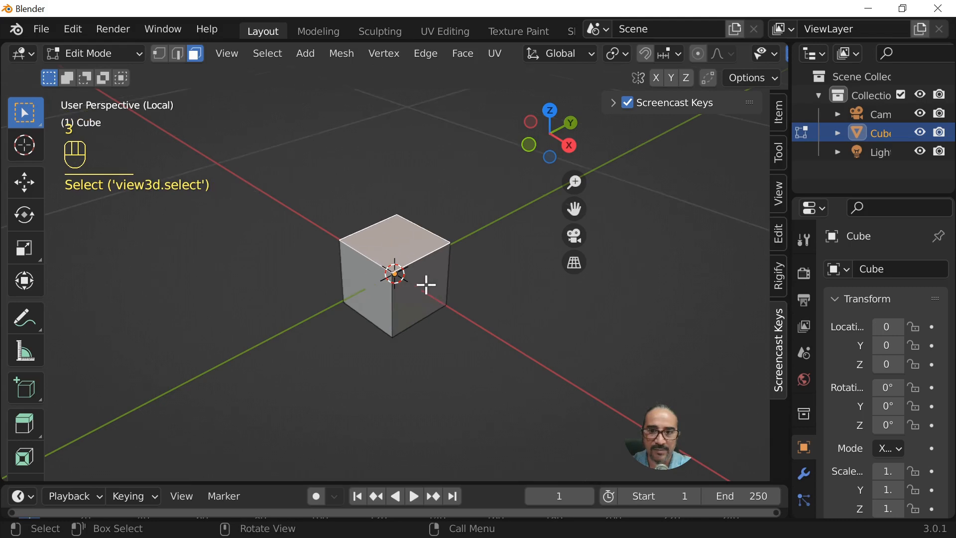
# - Try vertex and edge selection on the cube's upper corner and edges, and return to face select mode
pyautogui.press('1')
pyautogui.click(422, 290)
pyautogui.press('2')
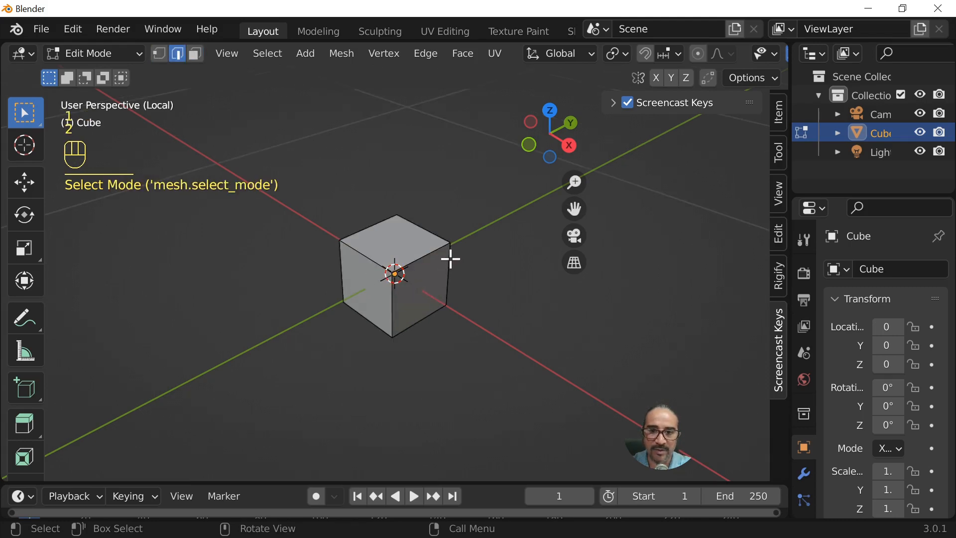
pyautogui.click(450, 266)
pyautogui.press('1')
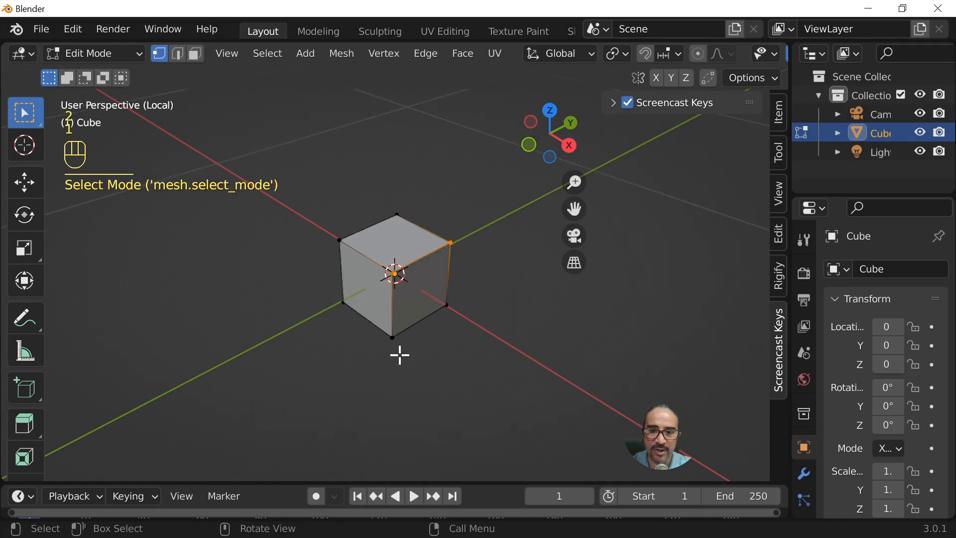
pyautogui.press('2')
pyautogui.press('3')
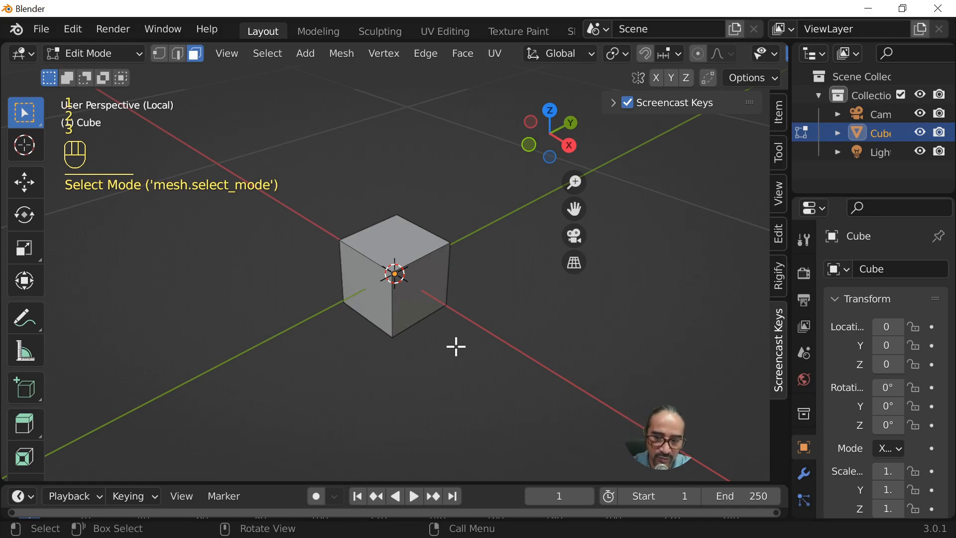
# - Hide the toolbar, select the cube's top face and lower it along Z, flattening the cube to about a third of its height
pyautogui.moveTo(380, 358); pyautogui.dragTo(431, 335, button='middle')
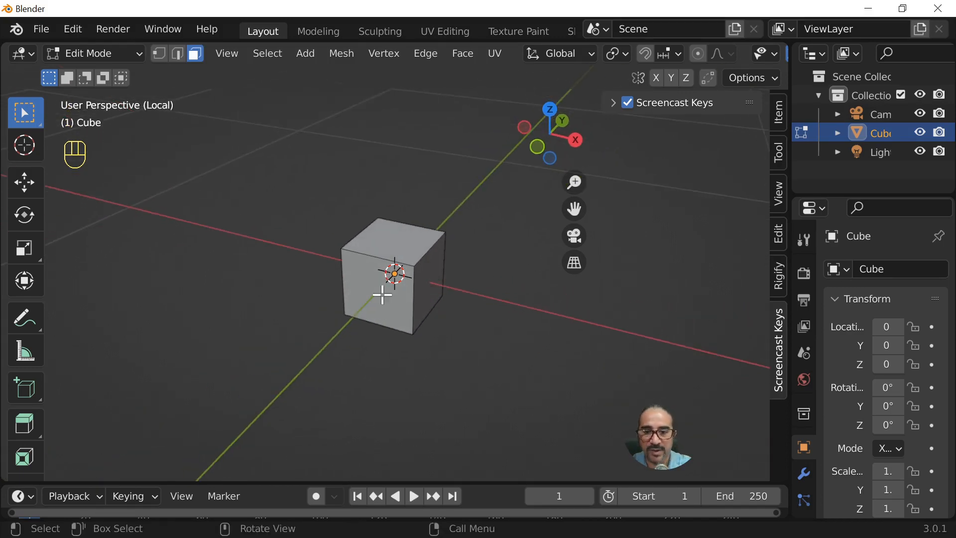
pyautogui.moveTo(383, 295)
pyautogui.mouseDown(button='middle')
pyautogui.moveTo(387, 279)
pyautogui.moveTo(378, 287)
pyautogui.mouseUp(button='middle')
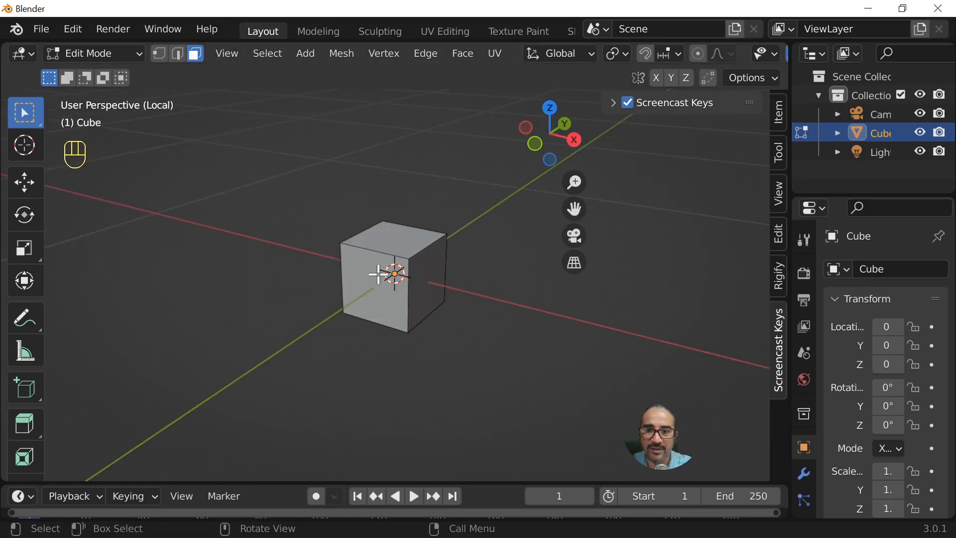
pyautogui.click(389, 252)
pyautogui.scroll(-3, 448, 324)
pyautogui.moveTo(448, 324); pyautogui.dragTo(421, 335, button='middle')
pyautogui.scroll(3, 429, 337)
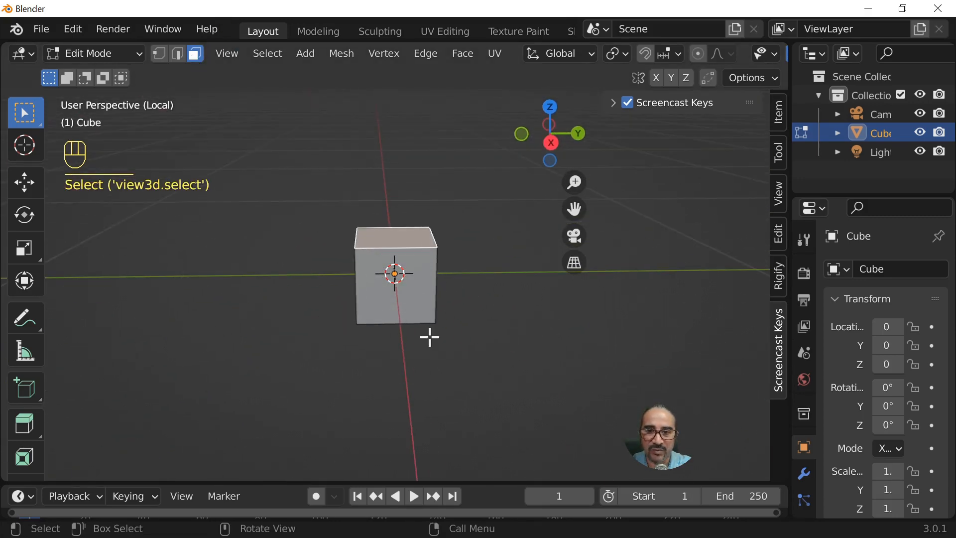
pyautogui.scroll(-3, 429, 338)
pyautogui.press('t')
pyautogui.press('3')
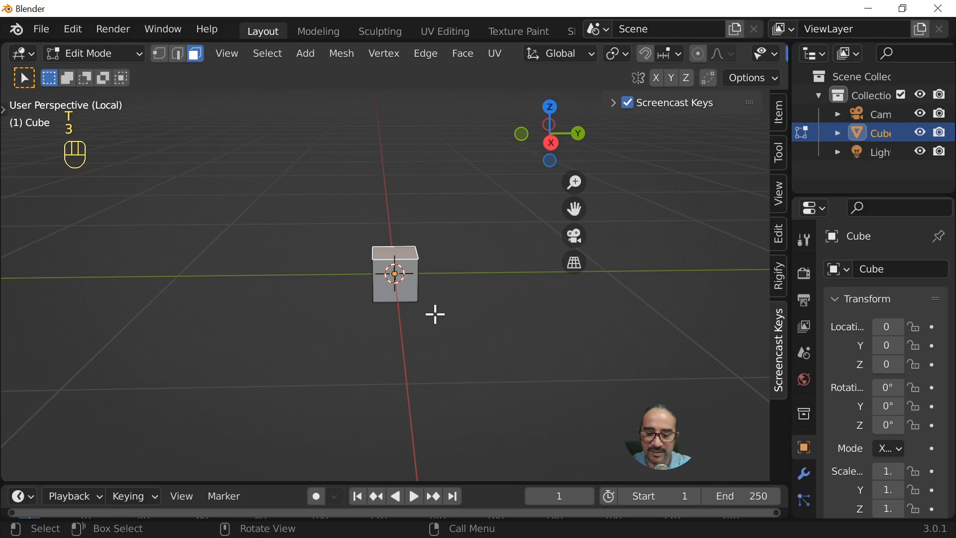
pyautogui.press('g')
pyautogui.press('z')
pyautogui.click(408, 337)
pyautogui.scroll(2, 407, 339)
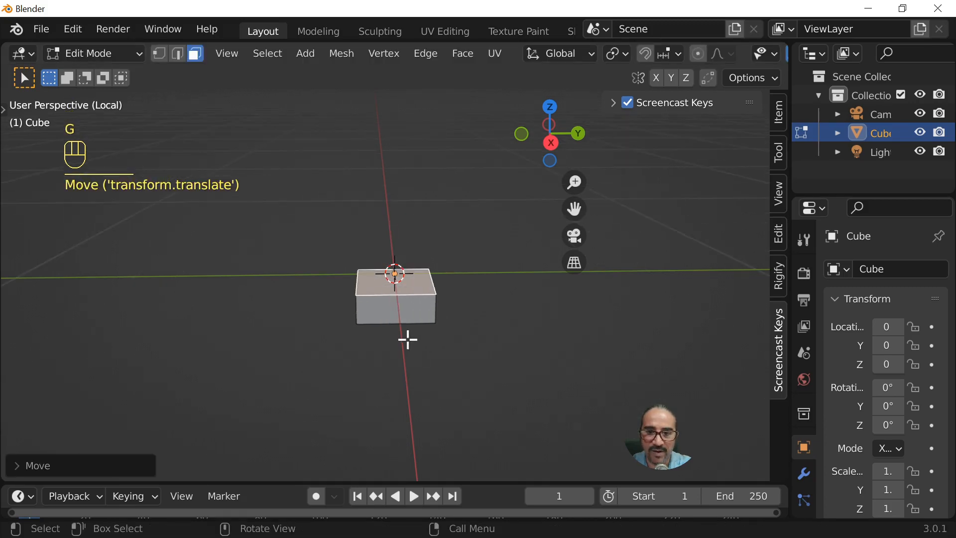
# - Select the whole mesh and scale it horizontally to about twice its size, excluding the Z axis
pyautogui.moveTo(408, 340); pyautogui.dragTo(486, 350, button='middle')
pyautogui.press('a')
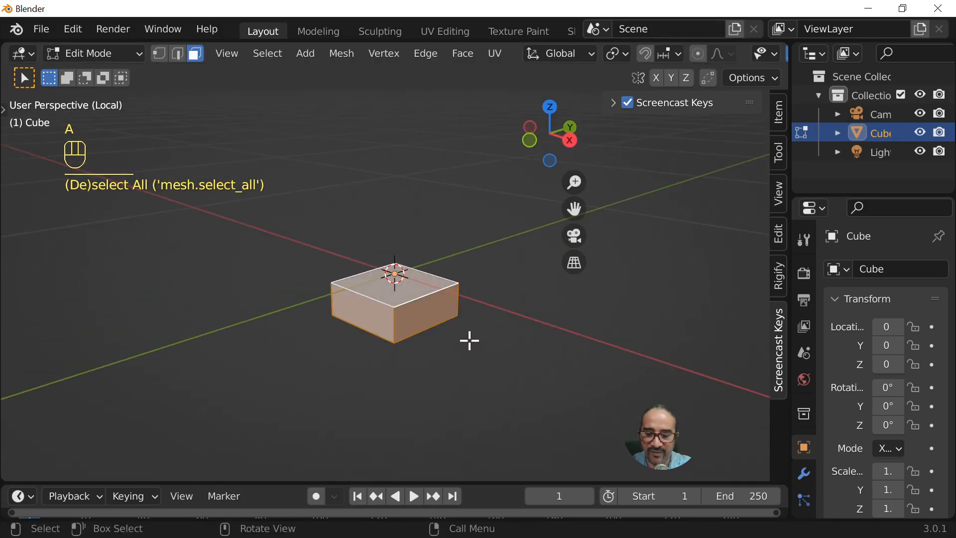
pyautogui.press('s')
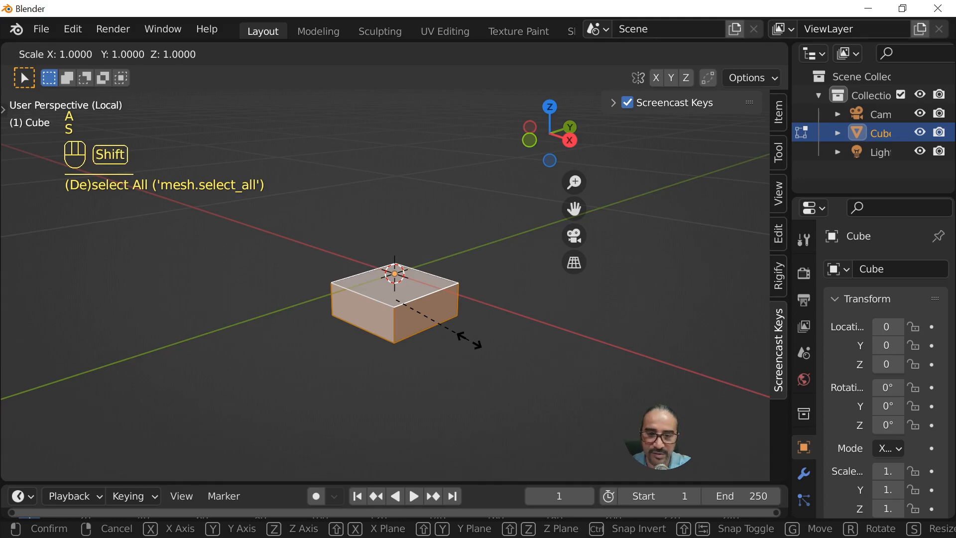
pyautogui.hotkey('shift', 'z')
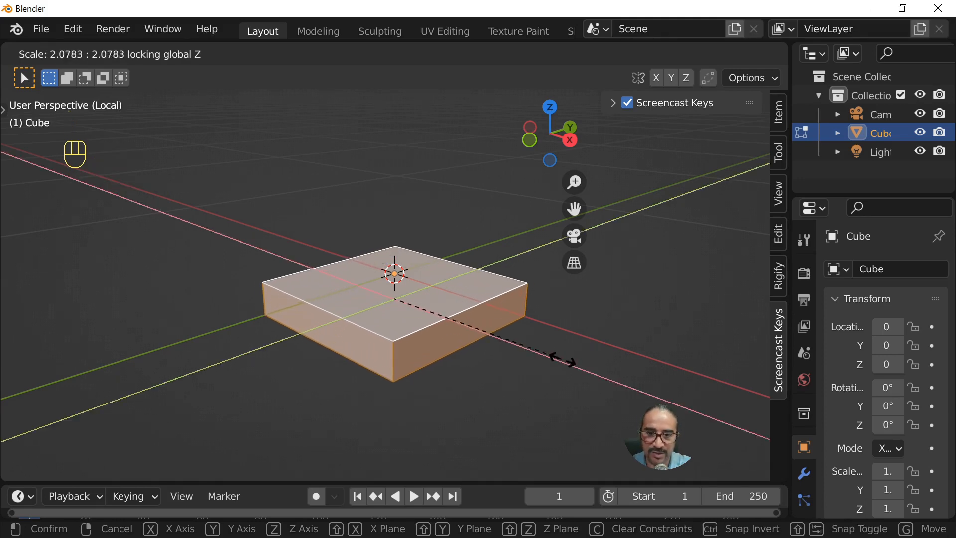
pyautogui.click(550, 330)
pyautogui.moveTo(550, 330); pyautogui.dragTo(454, 344, button='middle')
# - Extrude the slab's top face in place and scale it inward to a small central square
pyautogui.click(418, 288)
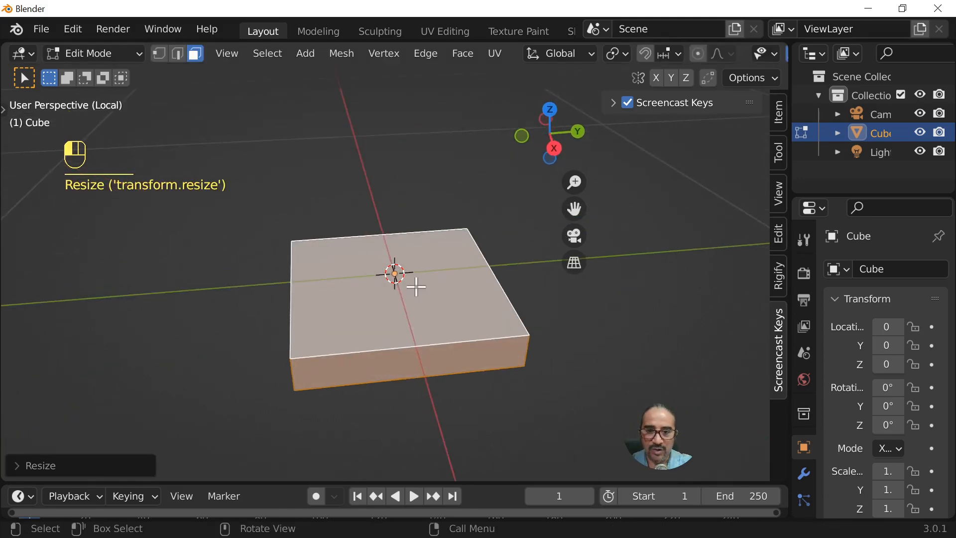
pyautogui.press('e')
pyautogui.press('s')
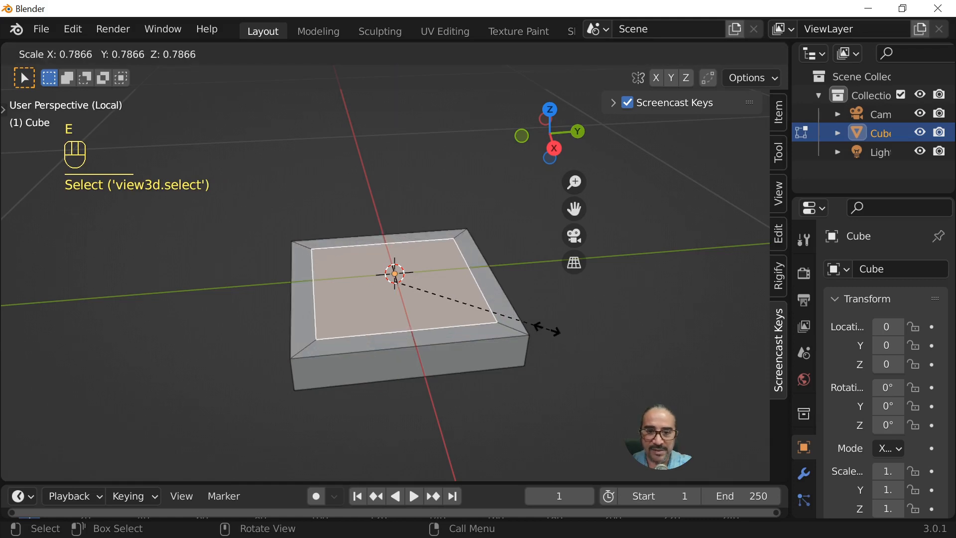
pyautogui.click(427, 298)
# - Move the small square along Y towards the slab's +Y edge and adjust its size
pyautogui.press('g')
pyautogui.press('y')
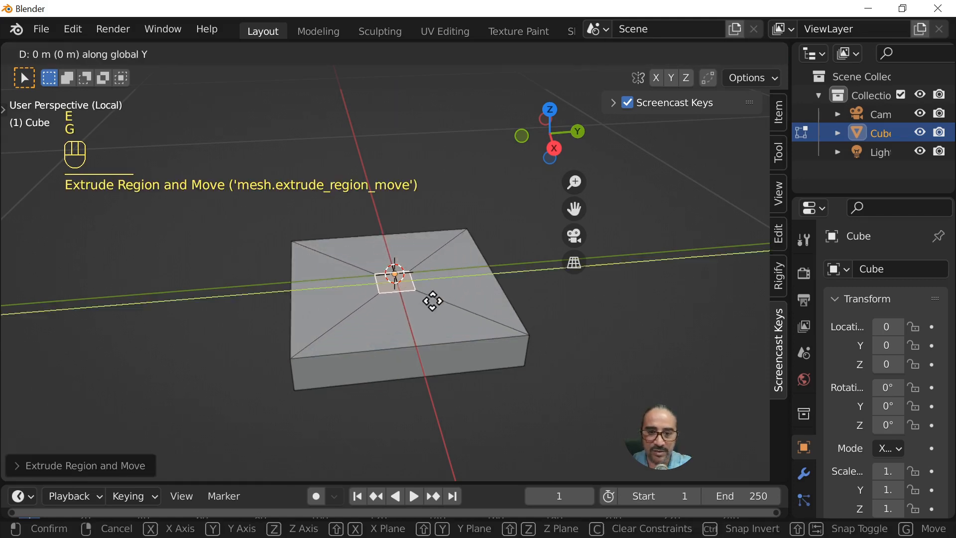
pyautogui.click(487, 305)
pyautogui.press('s')
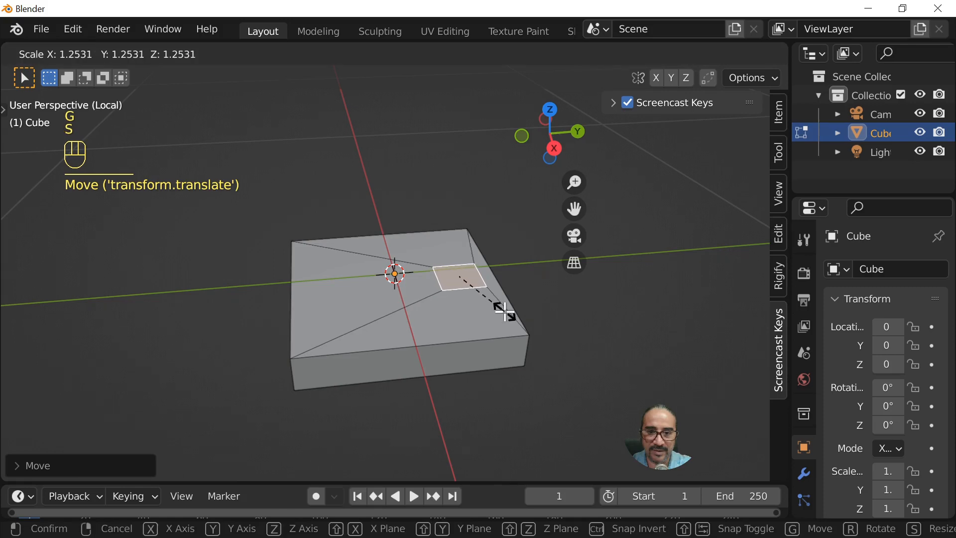
pyautogui.click(461, 343)
# - Extrude the small square upward about 0.12 m from the front view to form a short column
pyautogui.press('KP_1')
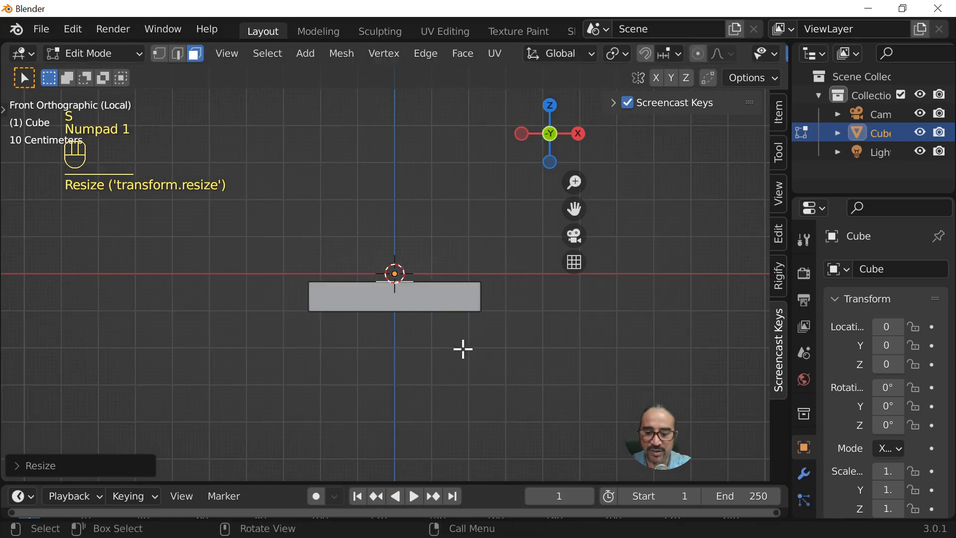
pyautogui.press('e')
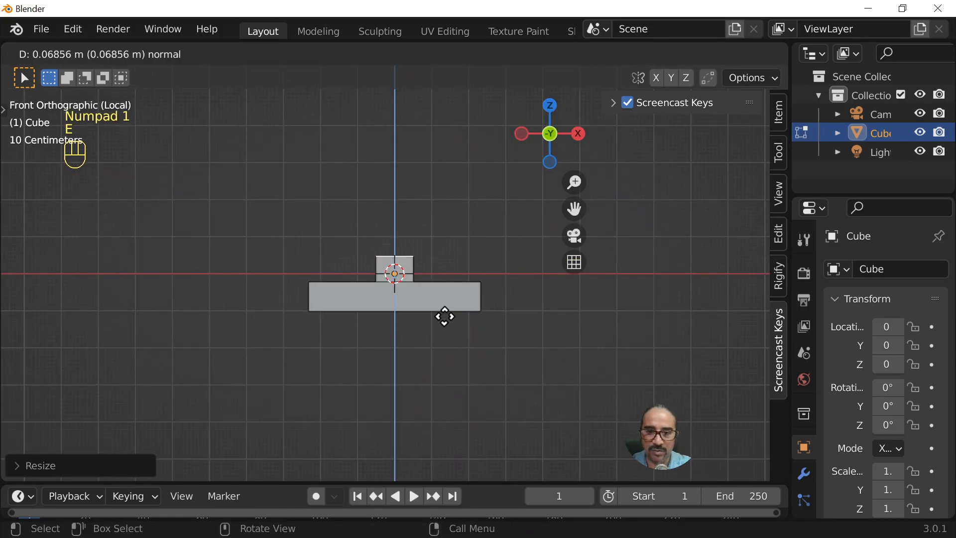
pyautogui.click(448, 300)
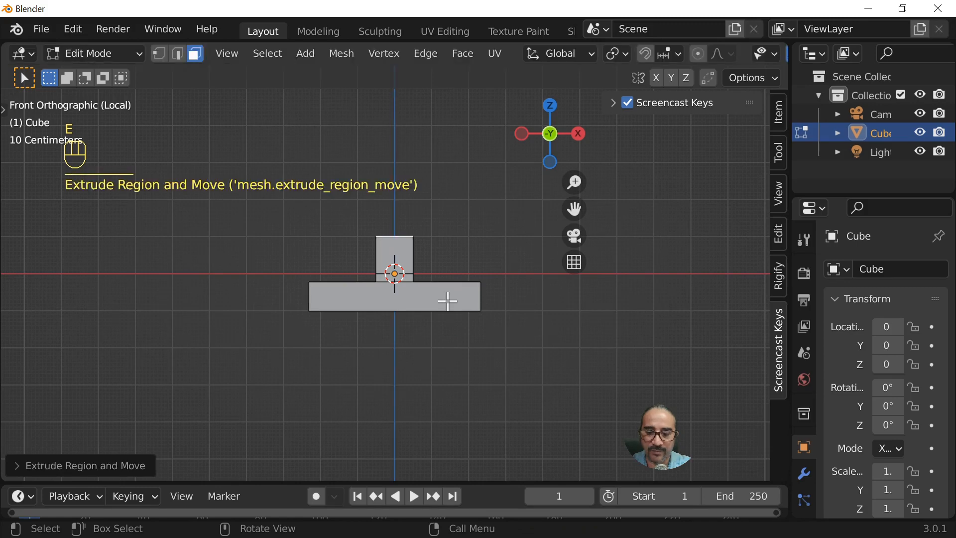
# - Extrude another short section from the column's top and widen its upper face along X into a flare
pyautogui.press('e')
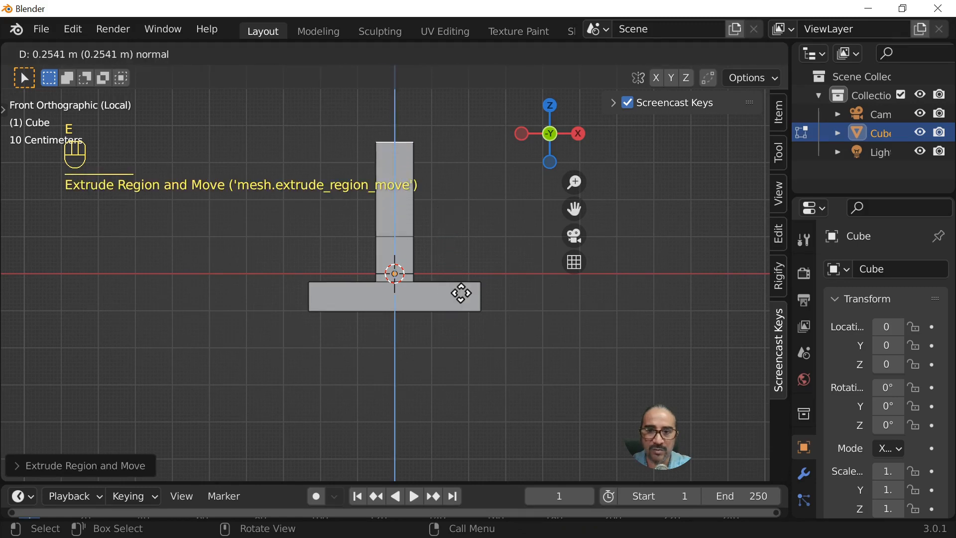
pyautogui.click(455, 286)
pyautogui.press('s')
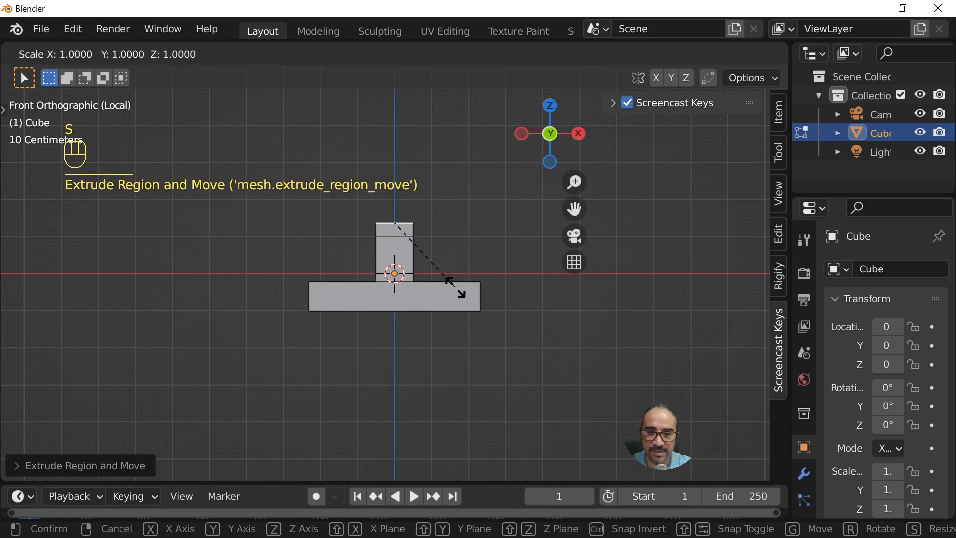
pyautogui.click(683, 348)
pyautogui.moveTo(593, 352); pyautogui.dragTo(481, 379, button='middle')
pyautogui.scroll(-3, 490, 357)
pyautogui.scroll(3, 461, 390)
# - Extrude the widened top face upward about 0.31 m to form a tall, thin block
pyautogui.press('e')
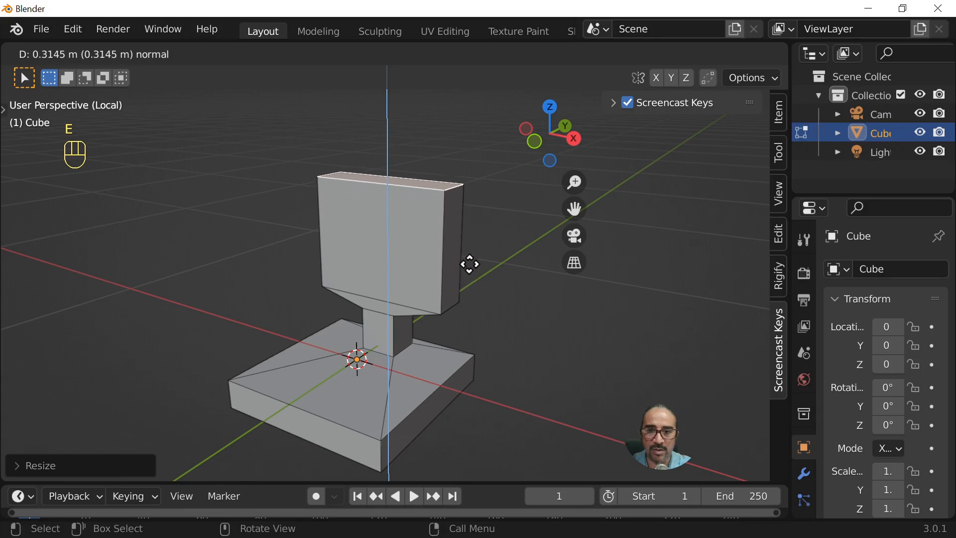
pyautogui.click(469, 264)
pyautogui.moveTo(487, 297); pyautogui.dragTo(545, 368, button='middle')
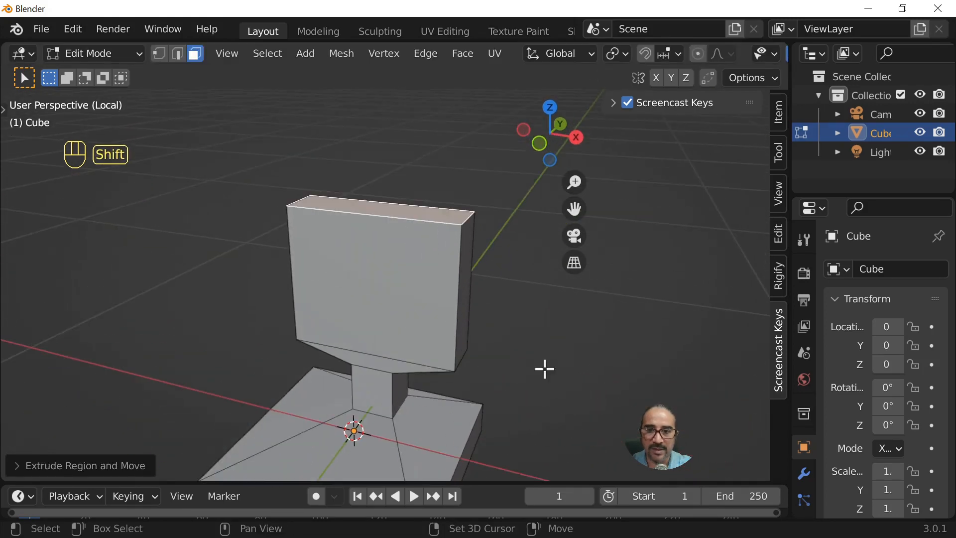
# - Extrude the tall block's top face in place, narrow it along X and shrink it to a small central square
pyautogui.press('e')
pyautogui.click(603, 404)
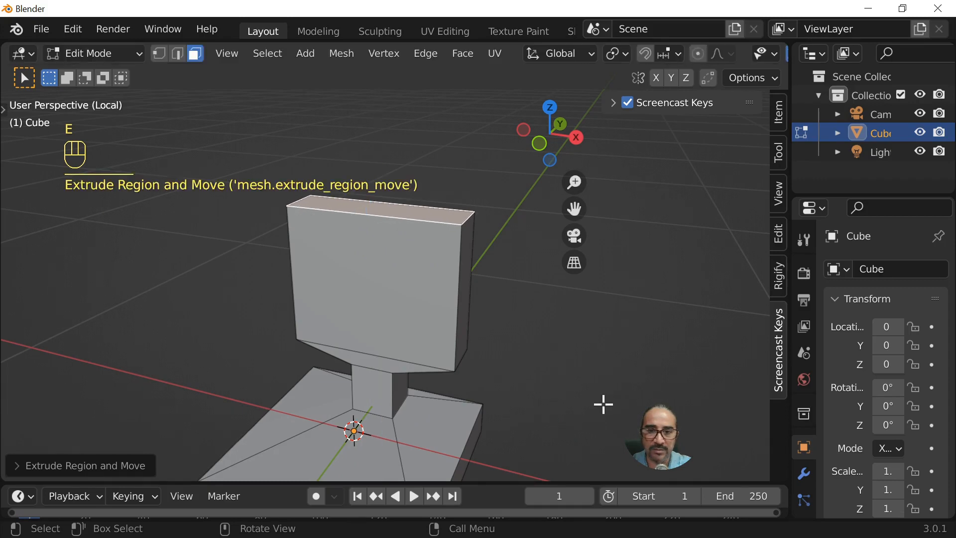
pyautogui.press('s')
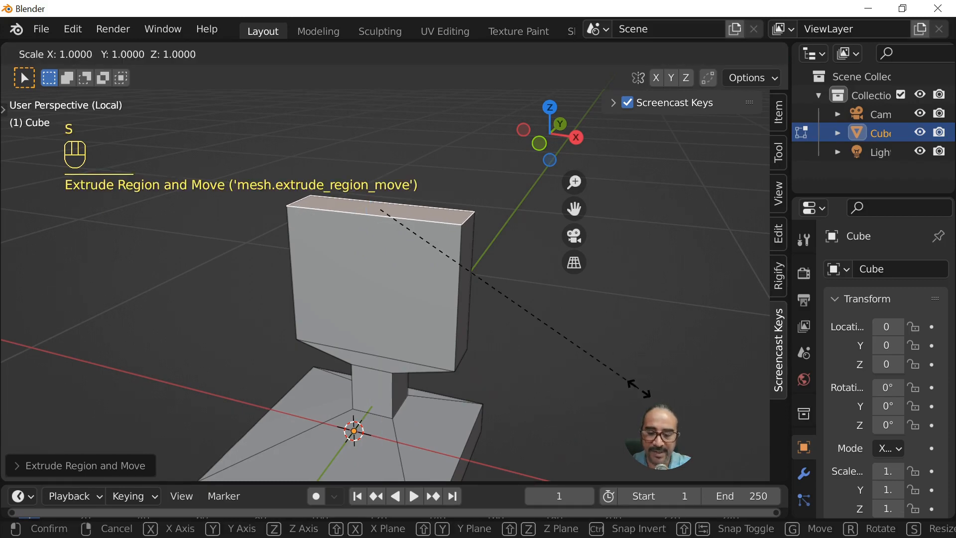
pyautogui.press('x')
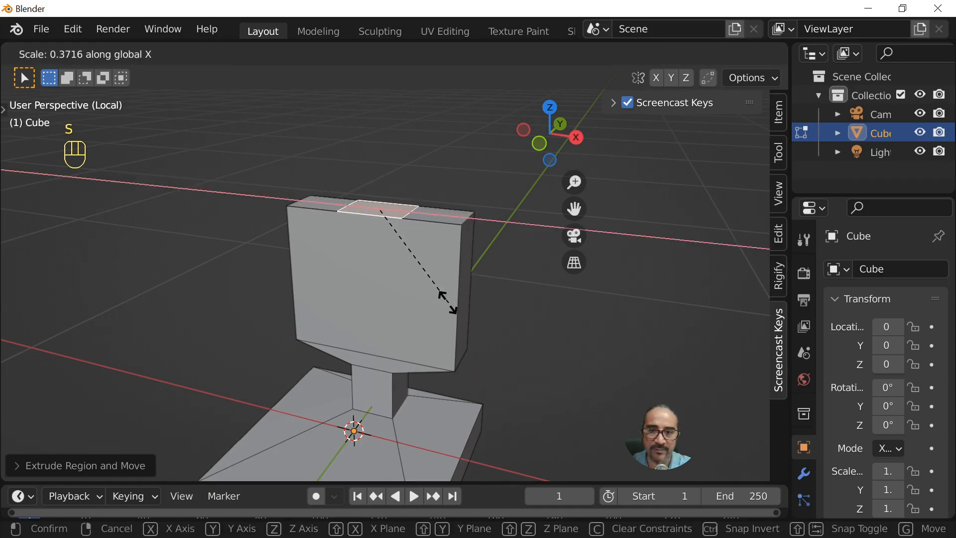
pyautogui.click(424, 275)
pyautogui.moveTo(429, 274); pyautogui.dragTo(474, 329, button='middle')
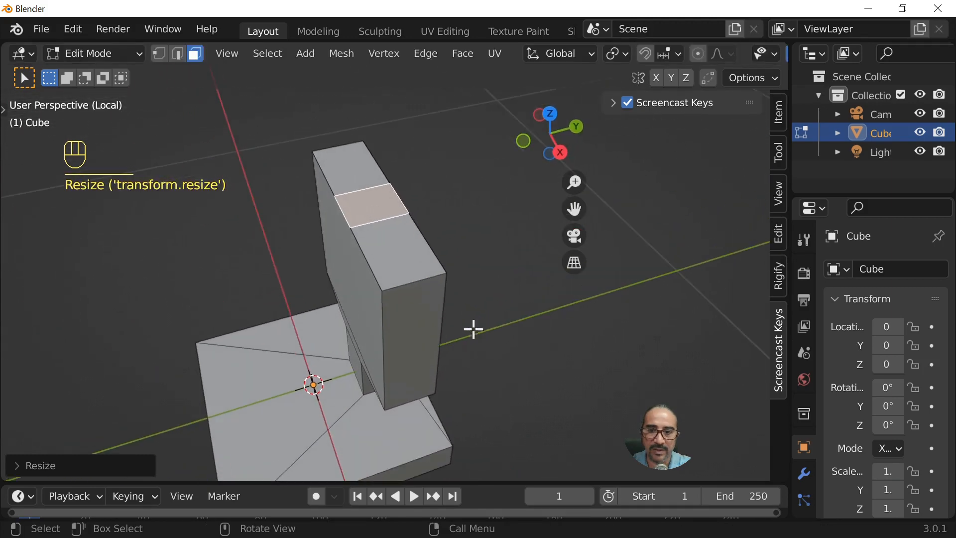
pyautogui.press('s')
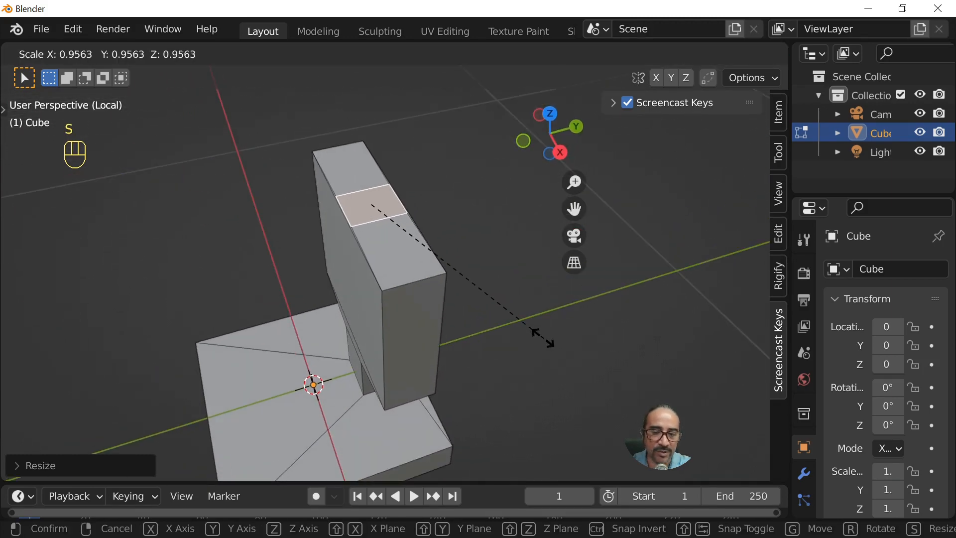
pyautogui.click(492, 316)
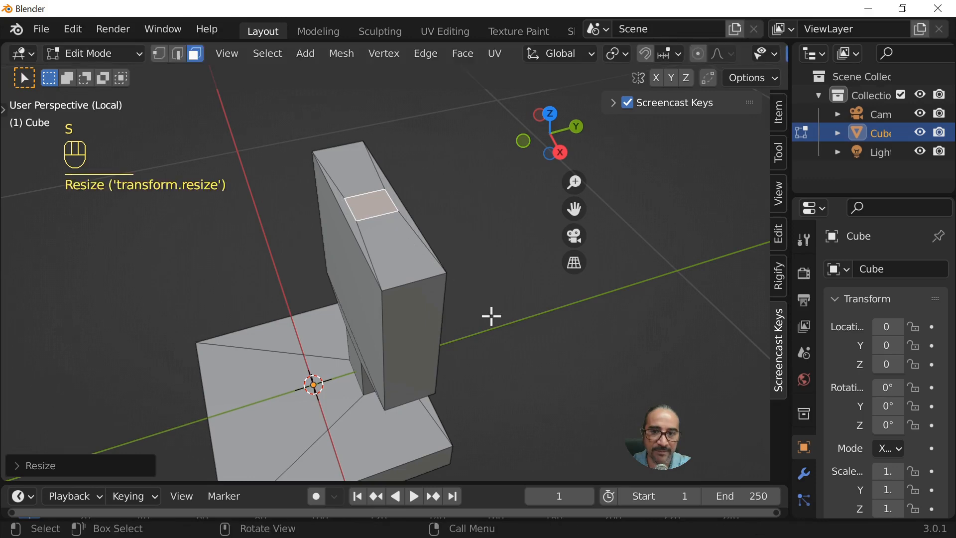
# - Raise the small square slightly along Z and extrude it upward into a narrow neck
pyautogui.moveTo(491, 316); pyautogui.dragTo(511, 372, button='middle')
pyautogui.press('g')
pyautogui.press('z')
pyautogui.click(461, 273)
pyautogui.press('e')
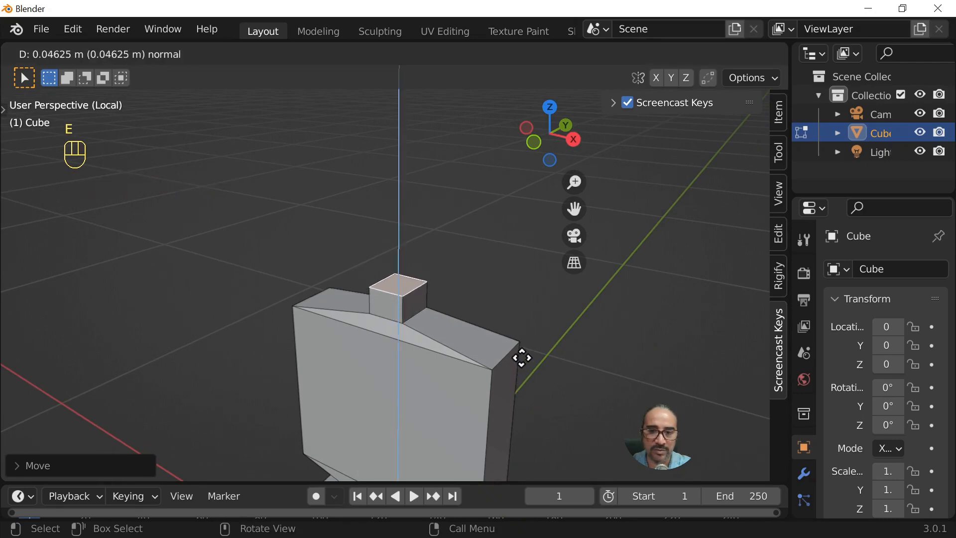
pyautogui.click(520, 339)
# - Extrude the neck's top face and scale it outward into a wide flat plate, fine-tuning its size
pyautogui.moveTo(452, 384); pyautogui.dragTo(462, 355, button='middle')
pyautogui.press('s')
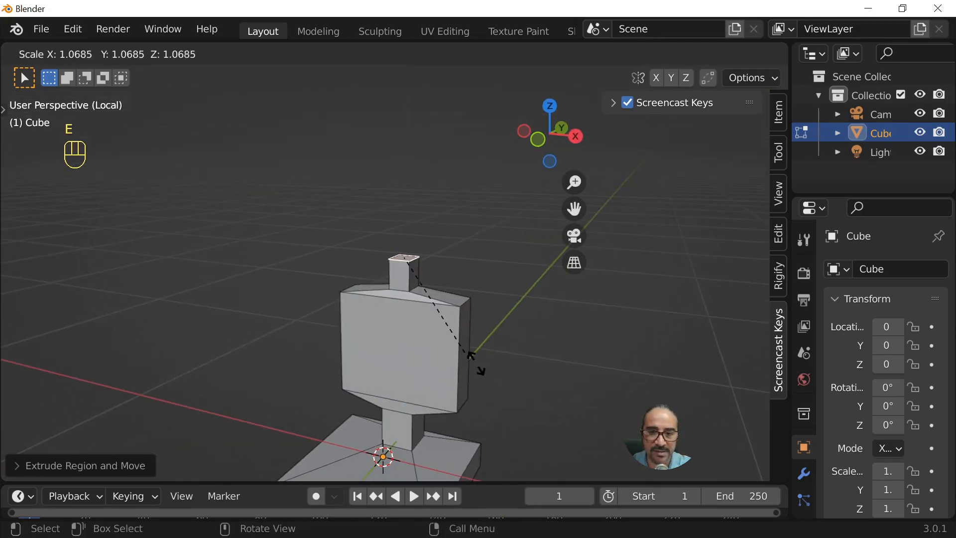
pyautogui.click(444, 290)
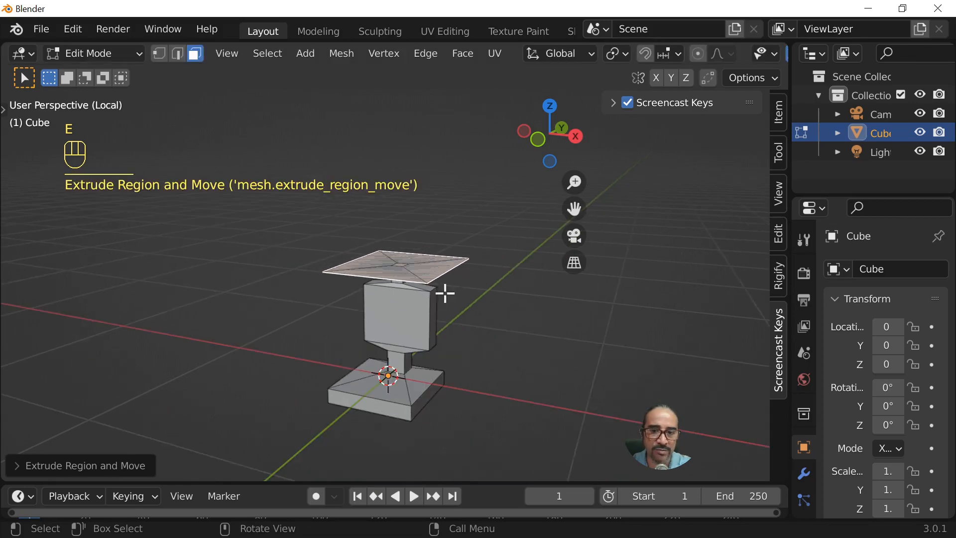
pyautogui.moveTo(444, 291); pyautogui.dragTo(319, 350, button='middle')
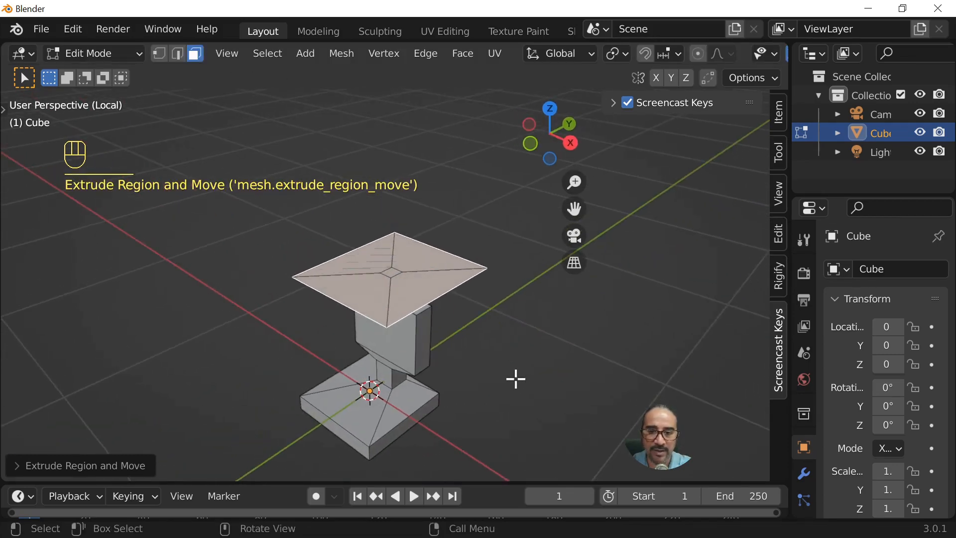
pyautogui.press('s')
pyautogui.click(488, 367)
pyautogui.press('s')
pyautogui.click(504, 371)
# - Extrude the wide plate upward into a large block on top of the neck
pyautogui.press('e')
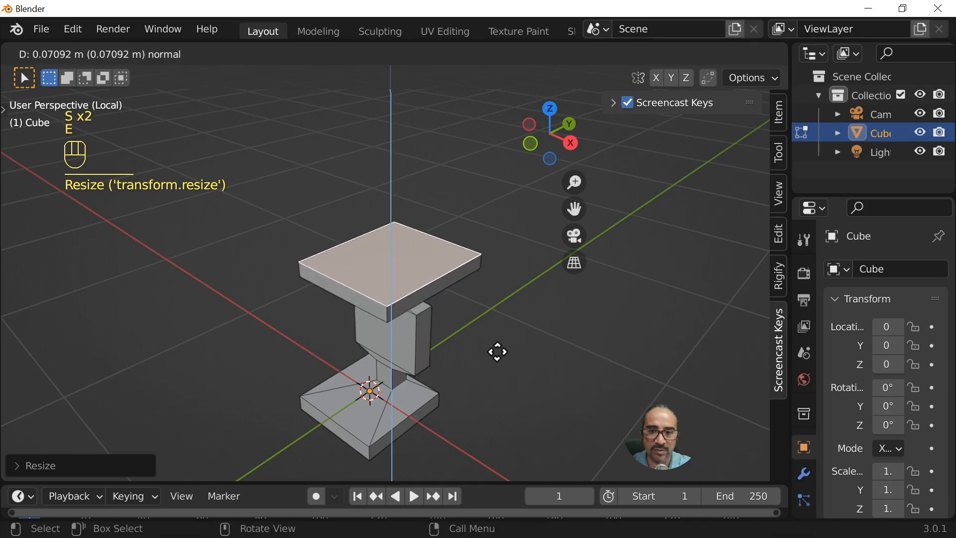
pyautogui.click(471, 262)
pyautogui.moveTo(472, 262); pyautogui.dragTo(422, 295, button='middle')
# - Compare how the finished shape looks in Object Mode and in Edit Mode
pyautogui.press('Tab')
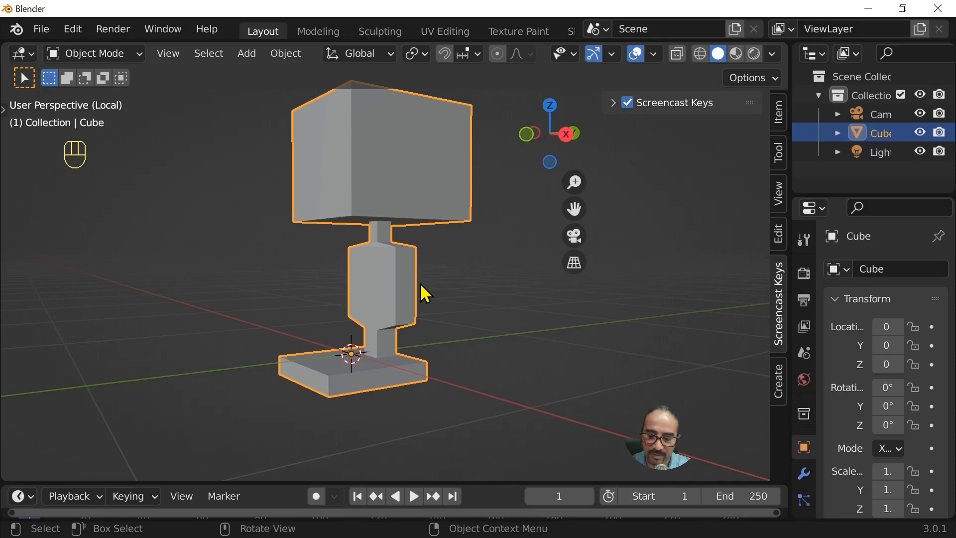
pyautogui.press('Tab')
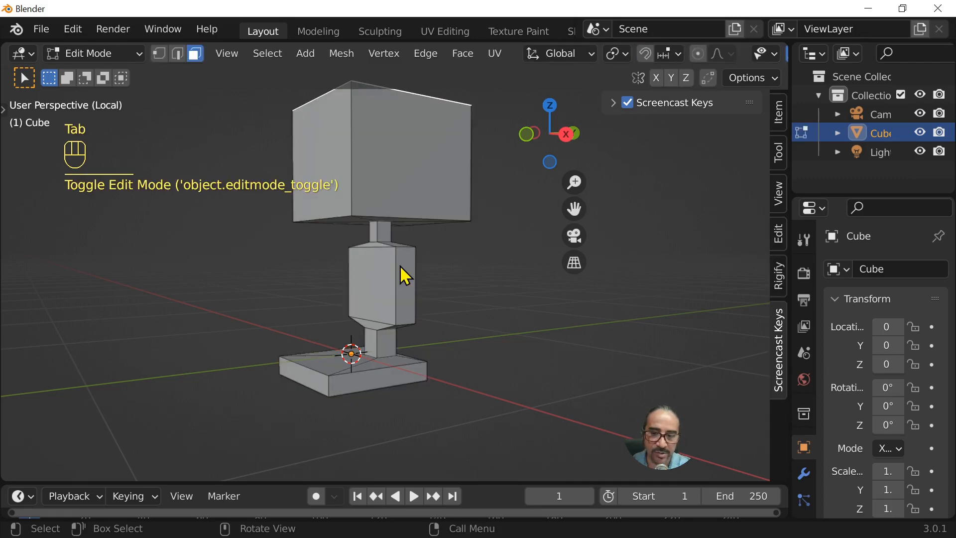
pyautogui.press('Tab')
pyautogui.press('Tab')
pyautogui.press('Tab')
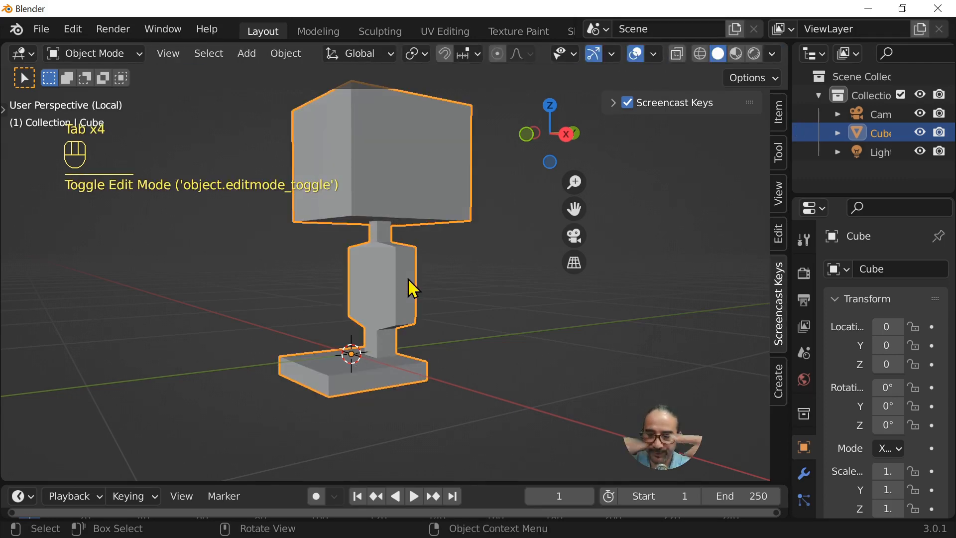
pyautogui.press('Tab')
# - Return the model to Object Mode and open its modifier properties
pyautogui.moveTo(352, 328); pyautogui.dragTo(420, 346, button='middle')
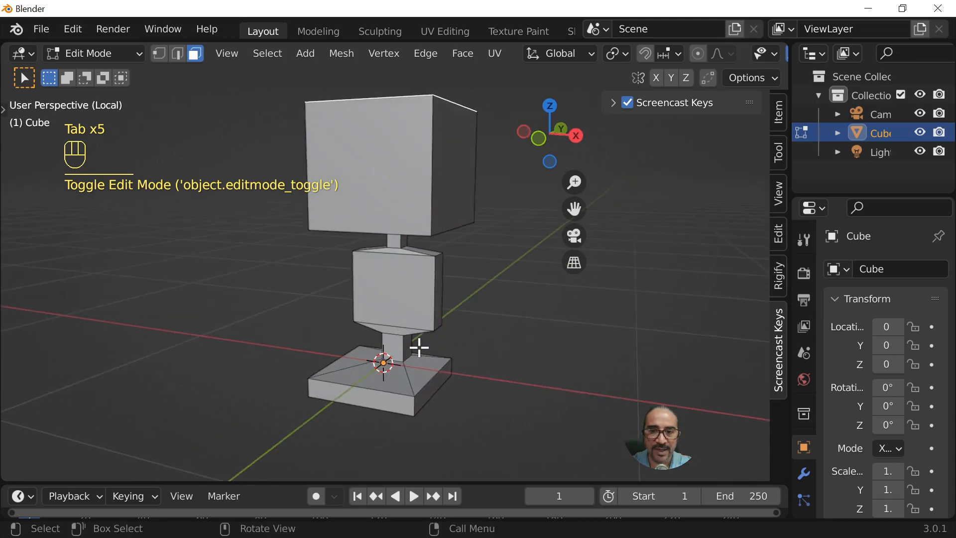
pyautogui.press('Tab')
pyautogui.click(804, 474)
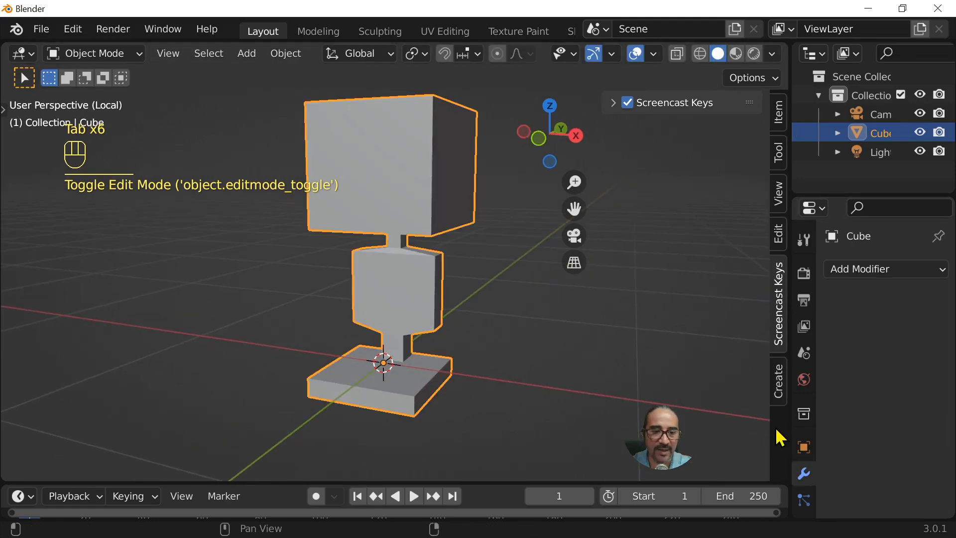
# - Add a Subdivision Surface modifier to the stacked model and apply it
pyautogui.moveTo(789, 402); pyautogui.dragTo(709, 403)
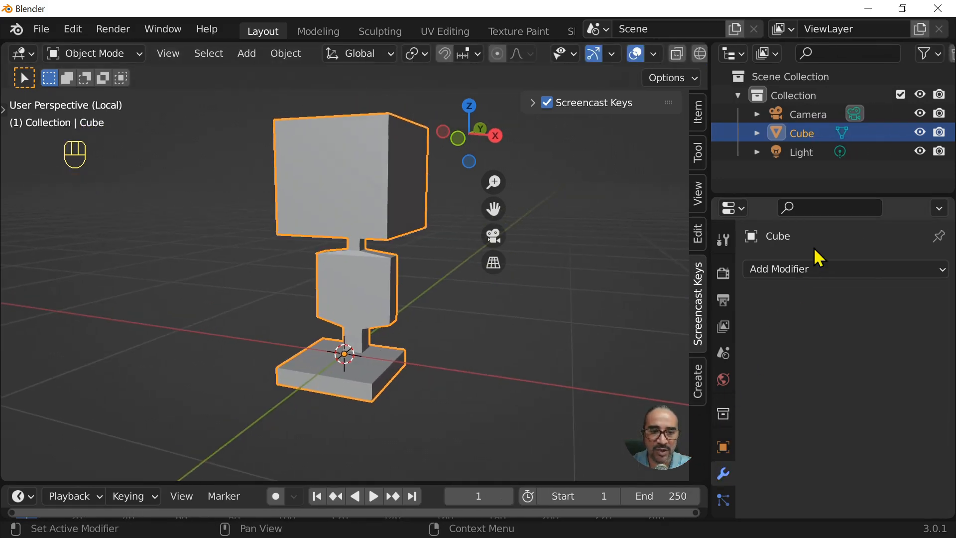
pyautogui.click(822, 269)
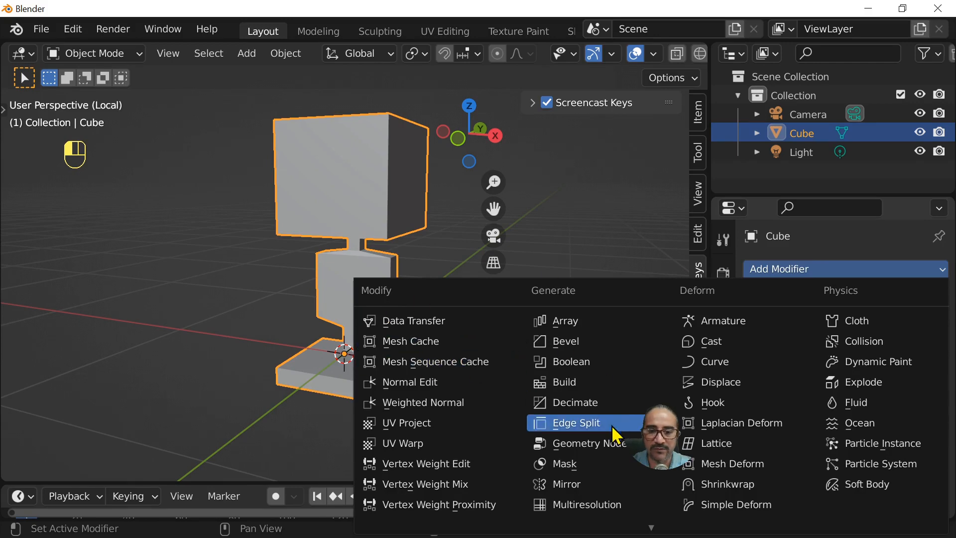
pyautogui.scroll(-5, 605, 498)
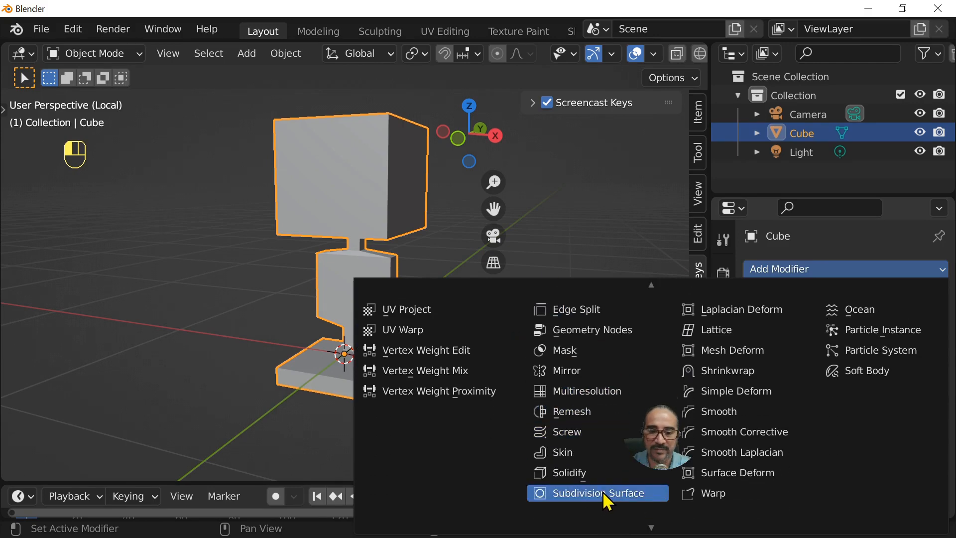
pyautogui.click(605, 498)
pyautogui.moveTo(390, 399); pyautogui.dragTo(299, 419, button='middle')
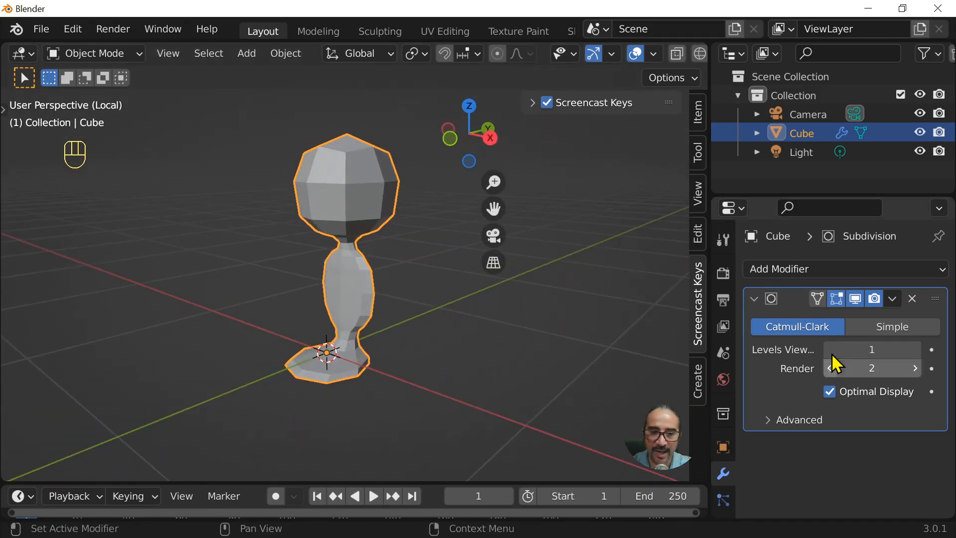
pyautogui.hotkey('ctrl', 'a')
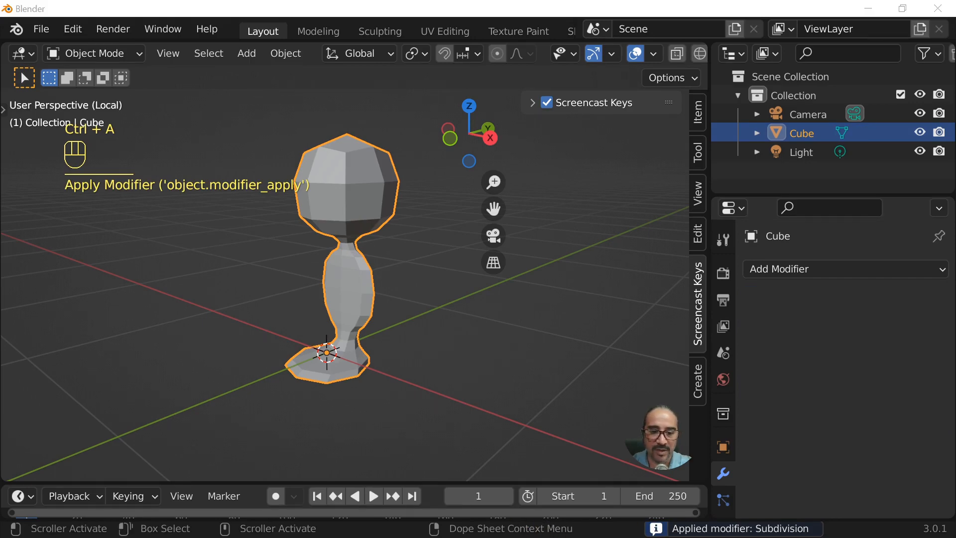
# - Enter Edit Mode, try a face-loop selection across the base, and switch to edge selection
pyautogui.moveTo(511, 323); pyautogui.dragTo(377, 322, button='middle')
pyautogui.scroll(4, 390, 298)
pyautogui.press('Tab')
pyautogui.keyDown('shift'); pyautogui.moveTo(387, 404); pyautogui.dragTo(438, 356, button='middle'); pyautogui.keyUp('shift')
pyautogui.moveTo(438, 356); pyautogui.dragTo(407, 359, button='middle')
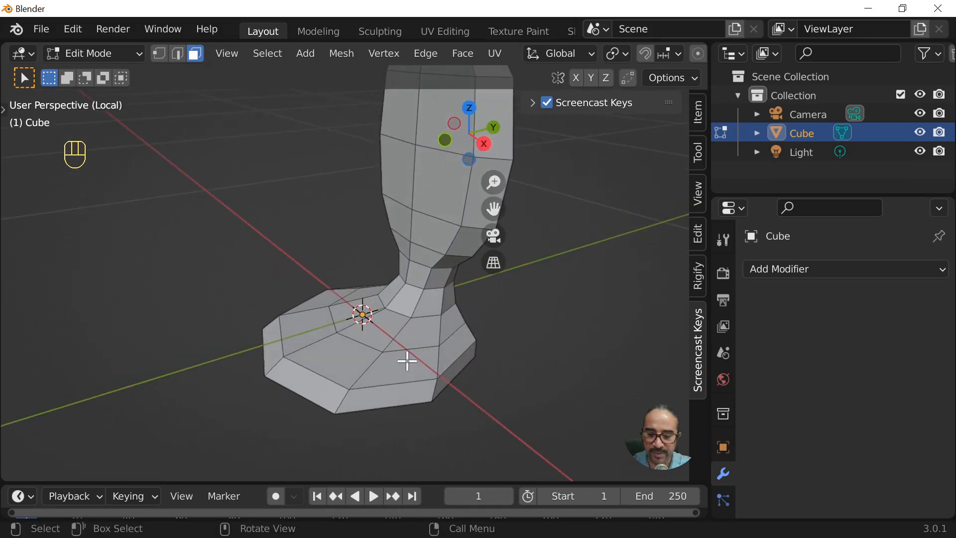
pyautogui.keyDown('alt'); pyautogui.click(418, 351); pyautogui.keyUp('alt')
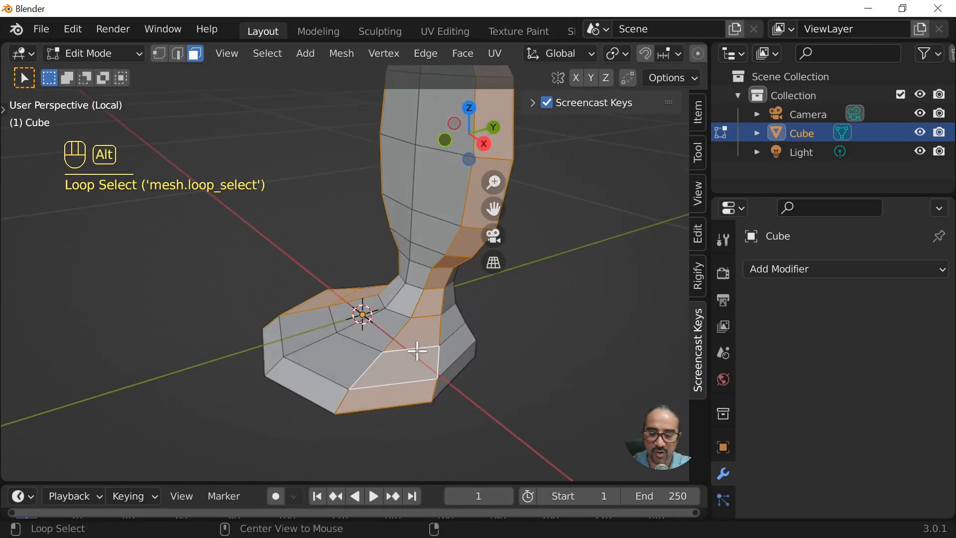
pyautogui.press('2')
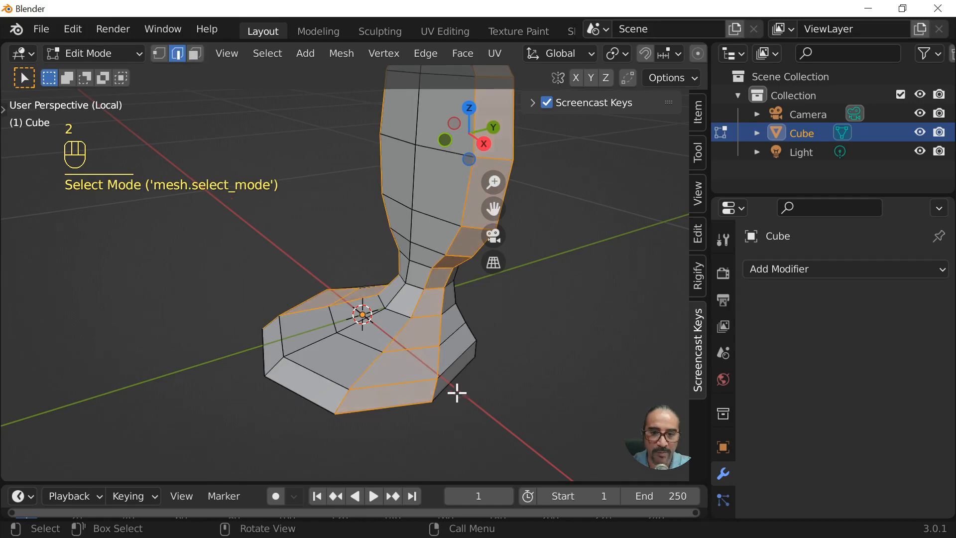
# - Select the edge loop running around the upper surface of the base and delete it
pyautogui.click(366, 343)
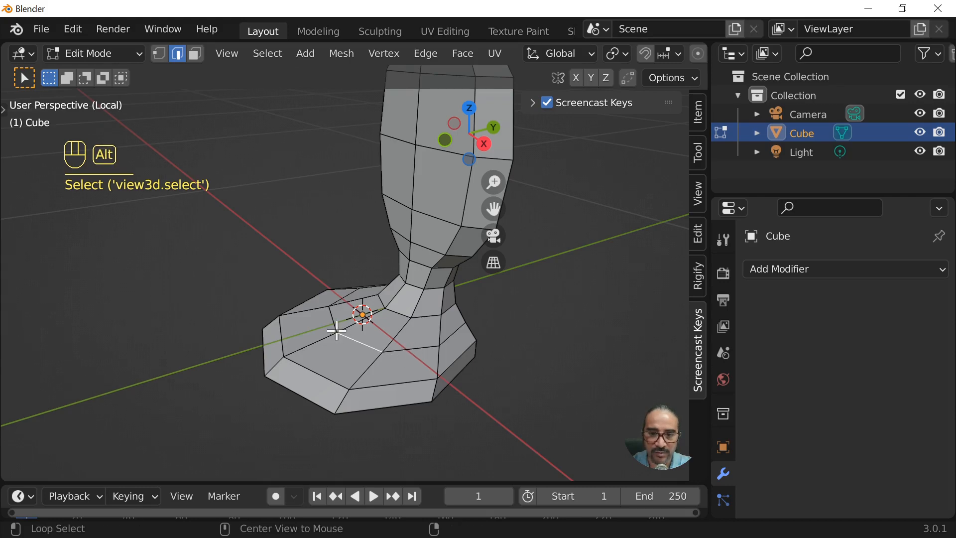
pyautogui.keyDown('alt'); pyautogui.click(410, 349); pyautogui.keyUp('alt')
pyautogui.moveTo(500, 373); pyautogui.dragTo(442, 348, button='middle')
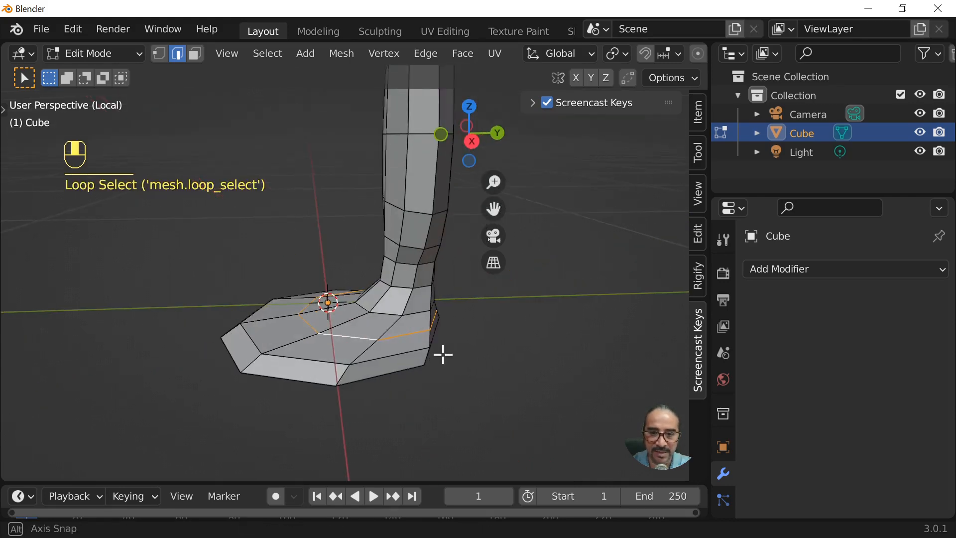
pyautogui.press('x')
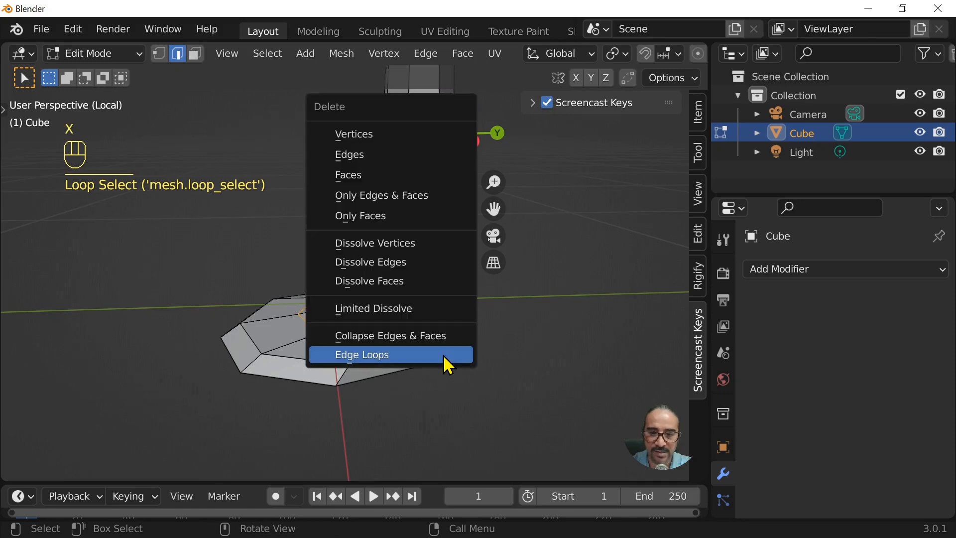
pyautogui.click(394, 354)
# - Delete the edge loop along the upper side of the base's rim
pyautogui.moveTo(428, 412); pyautogui.dragTo(381, 279, button='middle')
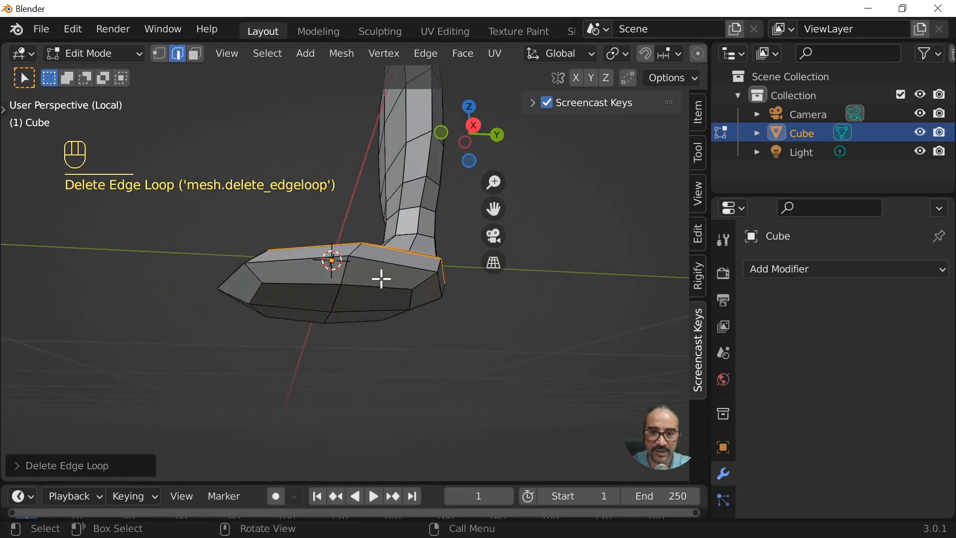
pyautogui.keyDown('alt'); pyautogui.click(380, 261); pyautogui.keyUp('alt')
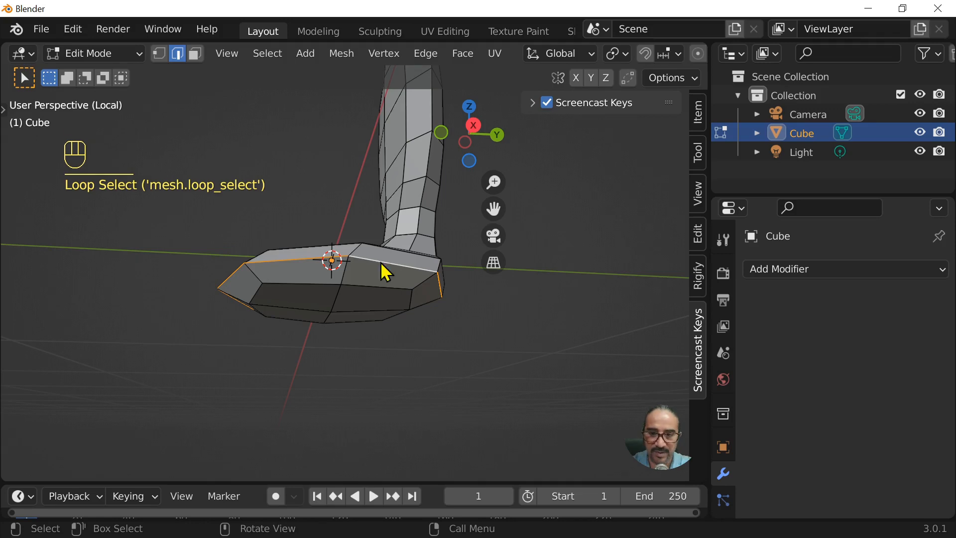
pyautogui.press('x')
pyautogui.click(354, 290)
# - In the right orthographic view, rotate and move the base's rim faces so the foot slopes down toward the front
pyautogui.moveTo(378, 363); pyautogui.dragTo(463, 453, button='middle')
pyautogui.click(197, 53)
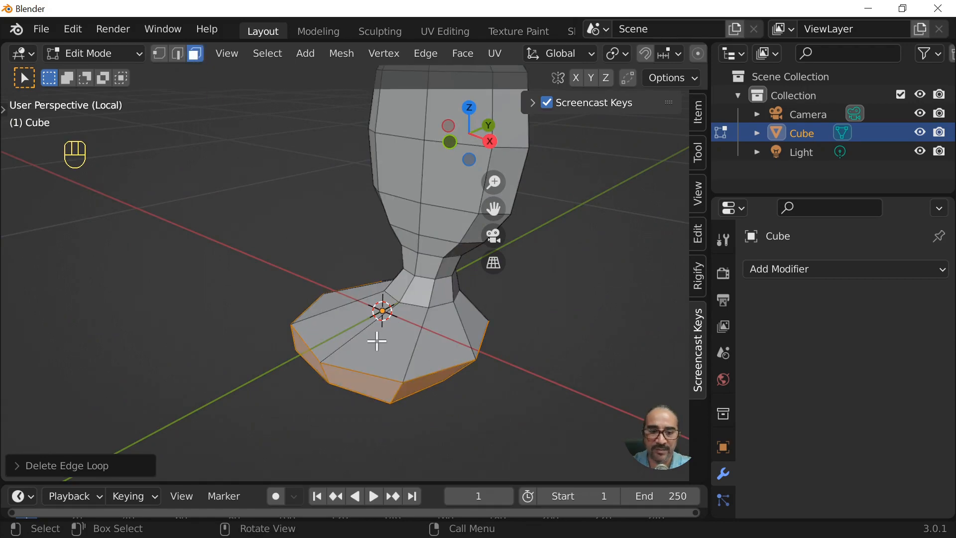
pyautogui.press('KP_3')
pyautogui.press('r')
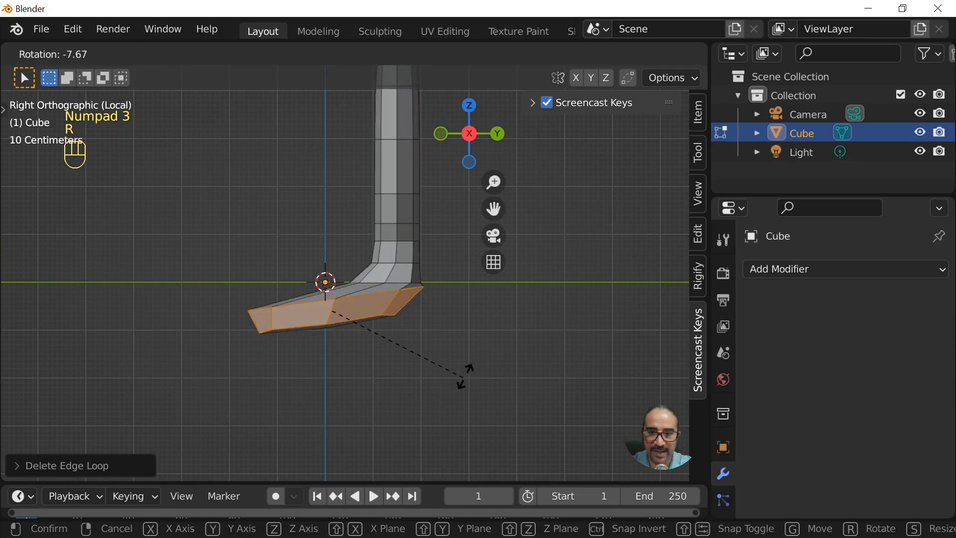
pyautogui.click(474, 352)
pyautogui.press('g')
pyautogui.click(506, 364)
pyautogui.press('r')
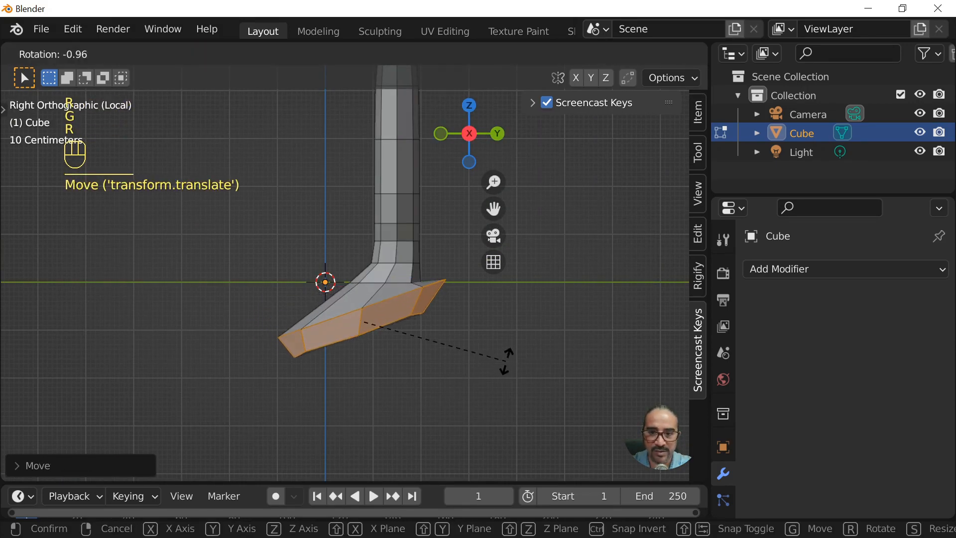
pyautogui.click(441, 326)
# - Slide the front edge at the bottom of the ankle down along the foot and adjust its position
pyautogui.click(175, 55)
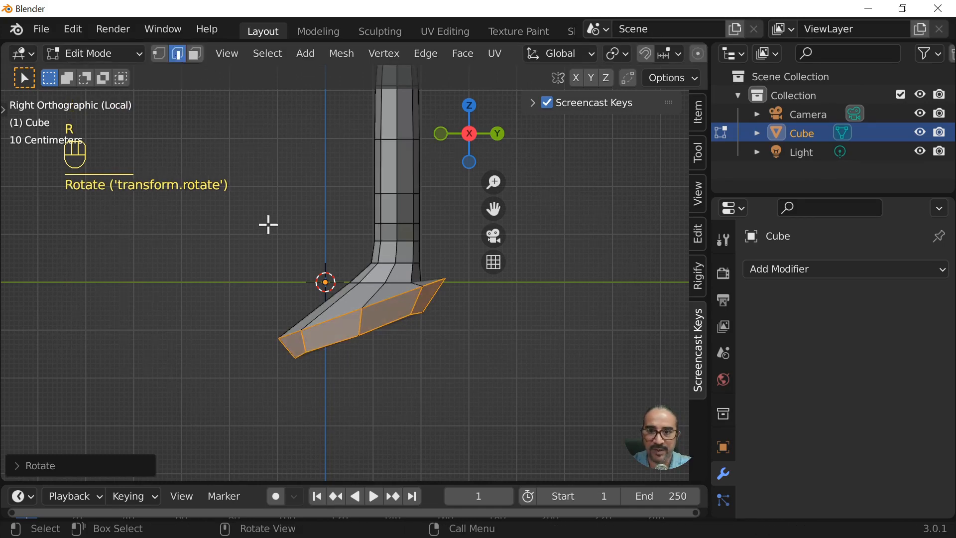
pyautogui.moveTo(367, 354); pyautogui.dragTo(471, 348, button='middle')
pyautogui.click(464, 337)
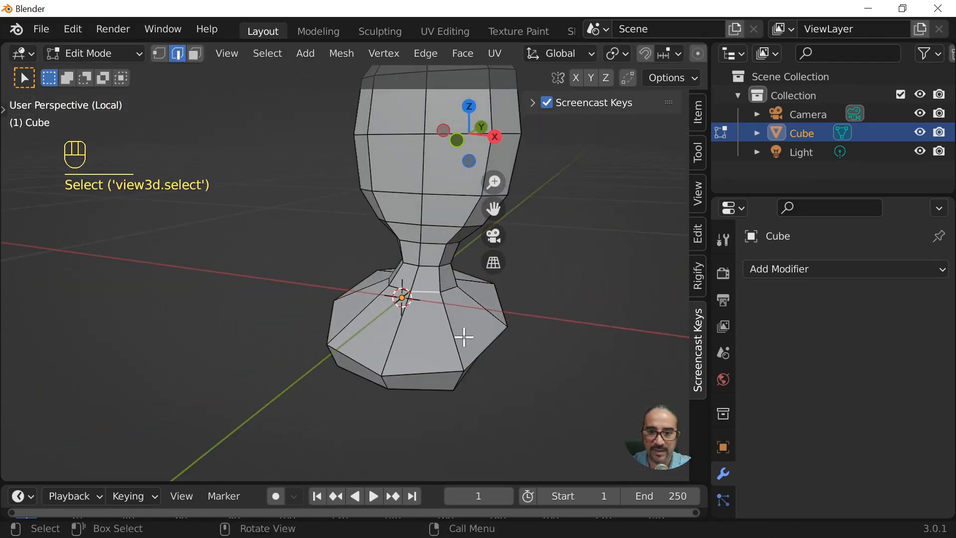
pyautogui.press('g')
pyautogui.press('g')
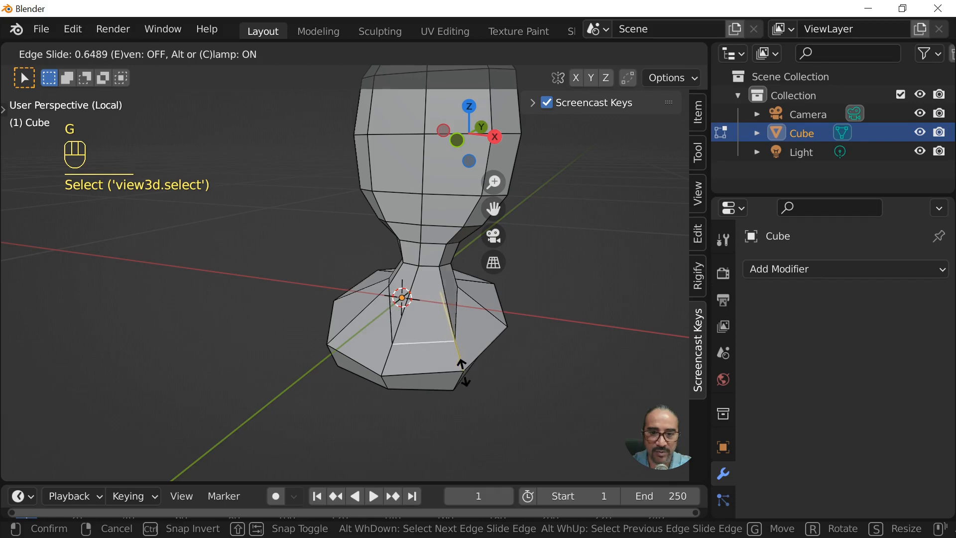
pyautogui.click(459, 355)
pyautogui.moveTo(460, 321); pyautogui.dragTo(417, 390, button='middle')
pyautogui.press('g')
pyautogui.click(371, 347)
# - Apply Auto Mirror to the model on the X axis with positive orientation
pyautogui.scroll(-2, 493, 336)
pyautogui.scroll(-1, 419, 392)
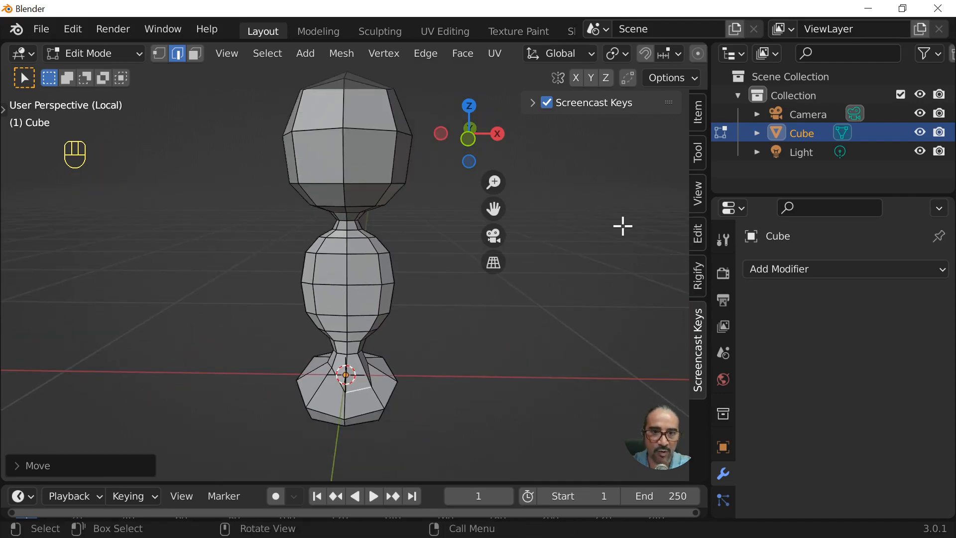
pyautogui.click(699, 236)
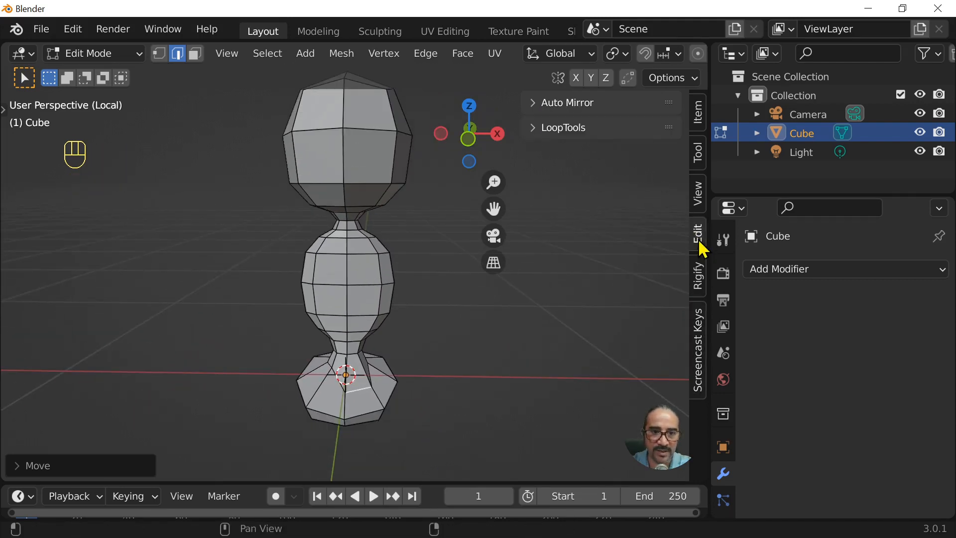
pyautogui.click(599, 104)
pyautogui.click(599, 135)
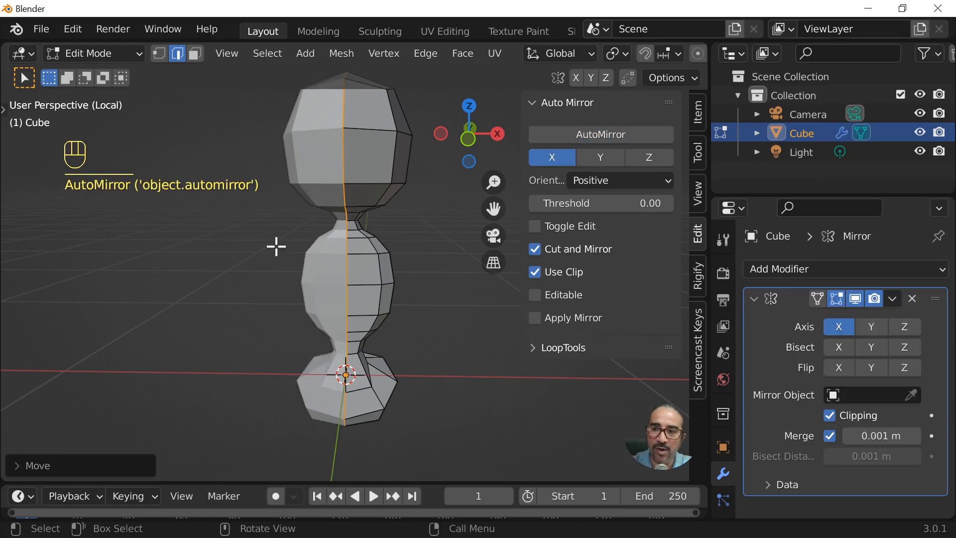
# - Look up the Auto Mirror add-on in the Preferences by searching for "mir", and return to the 3D Viewport
pyautogui.click(22, 54)
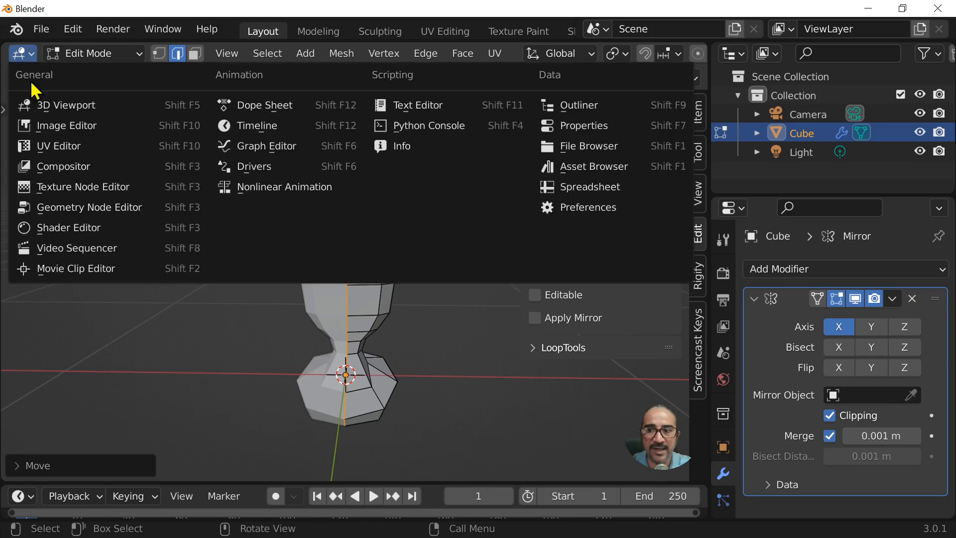
pyautogui.click(604, 211)
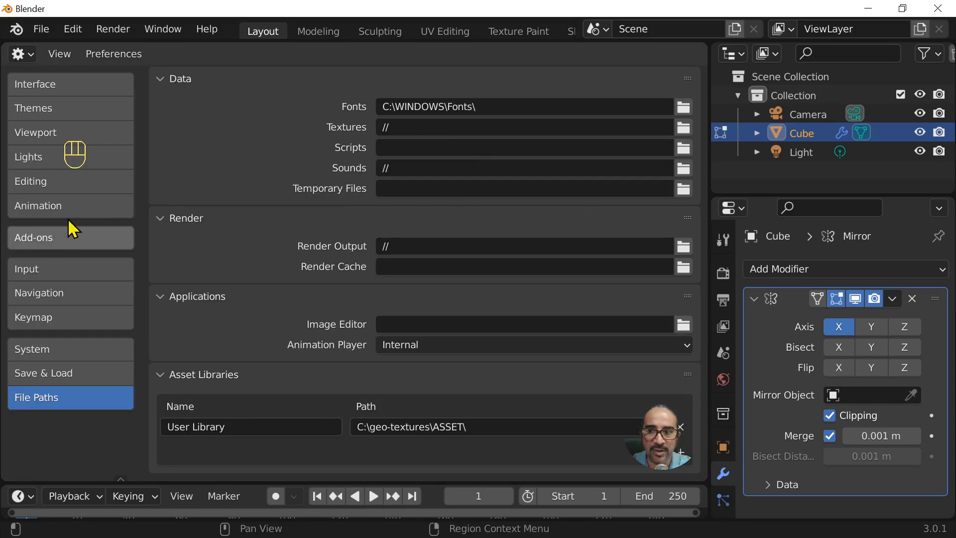
pyautogui.click(51, 245)
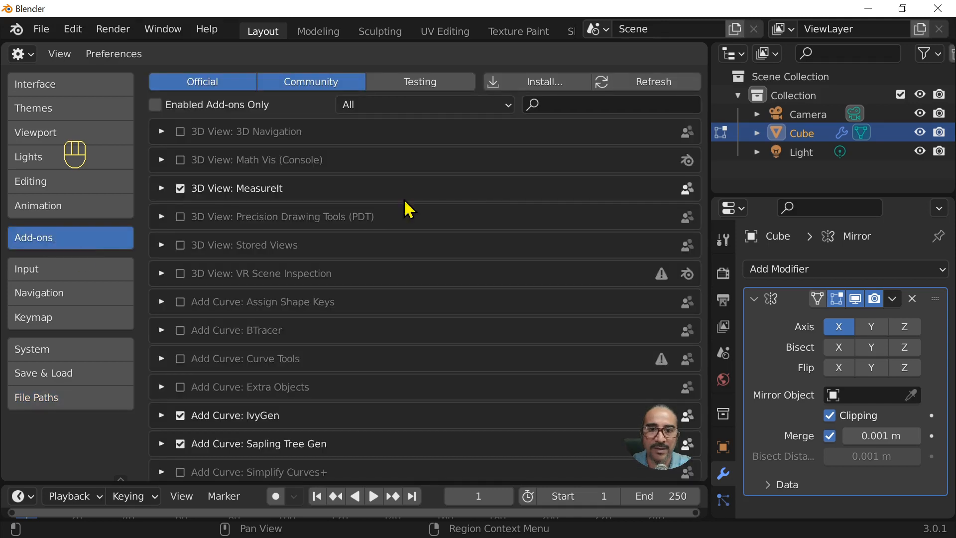
pyautogui.click(560, 105)
pyautogui.write('mir')
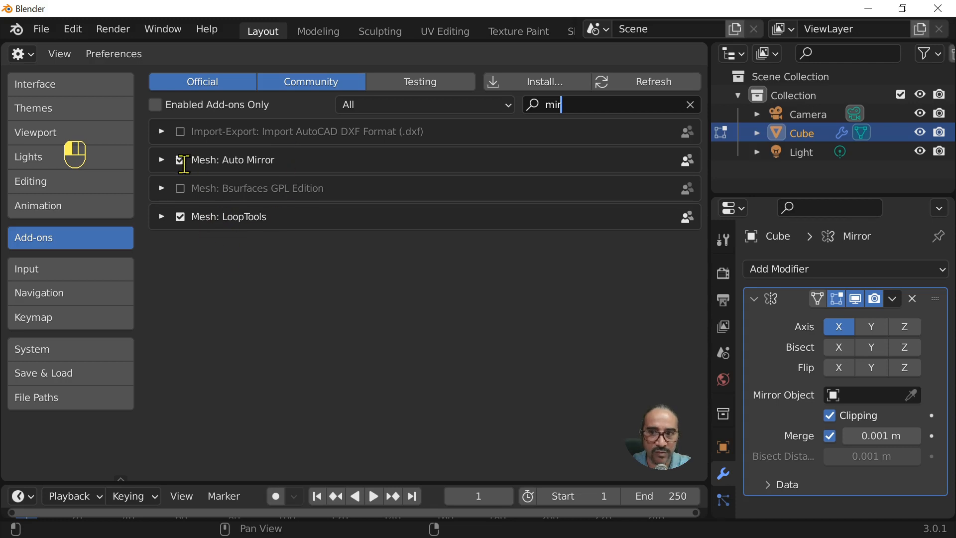
pyautogui.click(13, 54)
pyautogui.click(58, 104)
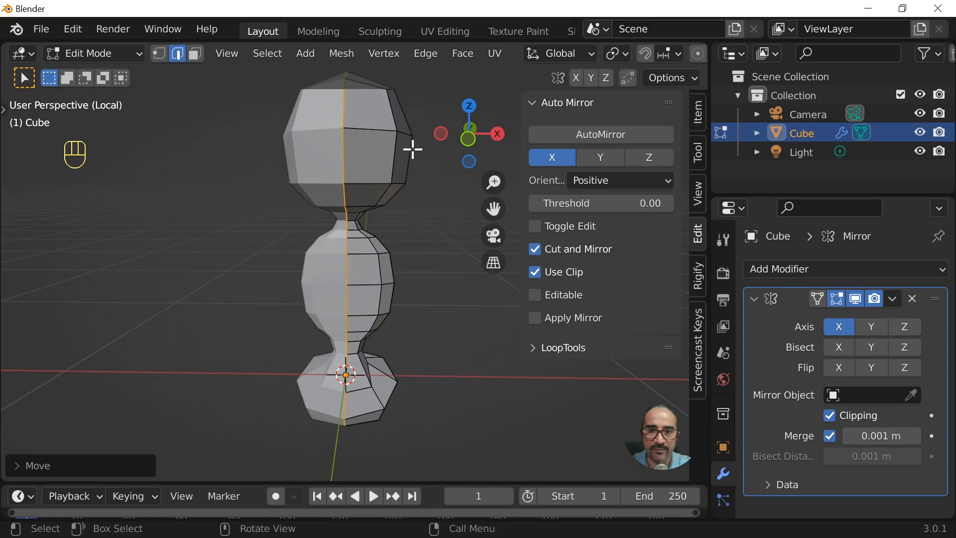
# - Delete the horizontal edge loop at the top of the ankle, just below the middle body
pyautogui.scroll(-2, 388, 398)
pyautogui.moveTo(437, 375); pyautogui.dragTo(367, 352, button='middle')
pyautogui.scroll(4, 368, 353)
pyautogui.moveTo(452, 319); pyautogui.dragTo(309, 312, button='middle')
pyautogui.scroll(2, 159, 129)
pyautogui.keyDown('shift'); pyautogui.click(346, 278); pyautogui.keyUp('shift')
pyautogui.moveTo(403, 355); pyautogui.dragTo(385, 417, button='middle')
pyautogui.keyDown('alt'); pyautogui.click(375, 401); pyautogui.keyUp('alt')
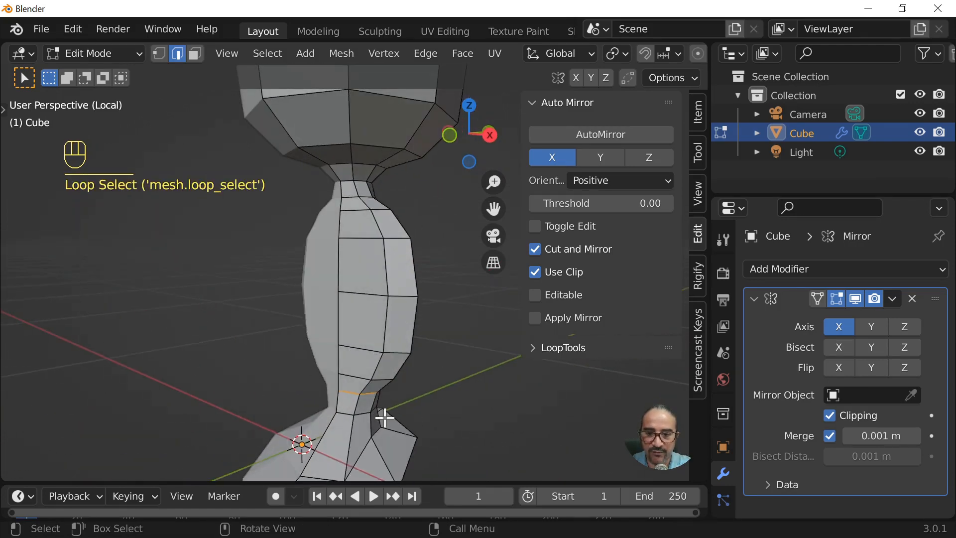
pyautogui.press('s')
pyautogui.rightClick(474, 406)
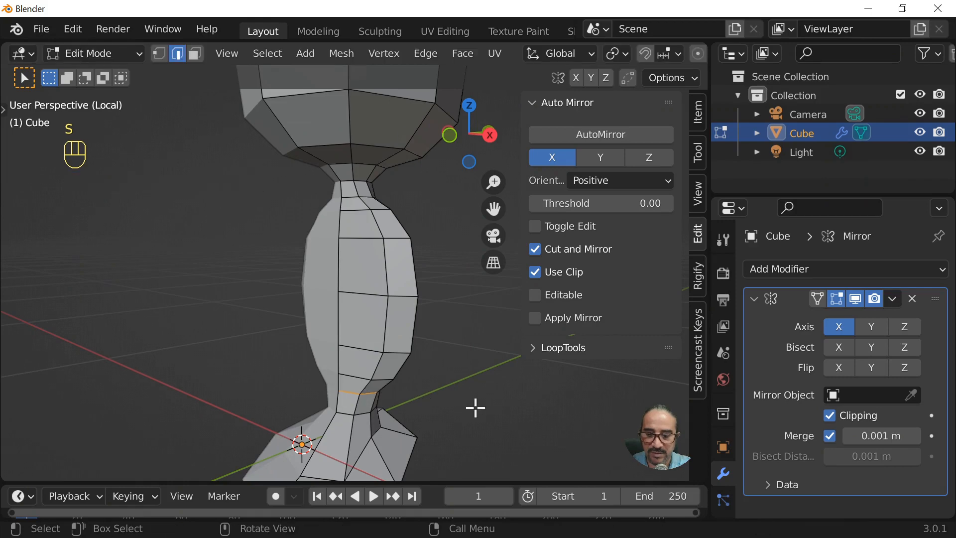
pyautogui.press('x')
pyautogui.click(426, 415)
# - Move the lowest edge loop of the middle body upward, scale it inward, and reposition it to narrow the ankle
pyautogui.moveTo(423, 406); pyautogui.dragTo(413, 374, button='middle')
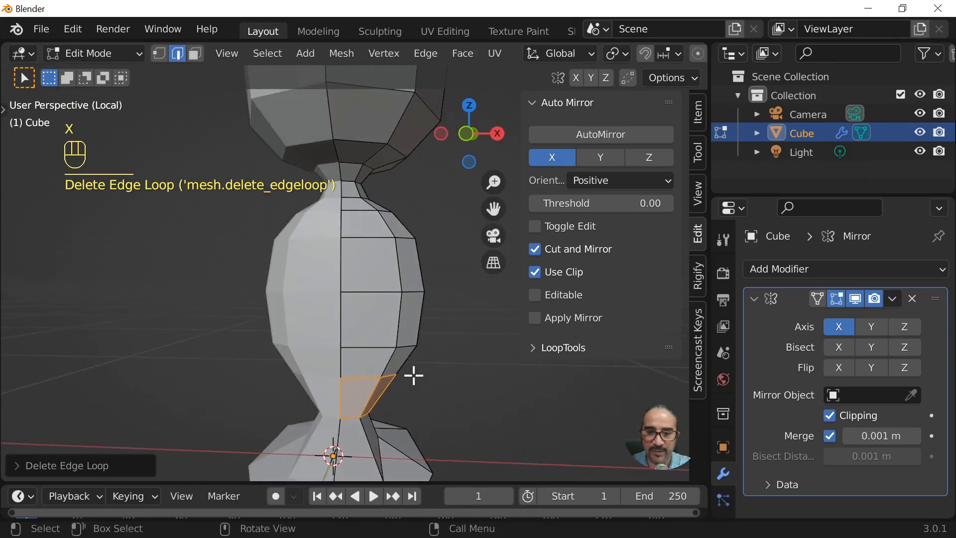
pyautogui.keyDown('alt'); pyautogui.click(366, 378); pyautogui.keyUp('alt')
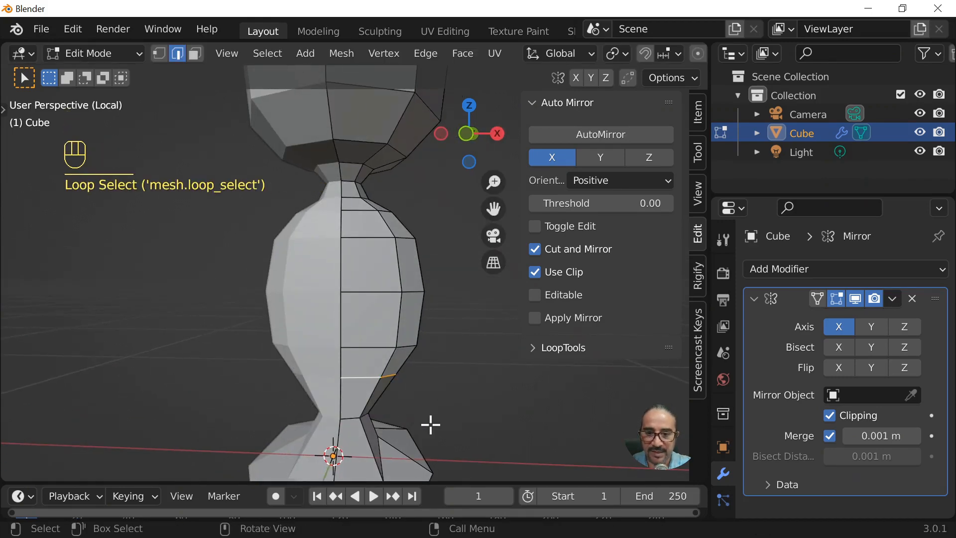
pyautogui.press('g')
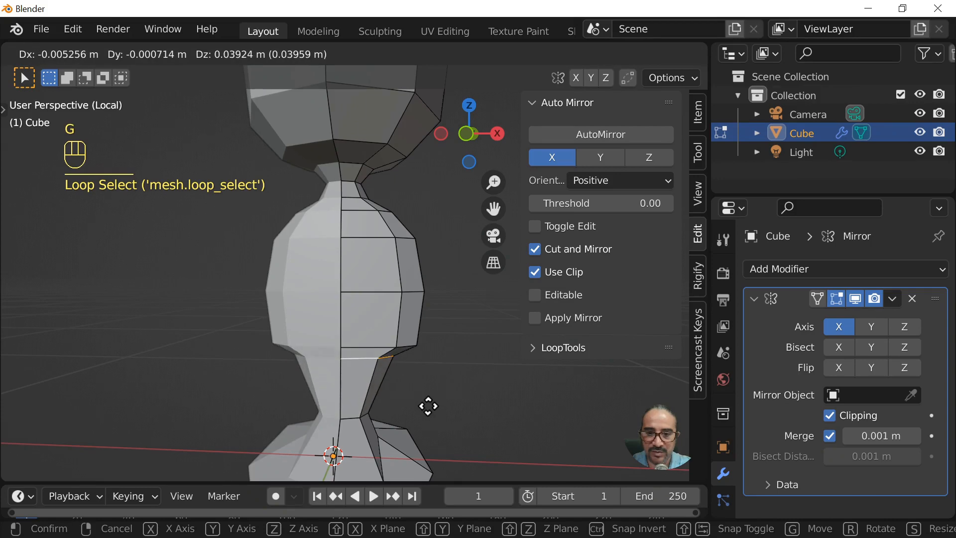
pyautogui.click(428, 406)
pyautogui.press('s')
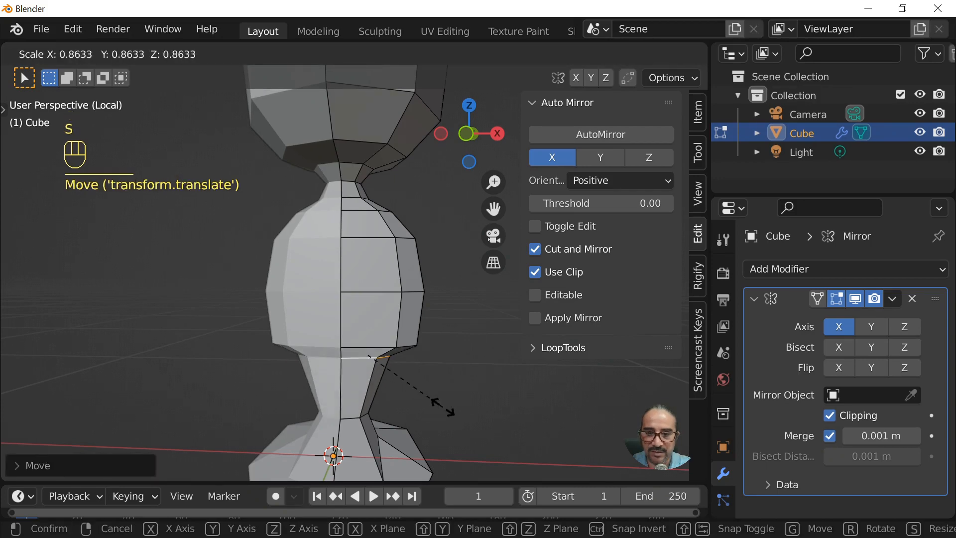
pyautogui.click(451, 408)
pyautogui.press('g')
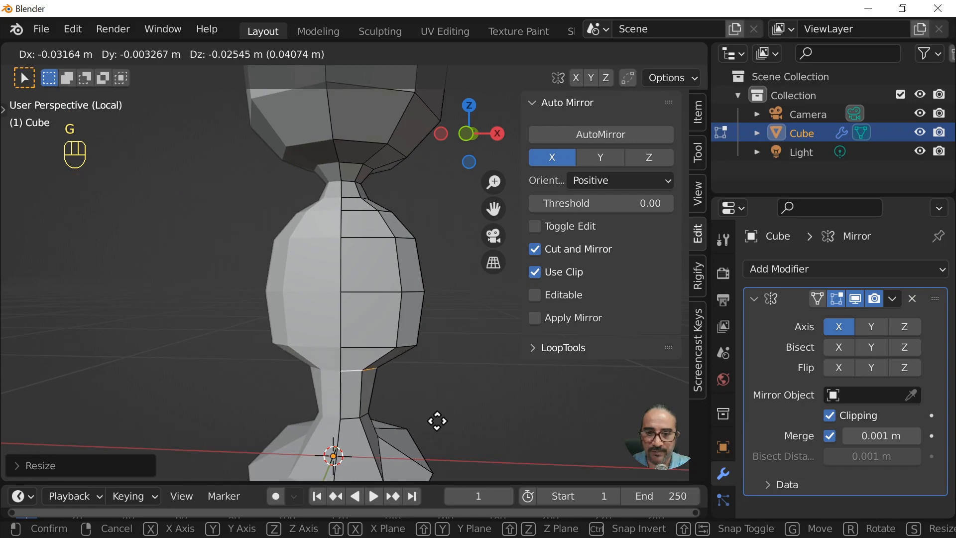
pyautogui.click(437, 420)
# - Select the vertical edges on the side of the middle body and move them to reshape its profile
pyautogui.moveTo(437, 421); pyautogui.dragTo(523, 415, button='middle')
pyautogui.keyDown('shift'); pyautogui.click(385, 307); pyautogui.keyUp('shift')
pyautogui.keyDown('shift'); pyautogui.click(416, 312); pyautogui.keyUp('shift')
pyautogui.press('g')
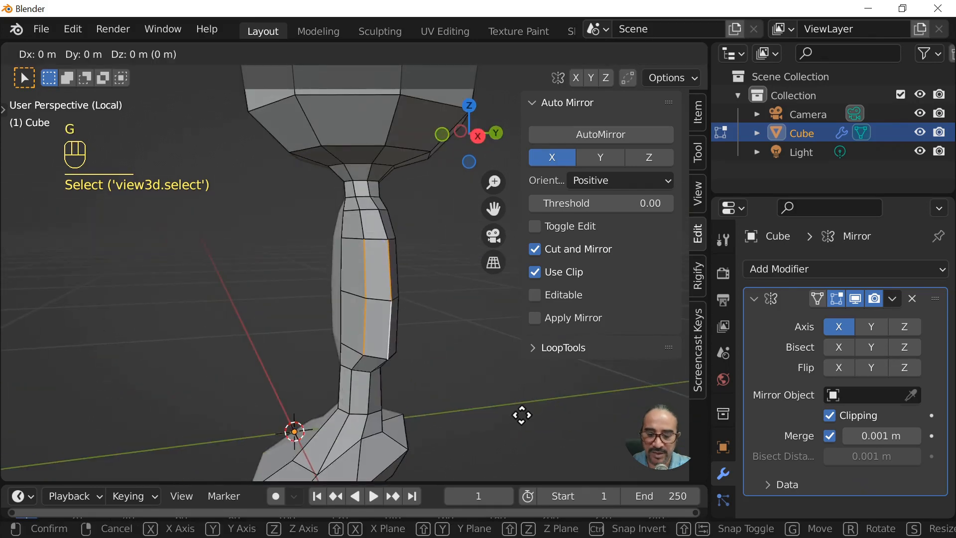
pyautogui.click(475, 413)
# - Delete the horizontal edge loop near the top of the middle body and select the loop at the neck's base
pyautogui.moveTo(358, 408); pyautogui.dragTo(405, 393, button='middle')
pyautogui.keyDown('shift'); pyautogui.moveTo(387, 297); pyautogui.dragTo(414, 343, button='middle'); pyautogui.keyUp('shift')
pyautogui.scroll(2, 386, 387)
pyautogui.keyDown('alt'); pyautogui.click(403, 337); pyautogui.keyUp('alt')
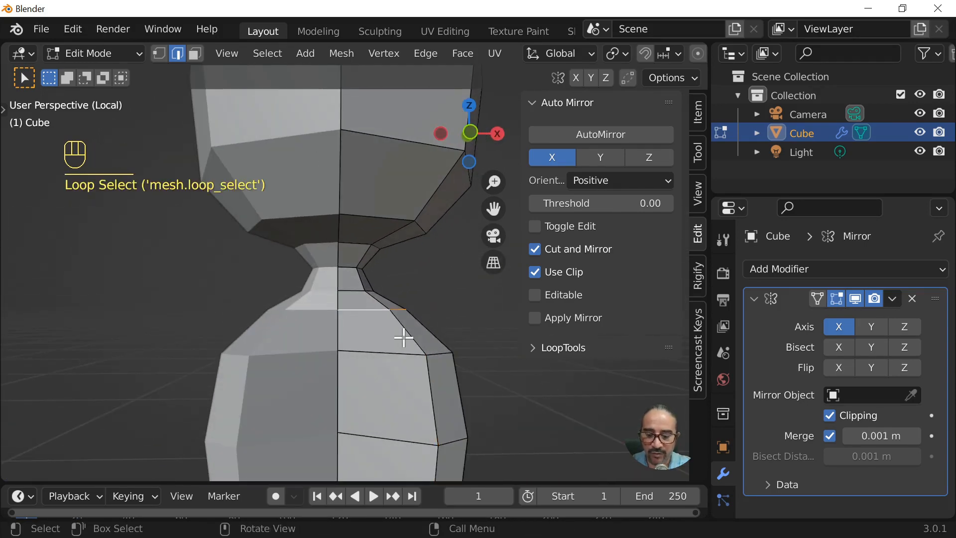
pyautogui.press('x')
pyautogui.click(405, 339)
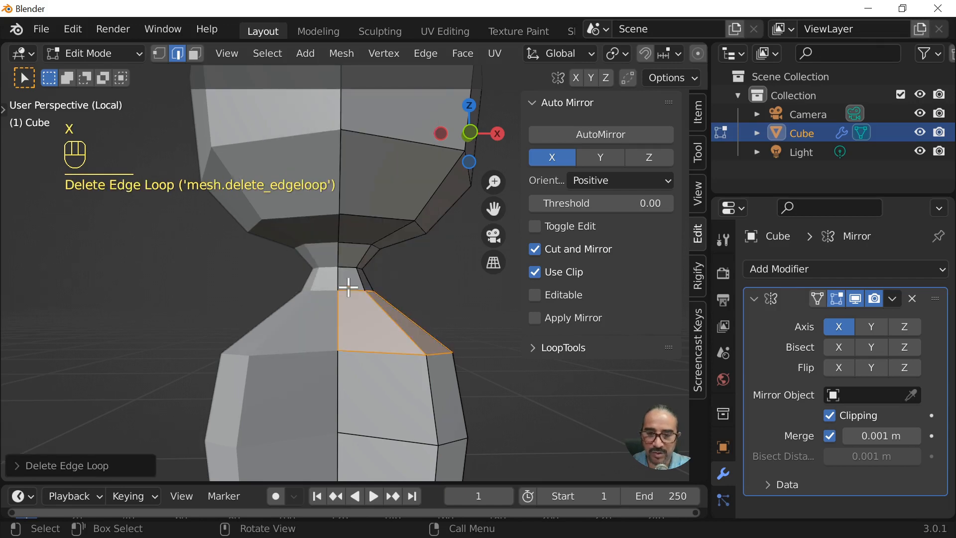
pyautogui.keyDown('alt'); pyautogui.click(391, 307); pyautogui.keyUp('alt')
pyautogui.press('g')
pyautogui.press('g')
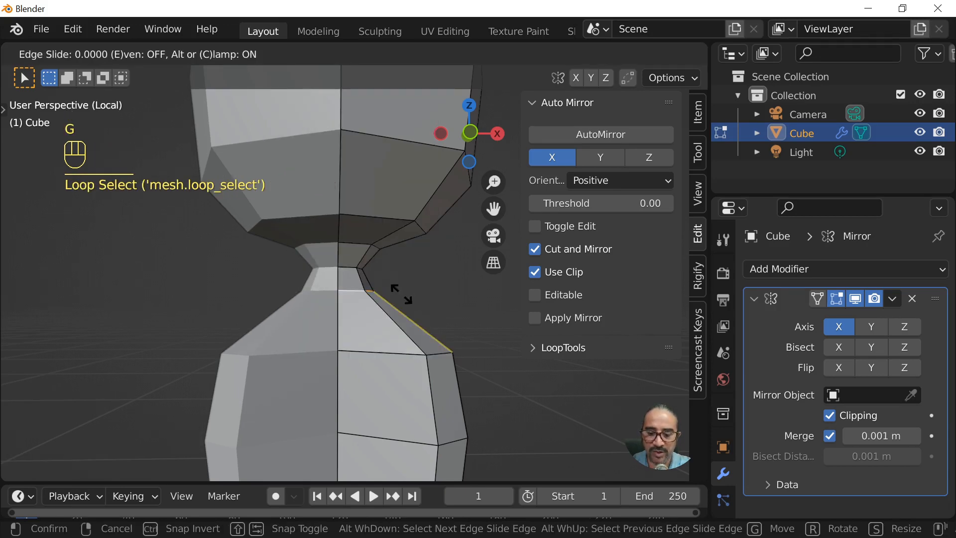
pyautogui.rightClick(359, 291)
pyautogui.press('g')
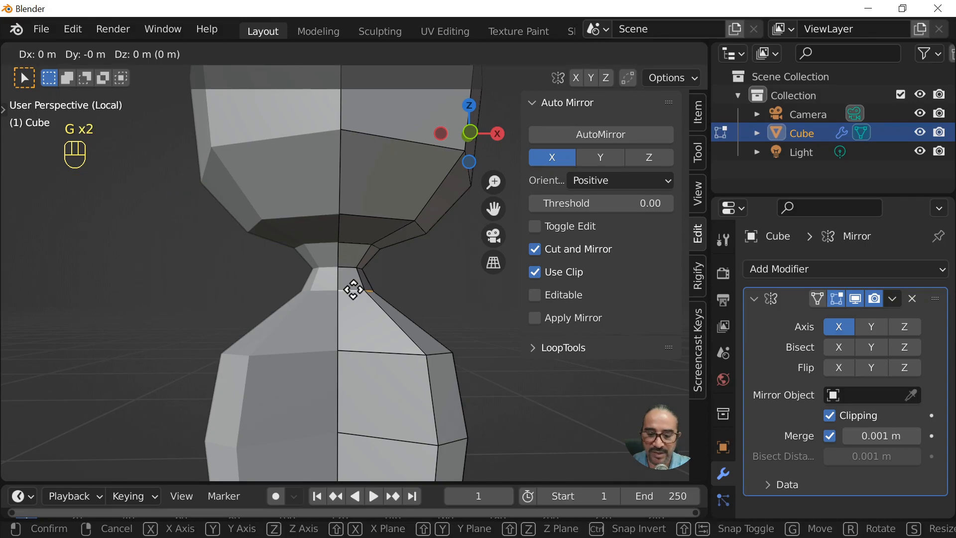
pyautogui.press('g')
pyautogui.rightClick(357, 319)
# - Move the edge loop at the neck's base down along Z to lengthen the neck, and rescale the loop
pyautogui.press('g')
pyautogui.press('z')
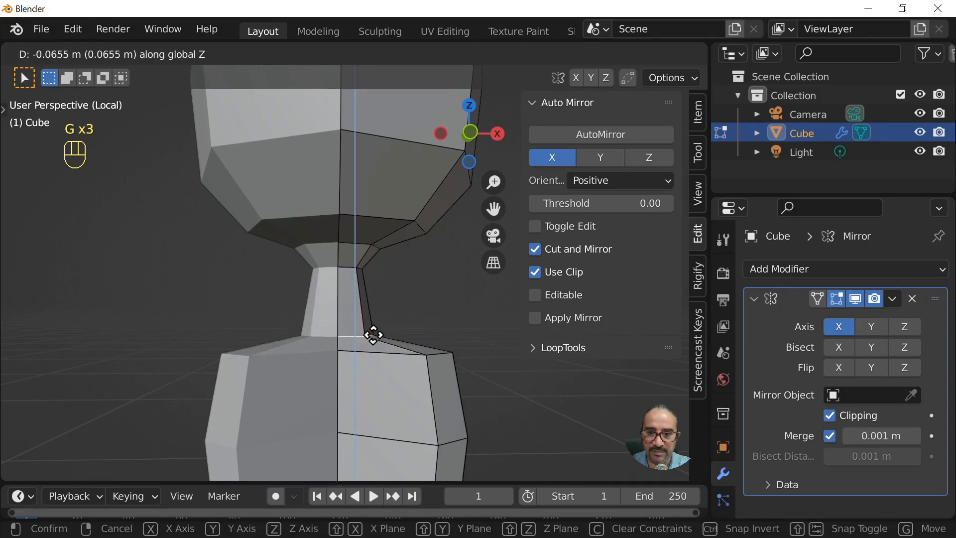
pyautogui.click(373, 328)
pyautogui.moveTo(418, 335); pyautogui.dragTo(414, 394, button='middle')
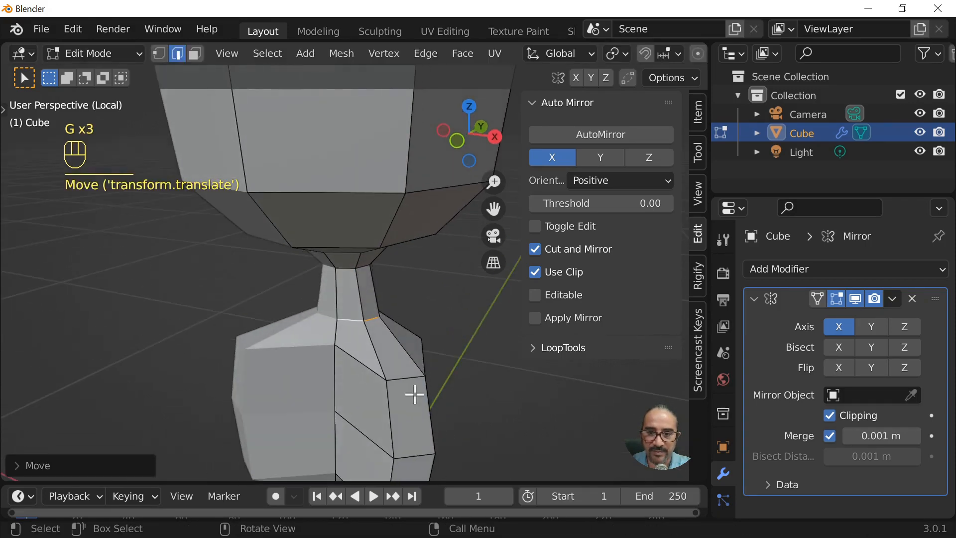
pyautogui.press('s')
pyautogui.click(414, 376)
# - Reposition the edge at the back corner of the neck's base to even out the neck's width
pyautogui.moveTo(458, 367); pyautogui.dragTo(224, 376, button='middle')
pyautogui.click(397, 345)
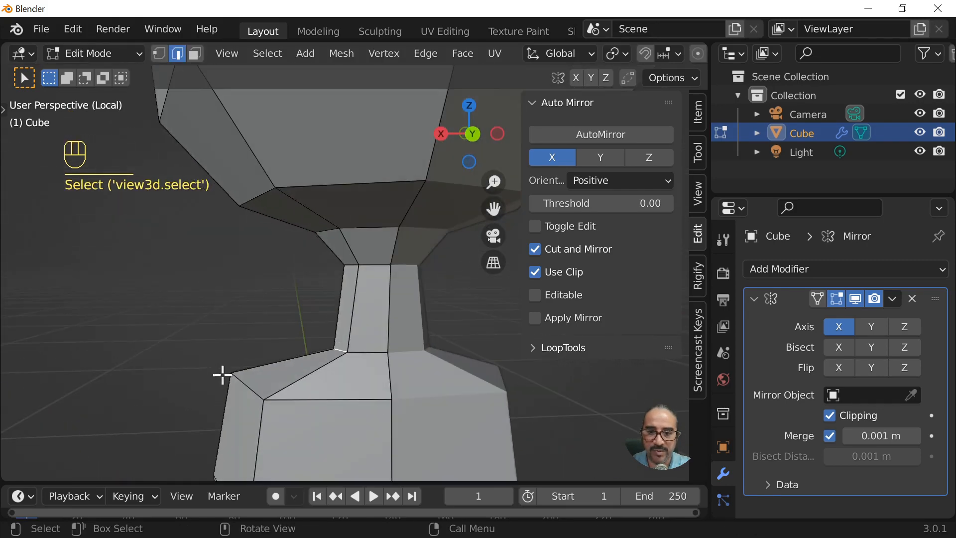
pyautogui.moveTo(388, 413); pyautogui.dragTo(384, 412, button='middle')
pyautogui.press('g')
pyautogui.click(379, 419)
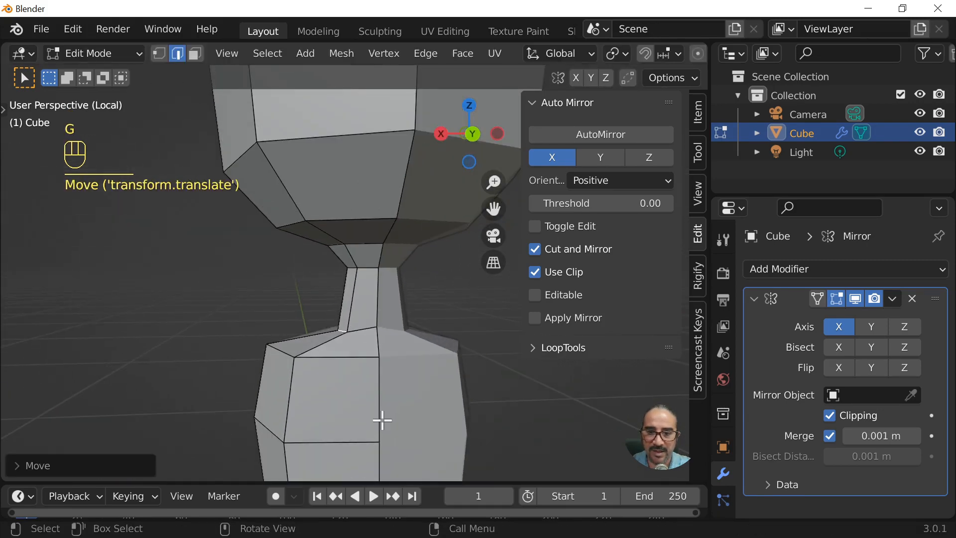
pyautogui.press('g')
pyautogui.click(379, 367)
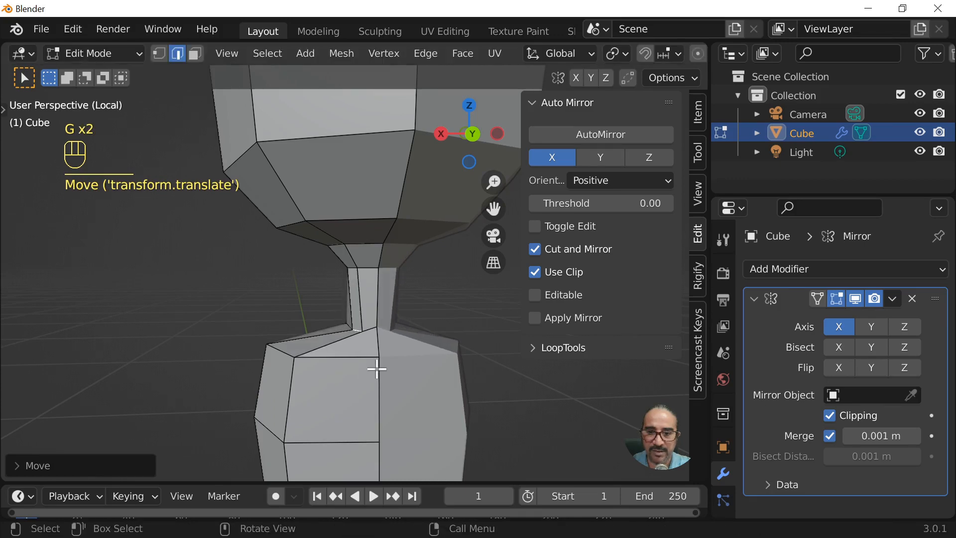
pyautogui.press('g')
pyautogui.click(310, 366)
# - Switch to vertex selection and move the mid-height outer vertex on the middle body's back outward
pyautogui.click(300, 363)
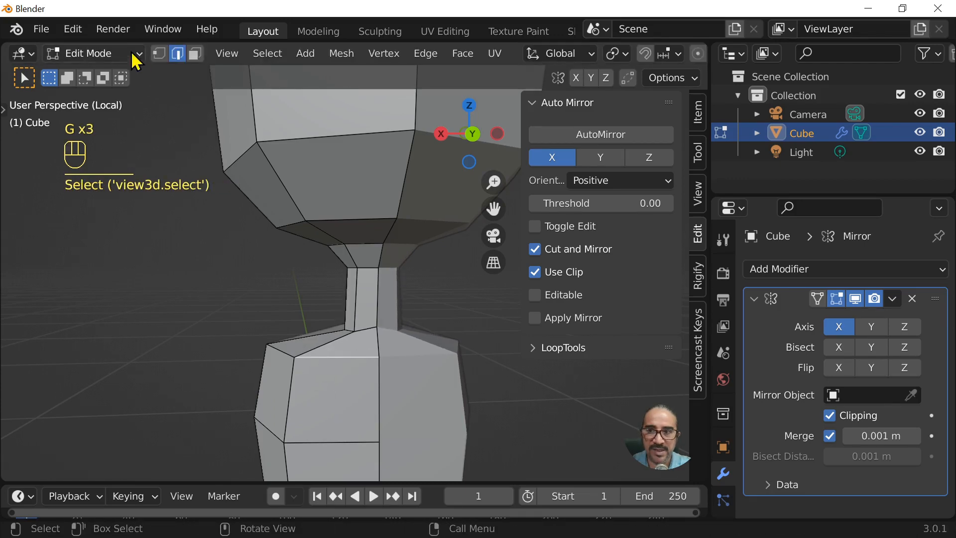
pyautogui.click(160, 54)
pyautogui.moveTo(368, 417); pyautogui.dragTo(349, 412, button='middle')
pyautogui.press('g')
pyautogui.click(308, 394)
pyautogui.click(338, 410)
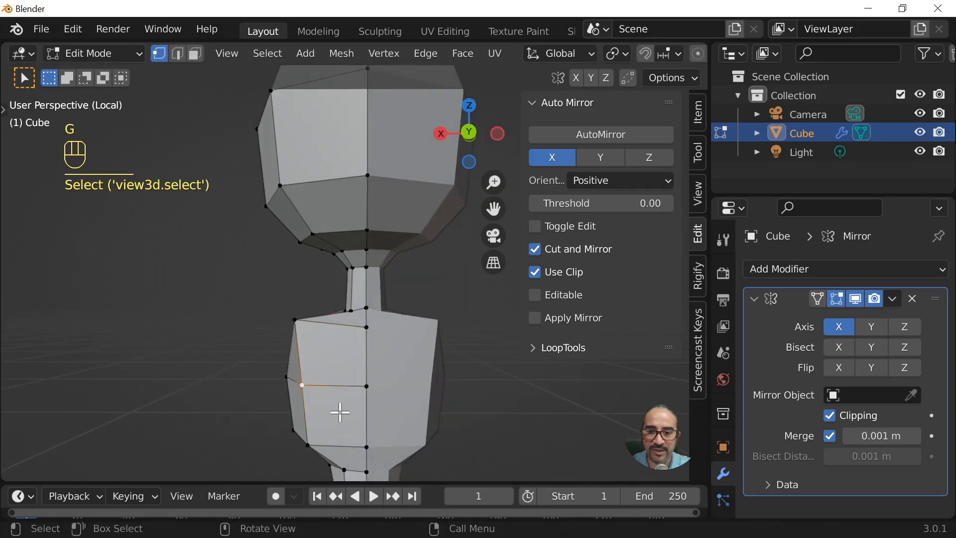
pyautogui.press('g')
pyautogui.click(327, 409)
# - Move the upper outer back vertex of the middle body up and outward to widen the shoulder
pyautogui.click(292, 320)
pyautogui.press('g')
pyautogui.click(286, 313)
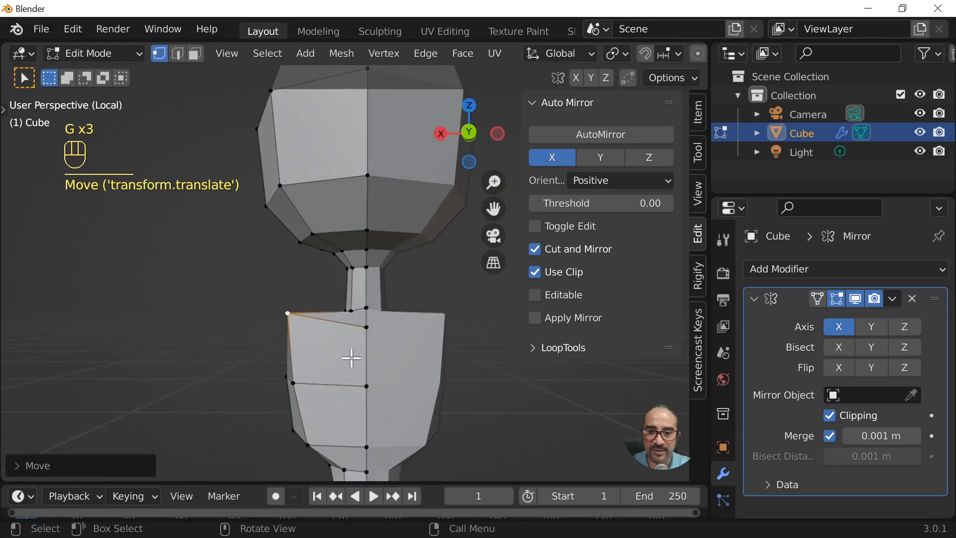
pyautogui.moveTo(348, 354); pyautogui.dragTo(398, 352, button='middle')
pyautogui.press('g')
pyautogui.click(363, 418)
# - Switch to face selection, select the two stacked side faces of the middle body, and move them together
pyautogui.scroll(-3, 398, 352)
pyautogui.scroll(-2, 424, 386)
pyautogui.moveTo(425, 386); pyautogui.dragTo(324, 350, button='middle')
pyautogui.scroll(4, 324, 348)
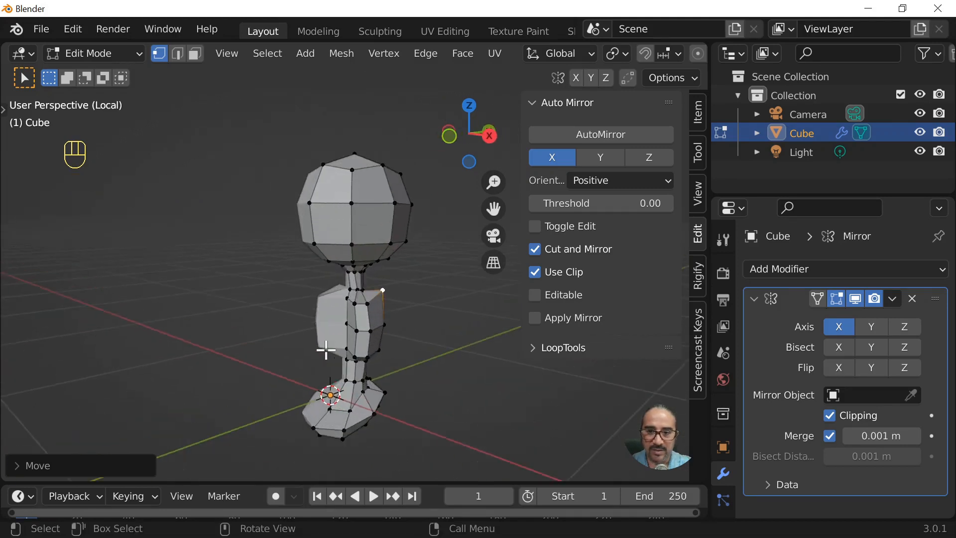
pyautogui.keyDown('shift'); pyautogui.click(372, 320); pyautogui.keyUp('shift')
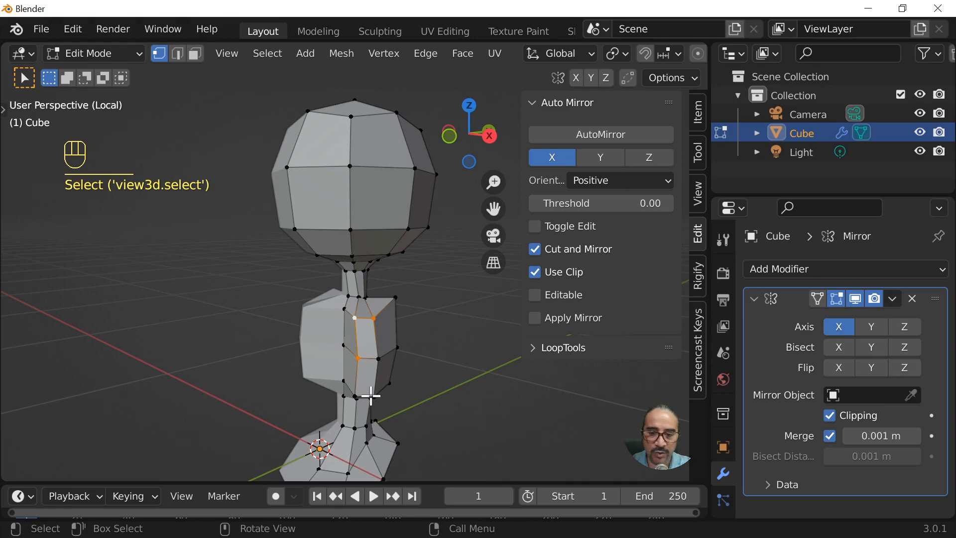
pyautogui.press('3')
pyautogui.moveTo(382, 400); pyautogui.dragTo(419, 404, button='middle')
pyautogui.click(379, 375)
pyautogui.keyDown('shift'); pyautogui.click(377, 334); pyautogui.keyUp('shift')
pyautogui.moveTo(360, 410); pyautogui.dragTo(346, 395, button='middle')
pyautogui.press('g')
pyautogui.click(416, 370)
# - Rotate and move a side face of the middle body, and reposition the neighbouring upper face to shape the shoulder
pyautogui.click(416, 370)
pyautogui.press('r')
pyautogui.click(439, 407)
pyautogui.press('g')
pyautogui.click(474, 399)
pyautogui.click(356, 341)
pyautogui.moveTo(386, 366); pyautogui.dragTo(352, 386, button='middle')
pyautogui.press('g')
pyautogui.click(336, 388)
# - Switch to edge selection and move the edge loop at the bottom of the ankle down along Z
pyautogui.scroll(-3, 286, 434)
pyautogui.moveTo(286, 433); pyautogui.dragTo(438, 234, button='middle')
pyautogui.scroll(3, 438, 416)
pyautogui.scroll(2, 432, 302)
pyautogui.moveTo(433, 309); pyautogui.dragTo(375, 264, button='middle')
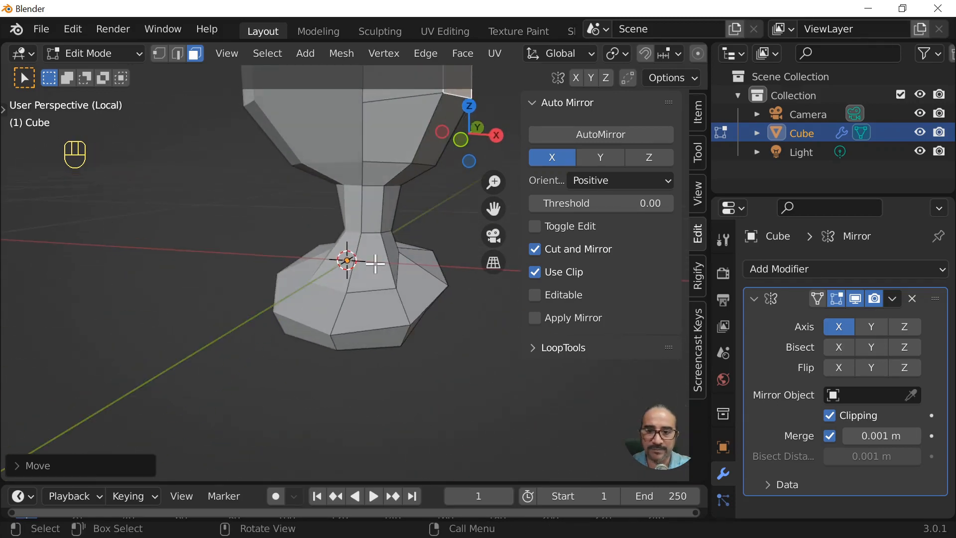
pyautogui.click(177, 53)
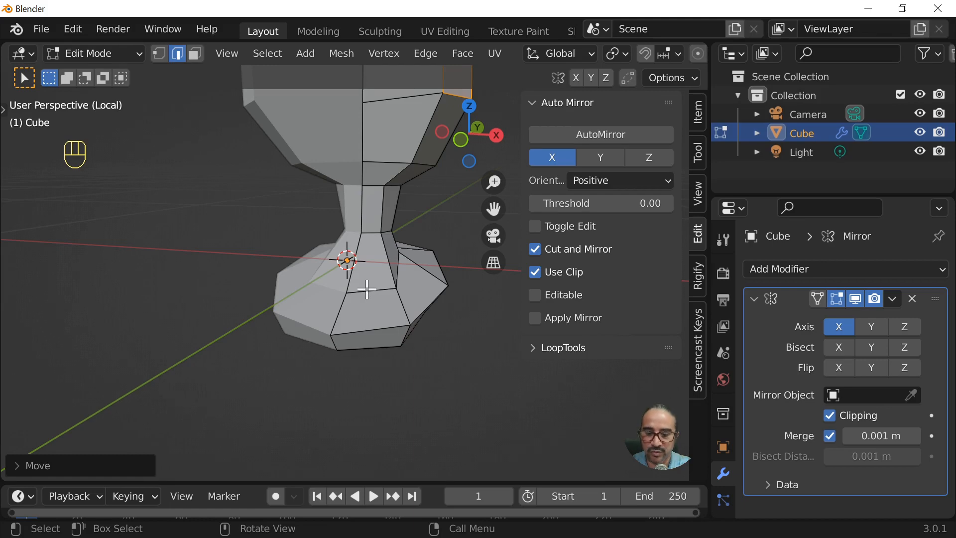
pyautogui.press('super')
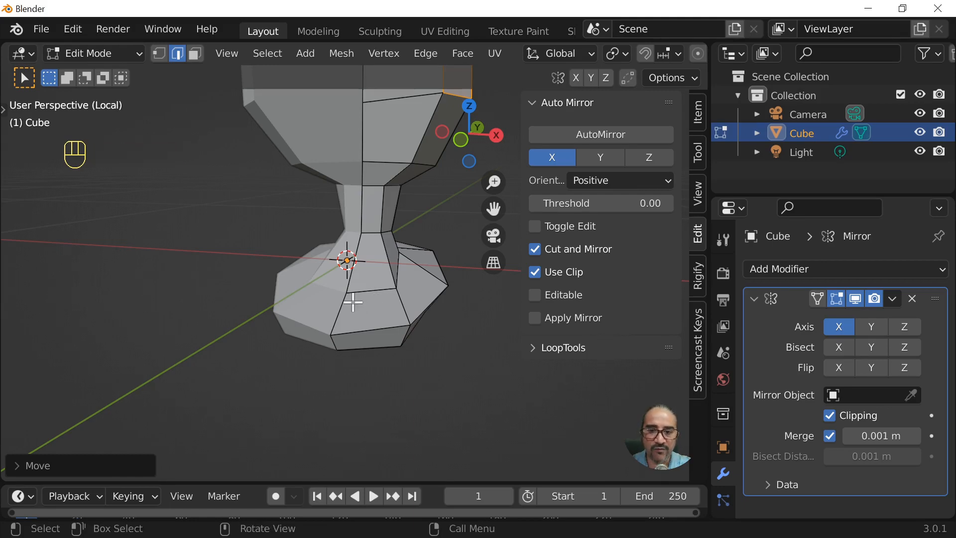
pyautogui.keyDown('alt'); pyautogui.click(357, 291); pyautogui.keyUp('alt')
pyautogui.moveTo(358, 324); pyautogui.dragTo(372, 234, button='middle')
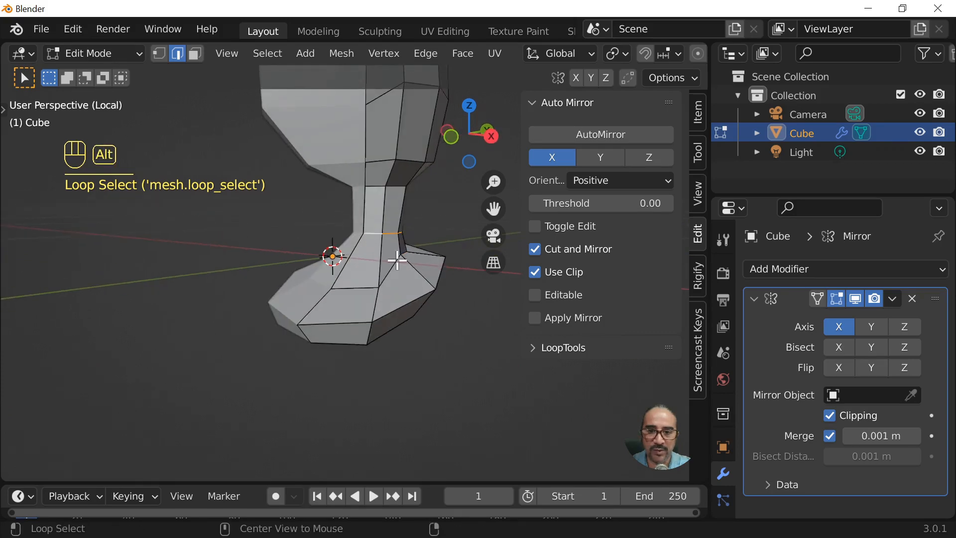
pyautogui.press('g')
pyautogui.press('z')
pyautogui.click(398, 276)
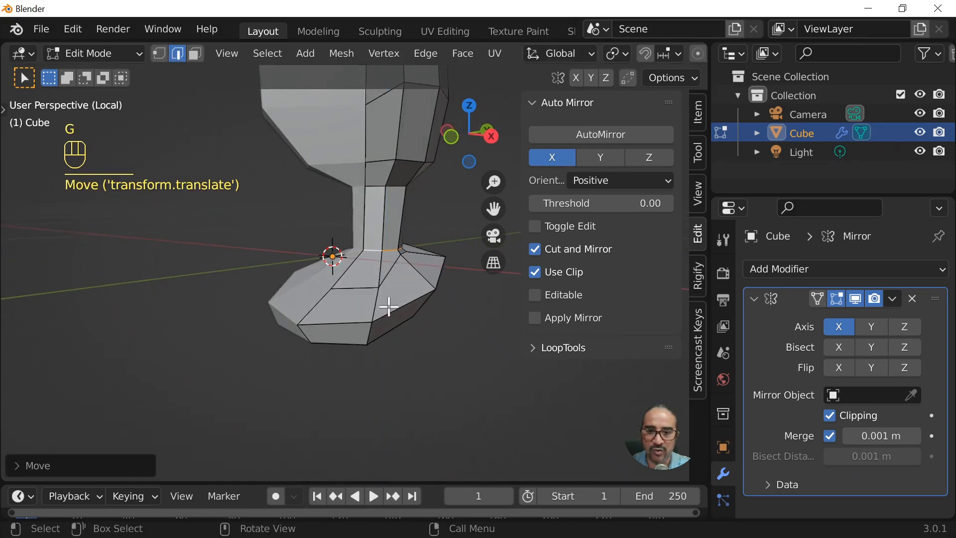
# - Tilt the edge loop at the bottom of the ankle with a trackball rotation
pyautogui.moveTo(387, 305); pyautogui.dragTo(491, 324, button='middle')
pyautogui.press('r')
pyautogui.press('r')
pyautogui.click(373, 347)
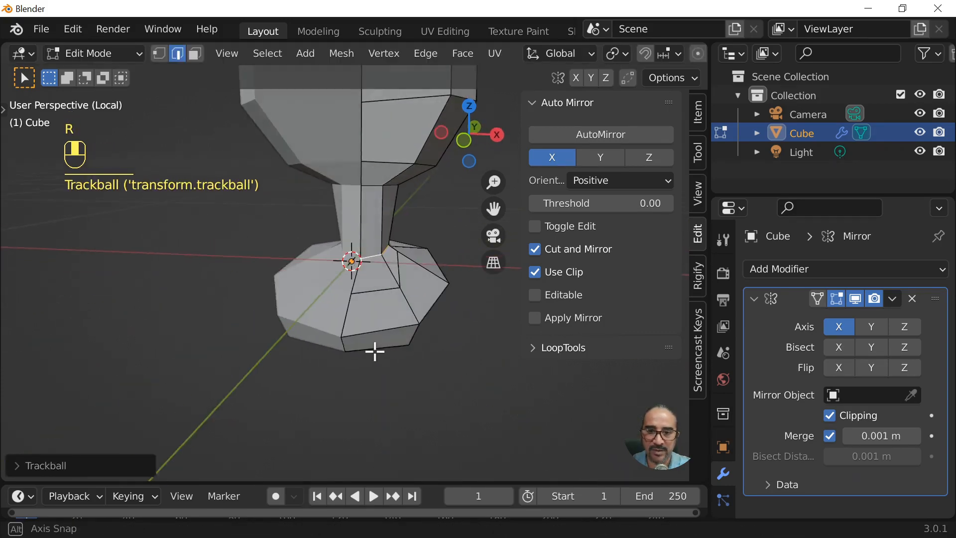
# - Adjust the height of the edge across the top front of the foot along Z
pyautogui.click(380, 338)
pyautogui.moveTo(380, 337); pyautogui.dragTo(351, 334, button='middle')
pyautogui.press('g')
pyautogui.press('z')
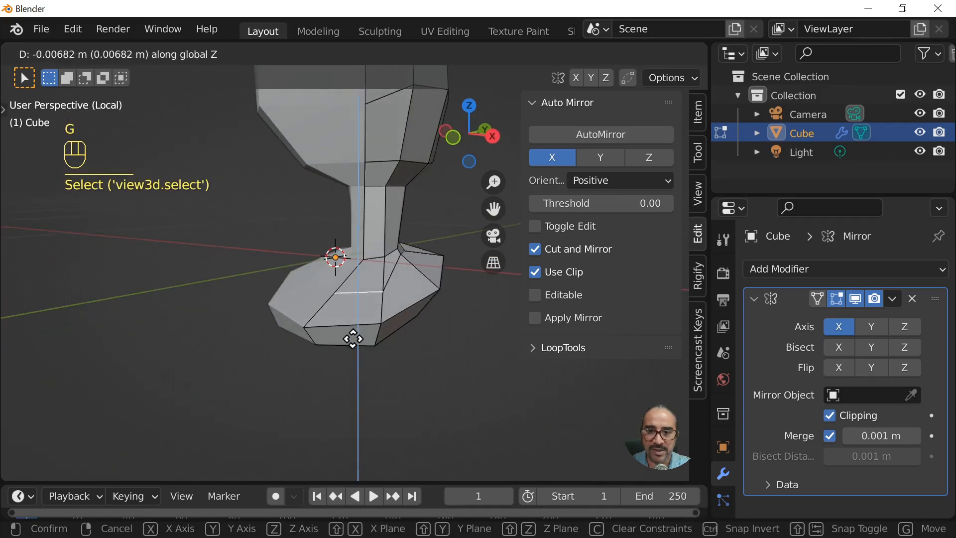
pyautogui.click(379, 305)
# - Rotate the edge on top of the foot beside the ankle and move it to slope the foot's upper side
pyautogui.moveTo(403, 267); pyautogui.dragTo(351, 264, button='middle')
pyautogui.click(400, 256)
pyautogui.press('r')
pyautogui.click(450, 327)
pyautogui.press('g')
pyautogui.click(449, 343)
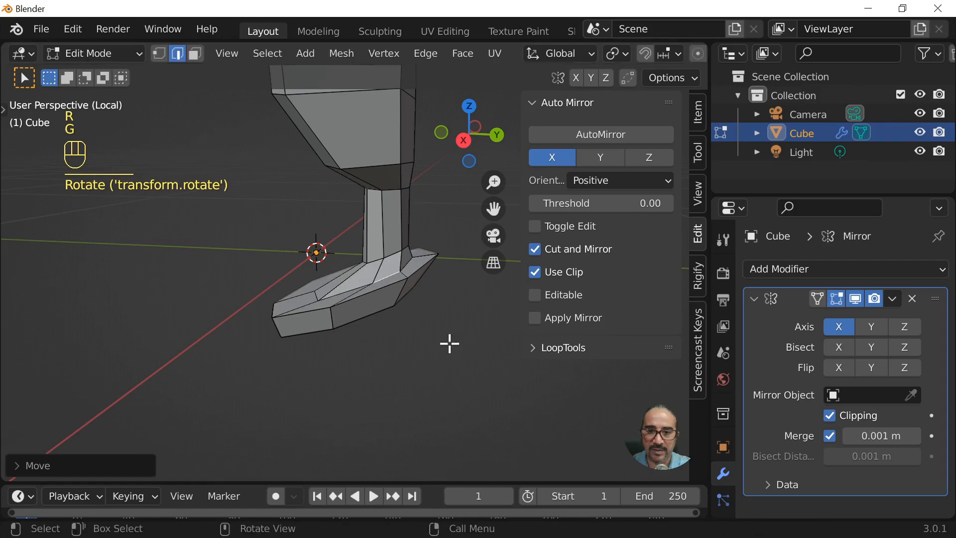
# - Fine-tune the height of the selected foot edge beside the ankle with two moves along Z
pyautogui.moveTo(449, 343)
pyautogui.mouseDown(button='middle')
pyautogui.moveTo(341, 337)
pyautogui.moveTo(452, 338)
pyautogui.mouseUp(button='middle')
pyautogui.press('g')
pyautogui.press('z')
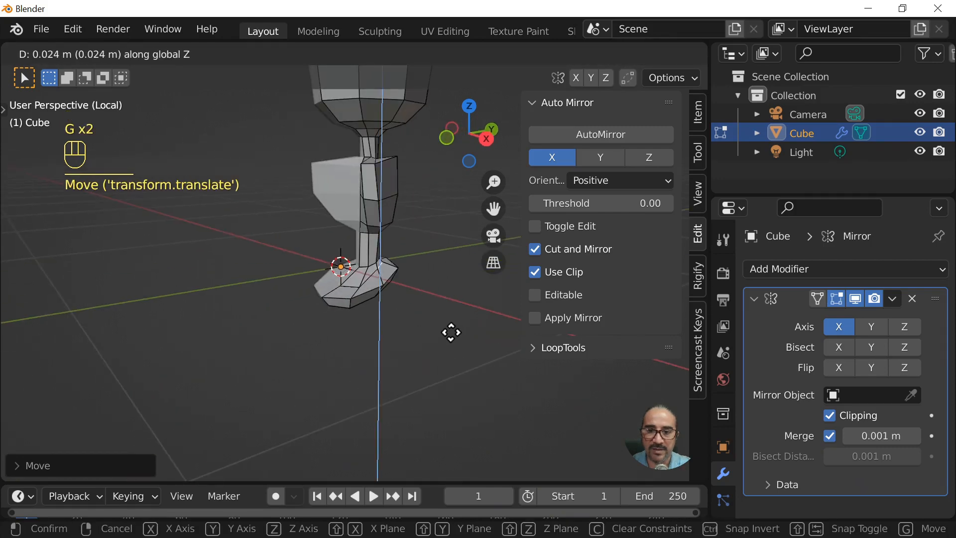
pyautogui.click(450, 332)
pyautogui.press('g')
pyautogui.press('z')
pyautogui.click(438, 329)
# - Switch to face selection and move the outer side face of the foot
pyautogui.moveTo(438, 328); pyautogui.dragTo(222, 120, button='middle')
pyautogui.click(198, 55)
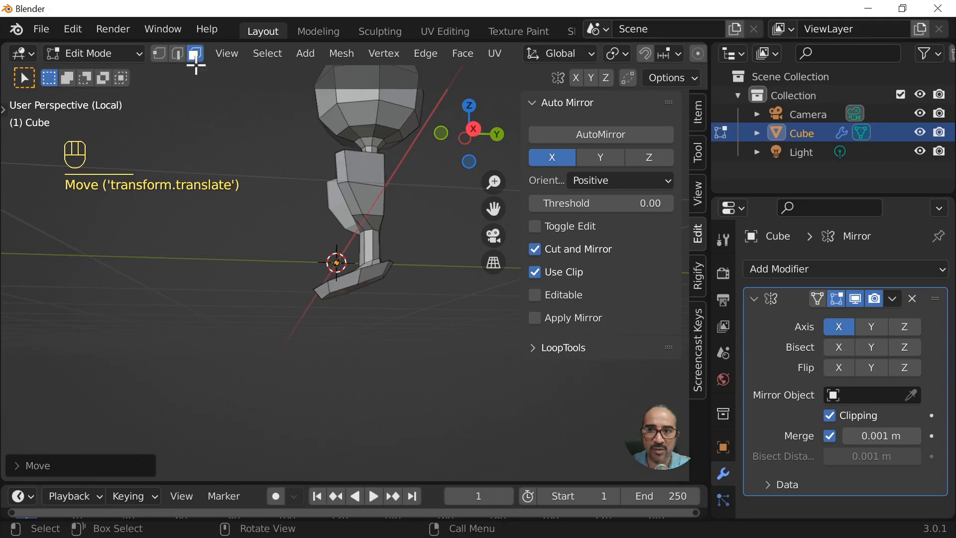
pyautogui.click(370, 281)
pyautogui.moveTo(370, 282); pyautogui.dragTo(441, 391, button='middle')
pyautogui.press('g')
pyautogui.click(415, 350)
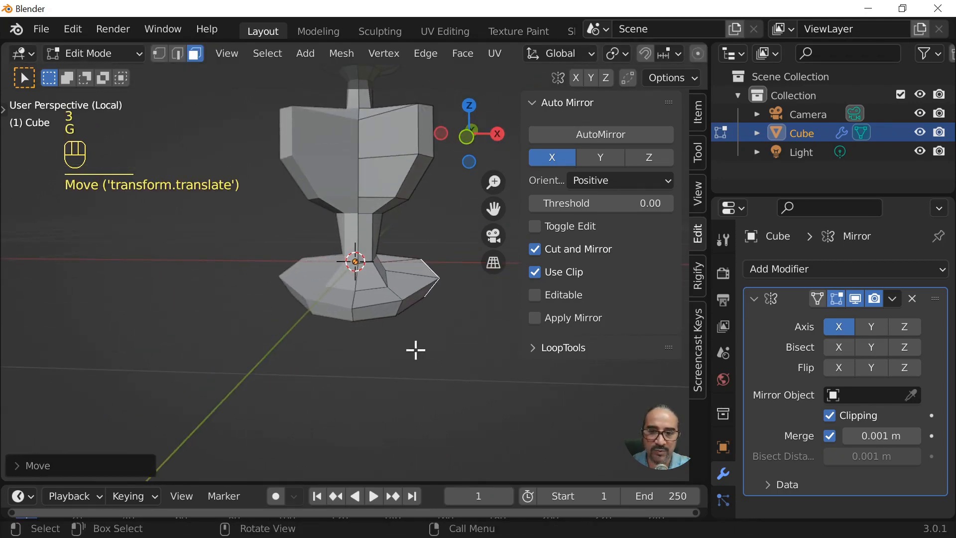
# - Apply a trackball rotation to the foot's outer side face and reposition it
pyautogui.moveTo(415, 350); pyautogui.dragTo(289, 315, button='middle')
pyautogui.press('r')
pyautogui.press('r')
pyautogui.click(405, 432)
pyautogui.press('g')
pyautogui.click(342, 420)
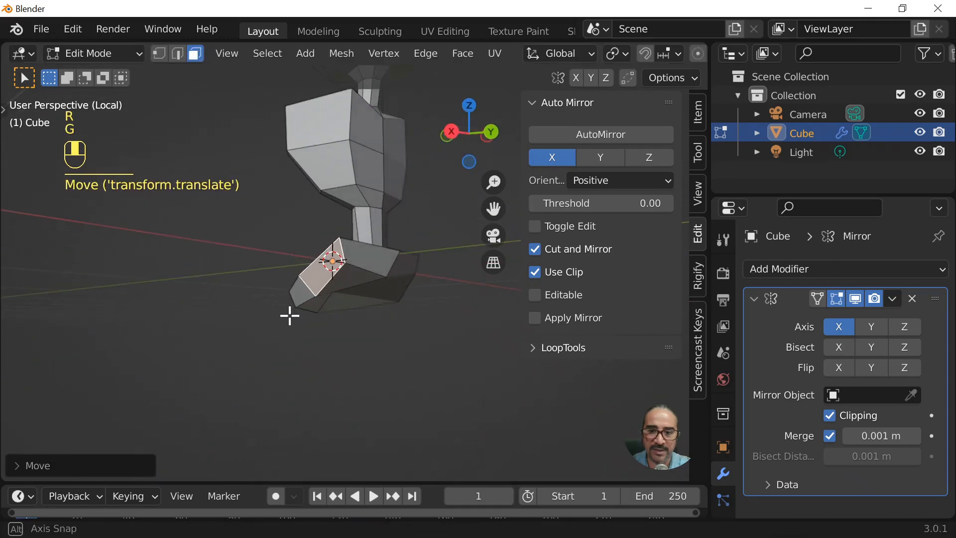
# - Rotate and move the outer rear face of the foot to shape the heel
pyautogui.click(389, 265)
pyautogui.moveTo(322, 352); pyautogui.dragTo(387, 378, button='middle')
pyautogui.press('r')
pyautogui.press('g')
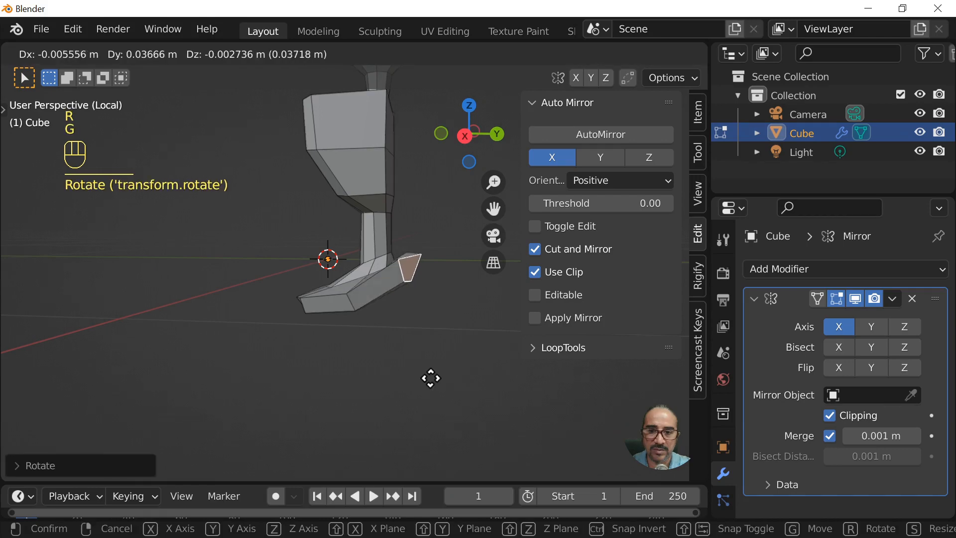
pyautogui.click(433, 379)
pyautogui.press('r')
pyautogui.click(441, 373)
pyautogui.press('g')
pyautogui.click(439, 373)
# - Reposition the heel's outer rear face, and select and move another foot face to refine the foot's shape
pyautogui.moveTo(260, 359); pyautogui.dragTo(423, 343, button='middle')
pyautogui.press('g')
pyautogui.click(359, 324)
pyautogui.click(315, 371)
pyautogui.moveTo(345, 372); pyautogui.dragTo(271, 348, button='middle')
pyautogui.press('g')
pyautogui.click(380, 359)
# - Rotate and move one more foot face, and preview the model in Object Mode before returning to Edit Mode
pyautogui.click(368, 327)
pyautogui.press('r')
pyautogui.click(384, 398)
pyautogui.press('g')
pyautogui.click(384, 373)
pyautogui.press('Tab')
pyautogui.press('Tab')
# - Select the upper side face of the middle body and snap the 3D cursor to it
pyautogui.click(335, 249)
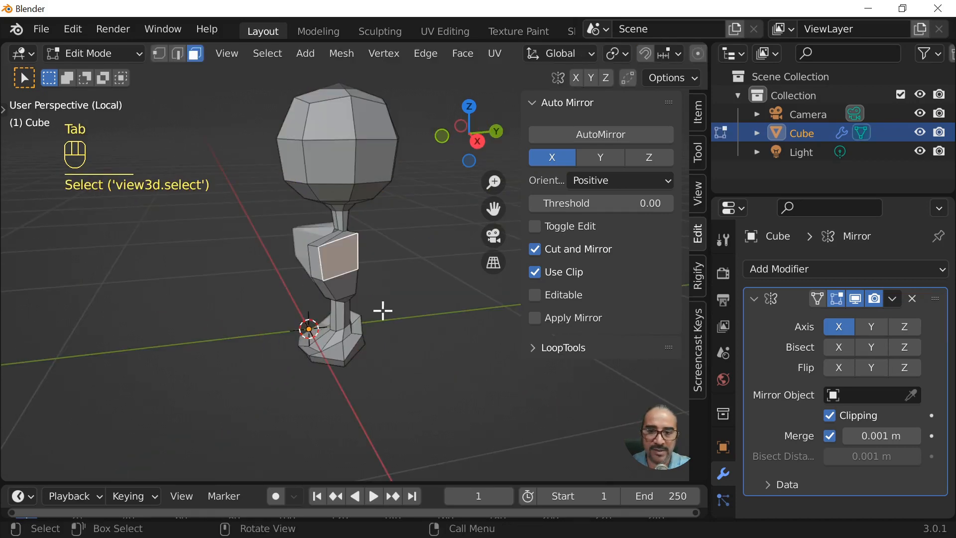
pyautogui.hotkey('shift', 's')
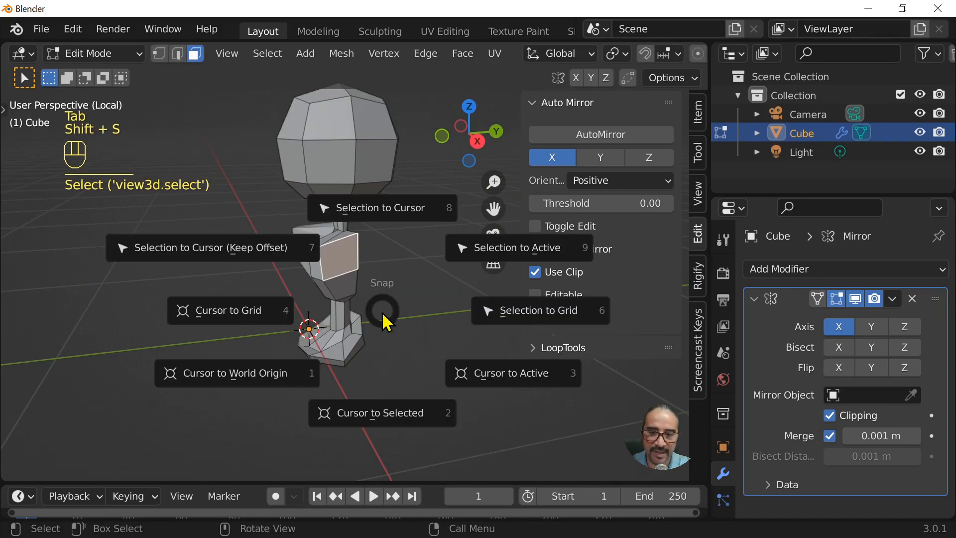
pyautogui.click(396, 419)
# - Duplicate the torso's selected upper side face in place and scale the copy down around its centre
pyautogui.press('KP_1')
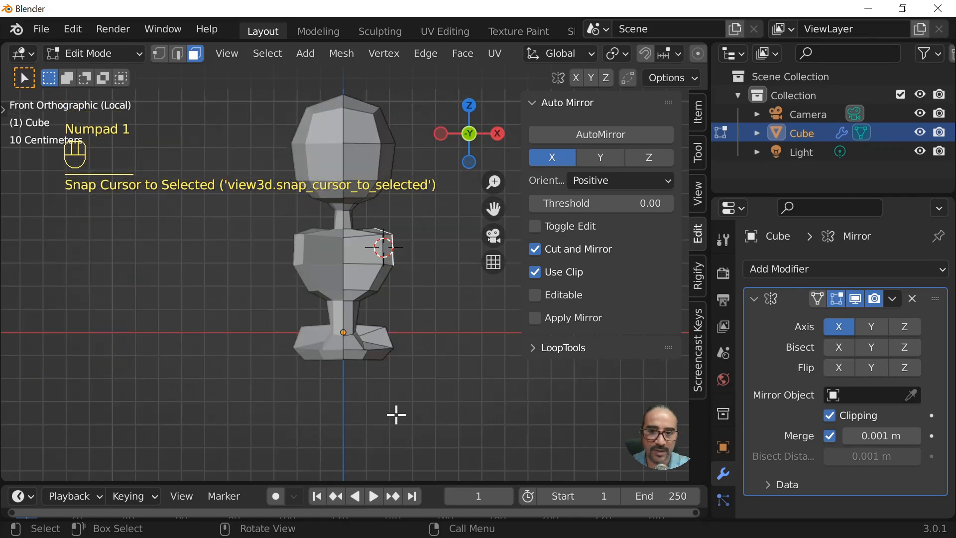
pyautogui.keyDown('shift'); pyautogui.moveTo(453, 350); pyautogui.dragTo(363, 375, button='middle'); pyautogui.keyUp('shift')
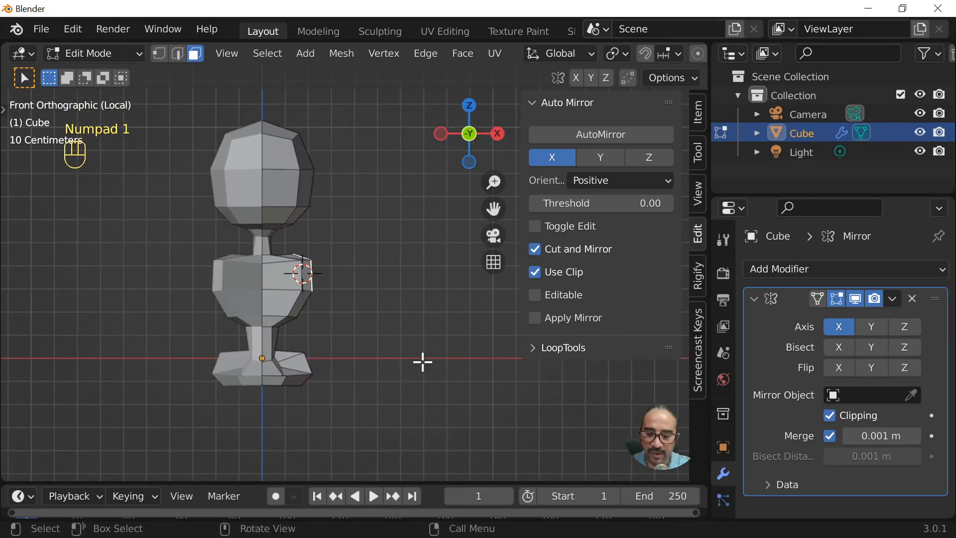
pyautogui.hotkey('shift', 'd')
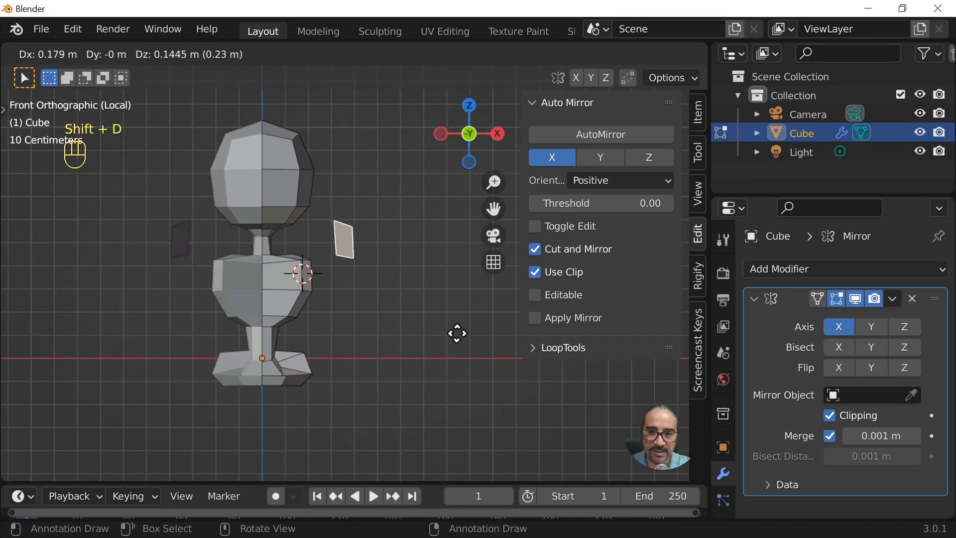
pyautogui.rightClick(461, 350)
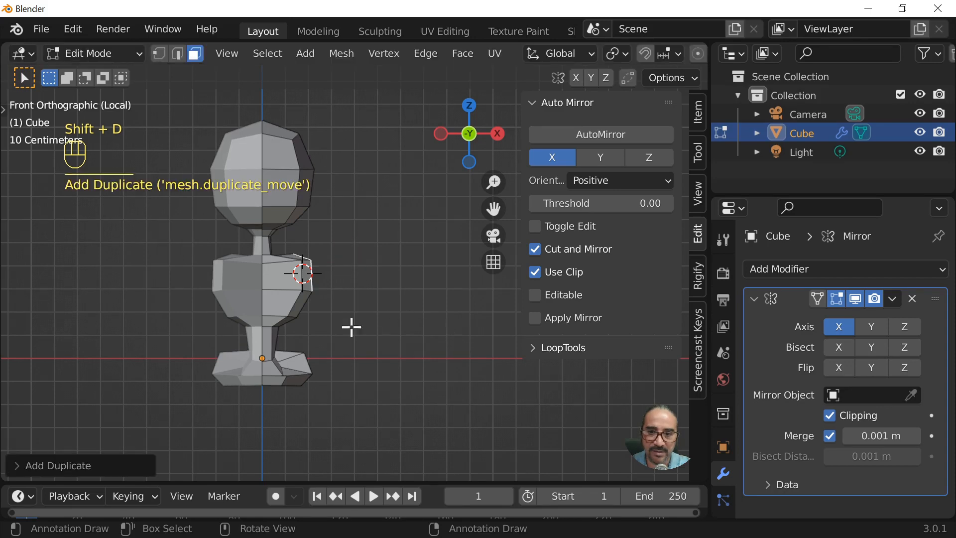
pyautogui.moveTo(351, 327); pyautogui.dragTo(244, 348, button='middle')
pyautogui.scroll(3, 463, 372)
pyautogui.press('s')
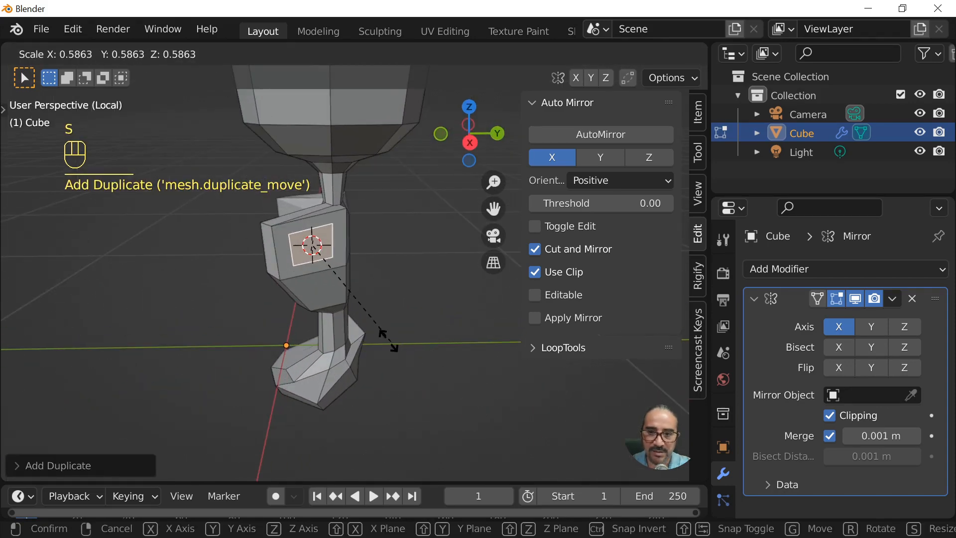
pyautogui.click(365, 303)
# - Move the small duplicated face outward along the X axis, away from the torso's side
pyautogui.press('KP_3')
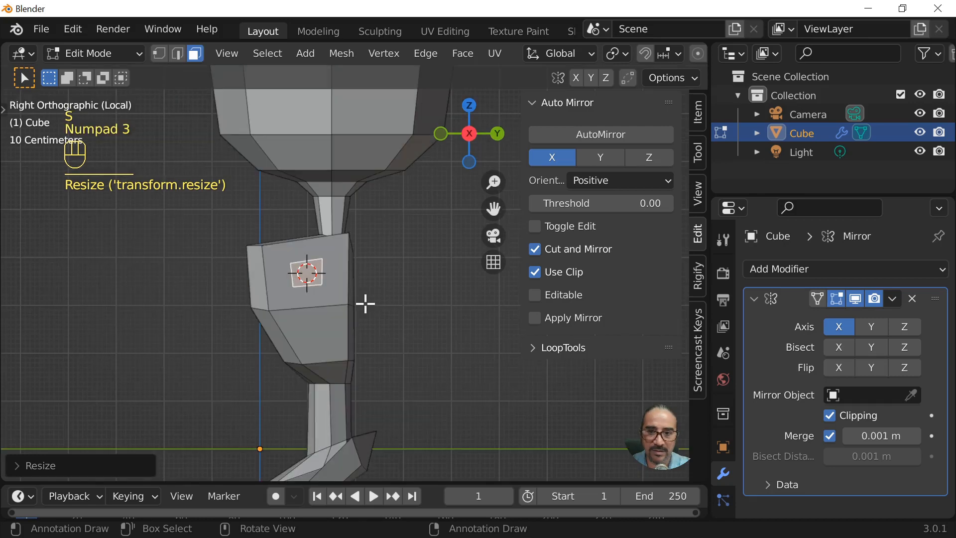
pyautogui.scroll(5, 390, 335)
pyautogui.scroll(-4, 391, 335)
pyautogui.moveTo(359, 343); pyautogui.dragTo(217, 363, button='middle')
pyautogui.scroll(-2, 455, 358)
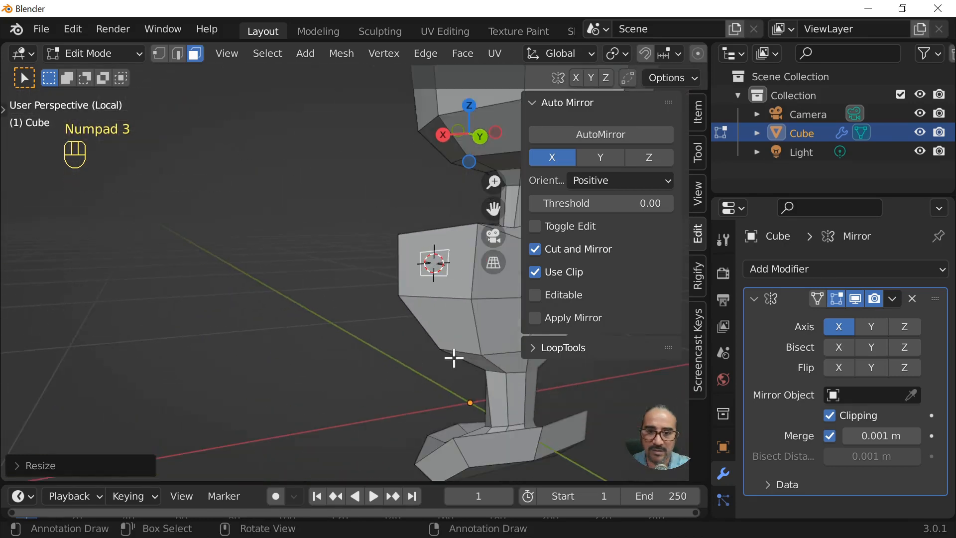
pyautogui.keyDown('shift'); pyautogui.moveTo(401, 360); pyautogui.dragTo(204, 365, button='middle'); pyautogui.keyUp('shift')
pyautogui.scroll(3, 335, 352)
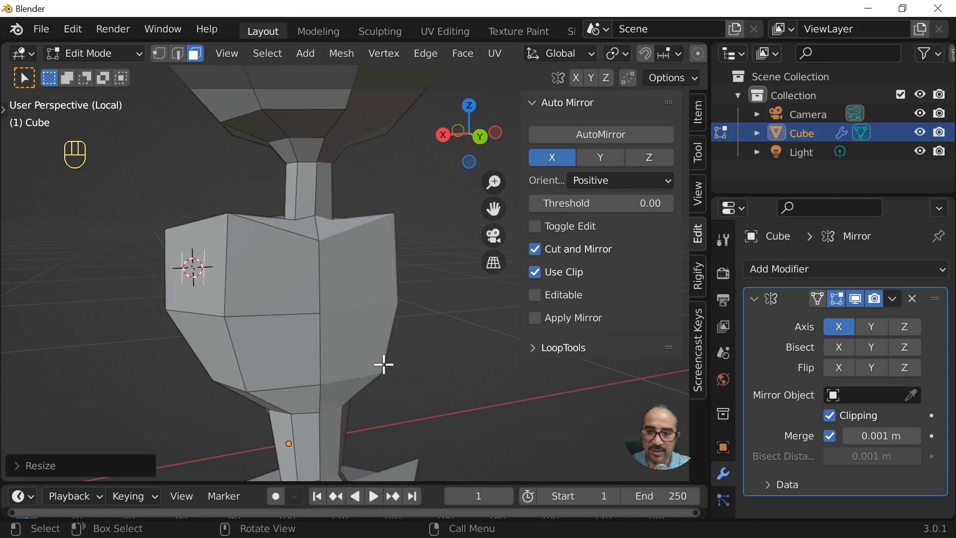
pyautogui.press('g')
pyautogui.press('y')
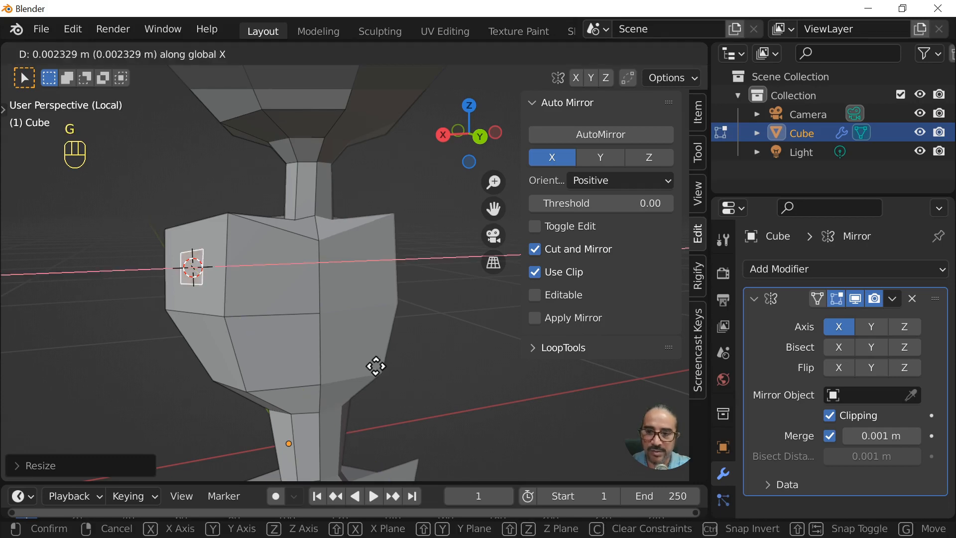
pyautogui.click(355, 367)
# - Flatten the duplicated face by scaling it to 0 along X
pyautogui.moveTo(355, 367); pyautogui.dragTo(399, 361, button='middle')
pyautogui.scroll(2, 315, 352)
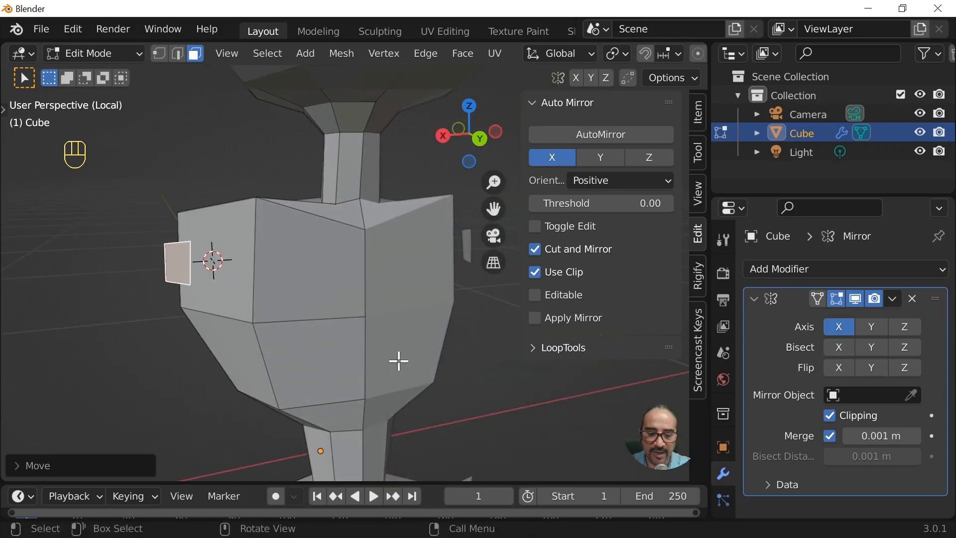
pyautogui.press('s')
pyautogui.press('x')
pyautogui.press('0')
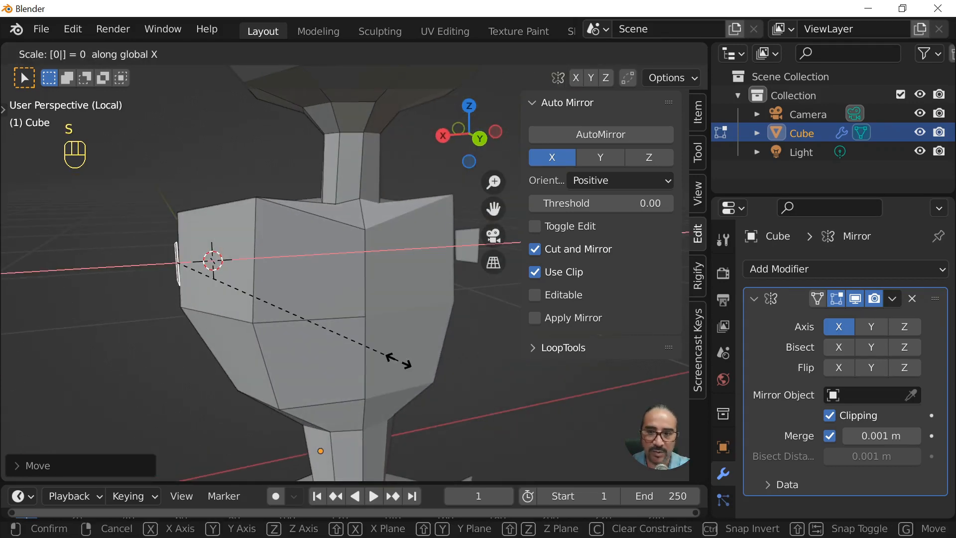
pyautogui.press('Return')
# - Reposition the flattened face beside the upper torso and extrude it outward to form the upper arm
pyautogui.press('KP_1')
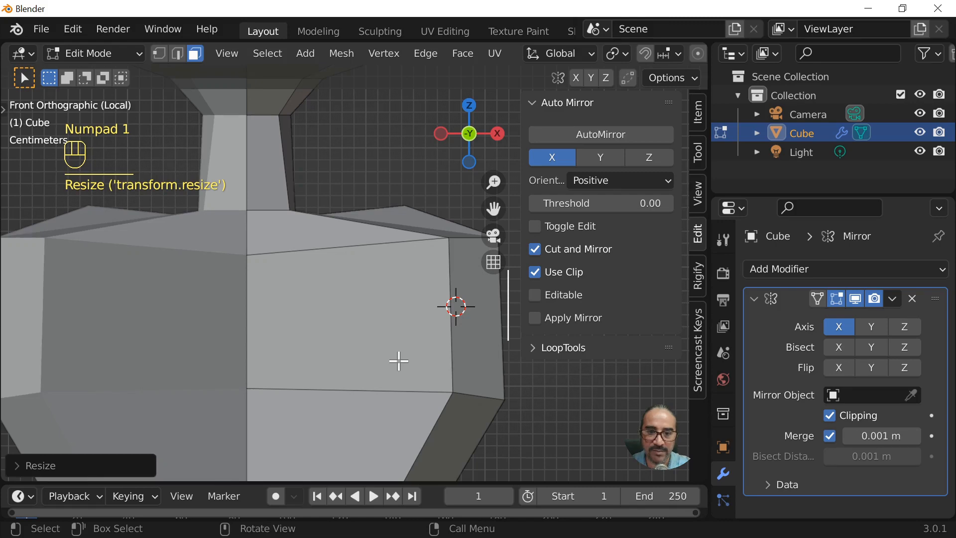
pyautogui.scroll(-3, 399, 360)
pyautogui.press('g')
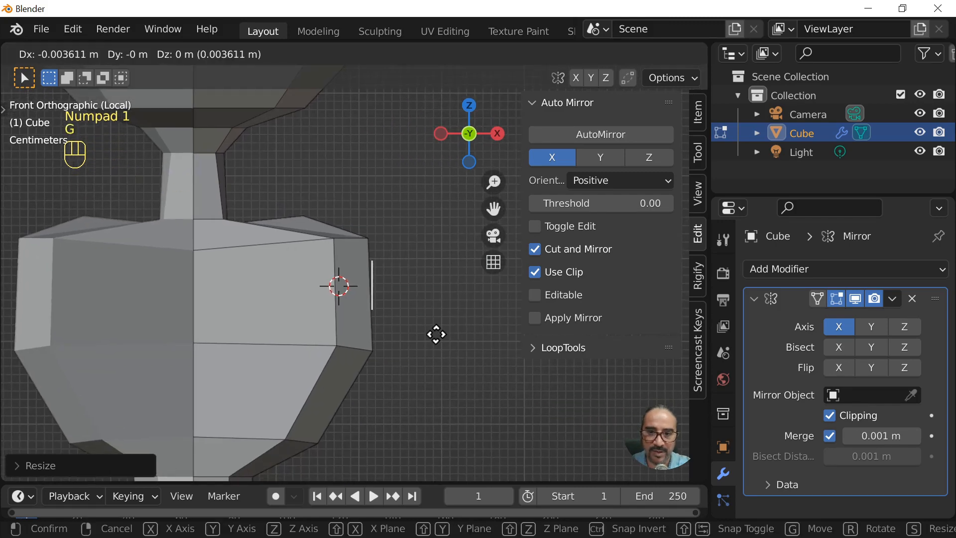
pyautogui.click(431, 315)
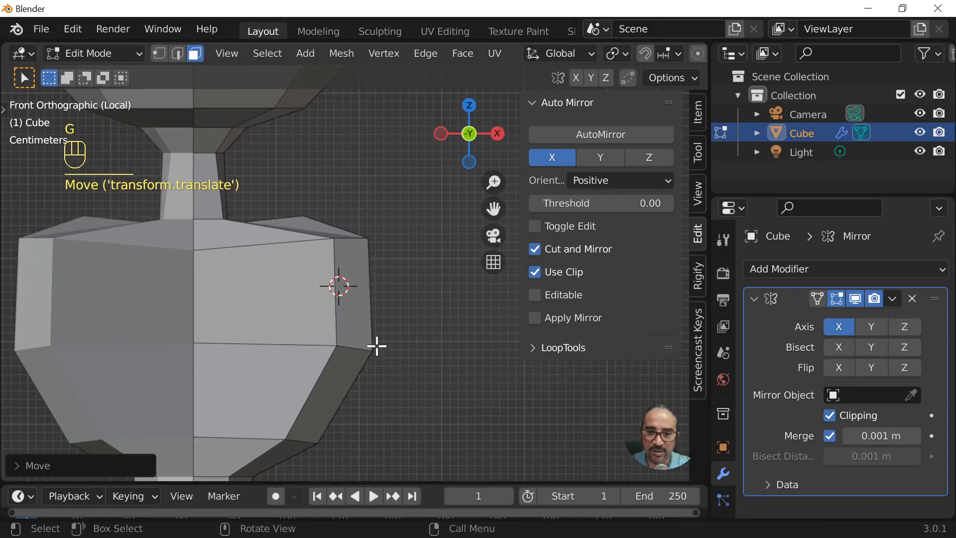
pyautogui.scroll(-3, 335, 335)
pyautogui.press('e')
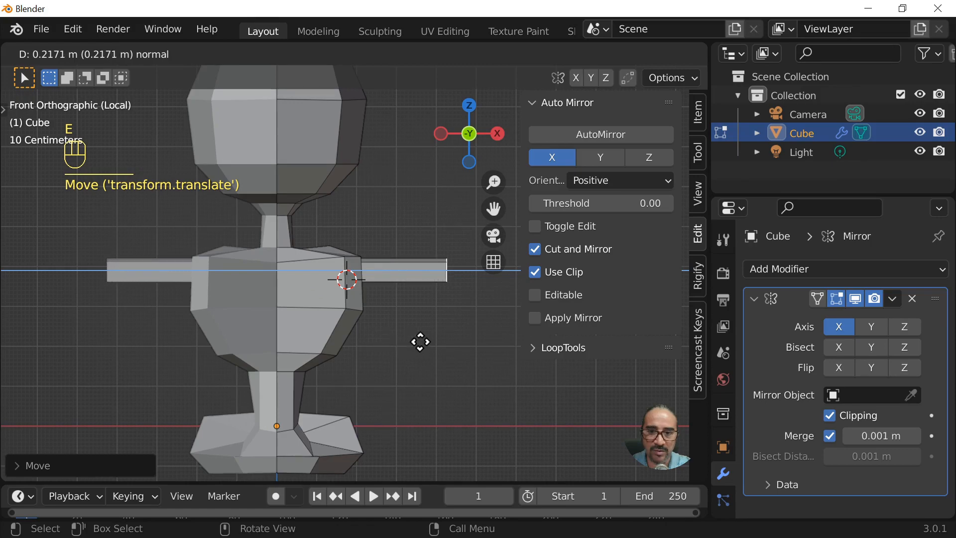
pyautogui.click(378, 357)
# - Select the rear edge of the arm's end face and scale and move it to straighten that side
pyautogui.scroll(4, 339, 358)
pyautogui.press('KP_3')
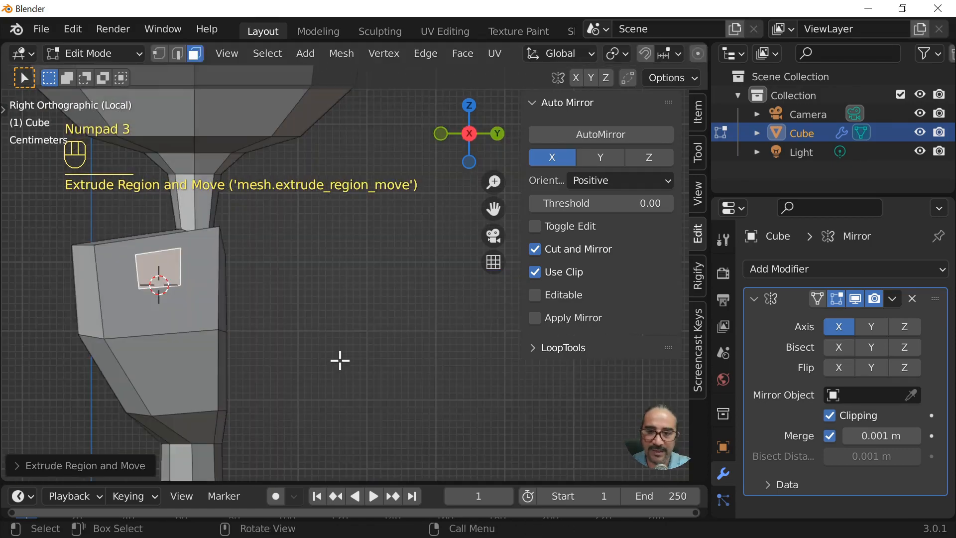
pyautogui.scroll(3, 339, 360)
pyautogui.keyDown('shift'); pyautogui.moveTo(169, 344); pyautogui.dragTo(430, 343, button='middle'); pyautogui.keyUp('shift')
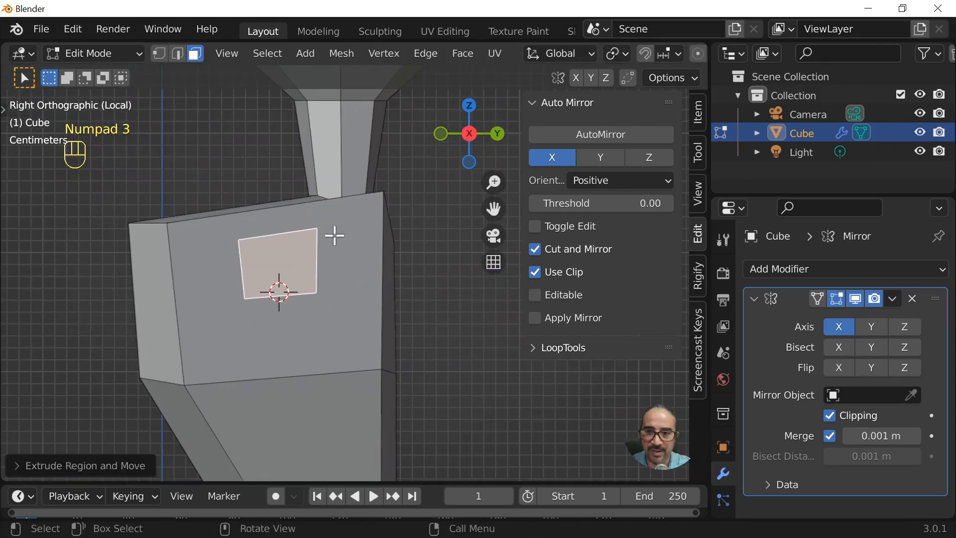
pyautogui.click(175, 54)
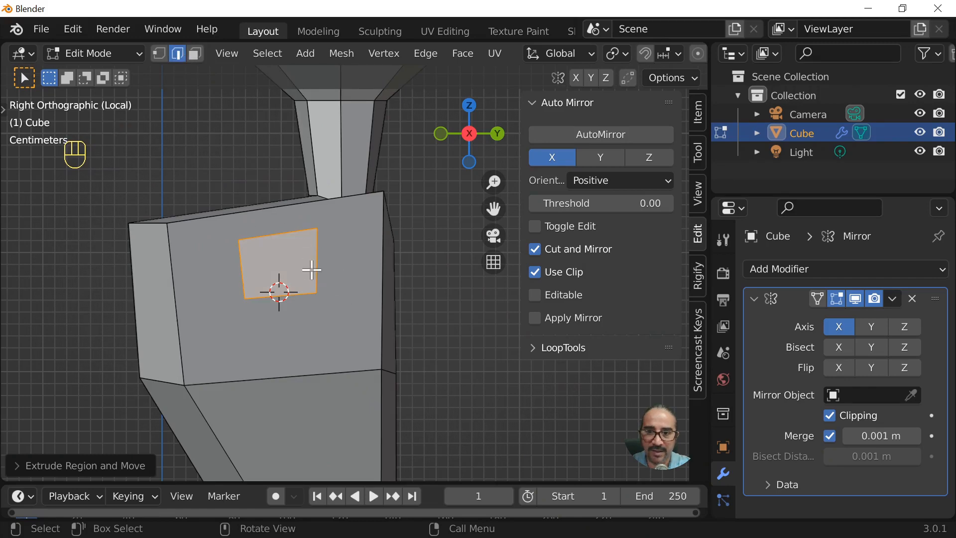
pyautogui.click(354, 297)
pyautogui.press('g')
pyautogui.press('s')
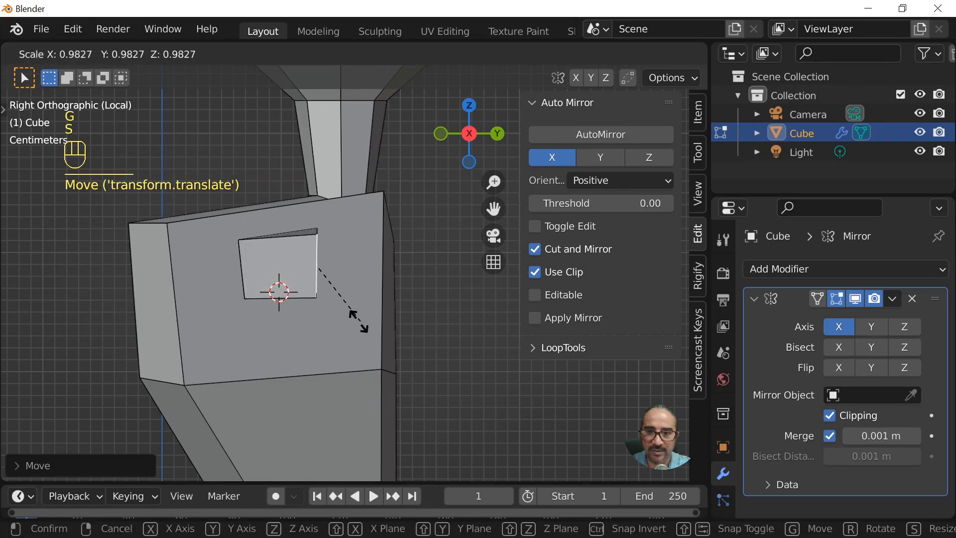
pyautogui.click(354, 321)
pyautogui.press('g')
pyautogui.click(351, 323)
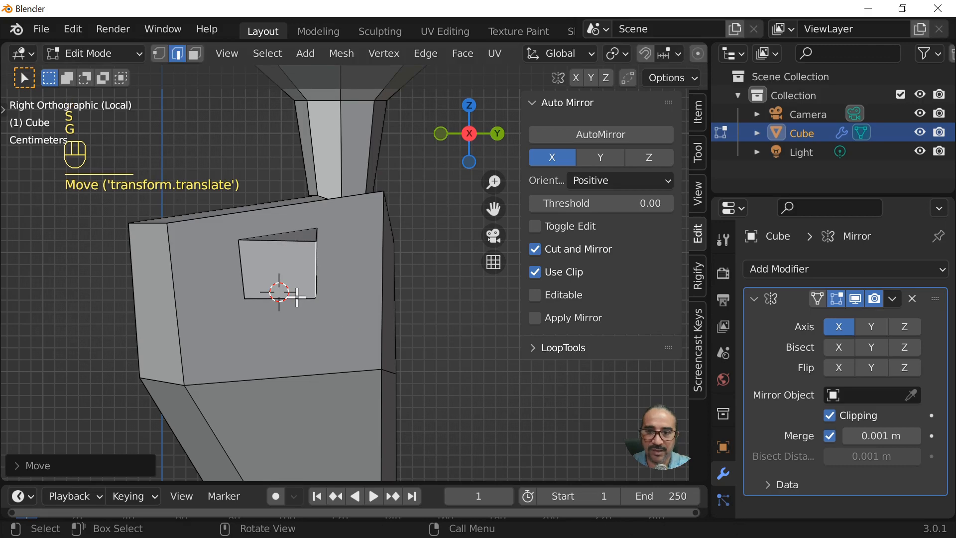
# - Raise the upper edge of the arm's end face and rotate its front edge upright to square the outline
pyautogui.click(279, 260)
pyautogui.press('g')
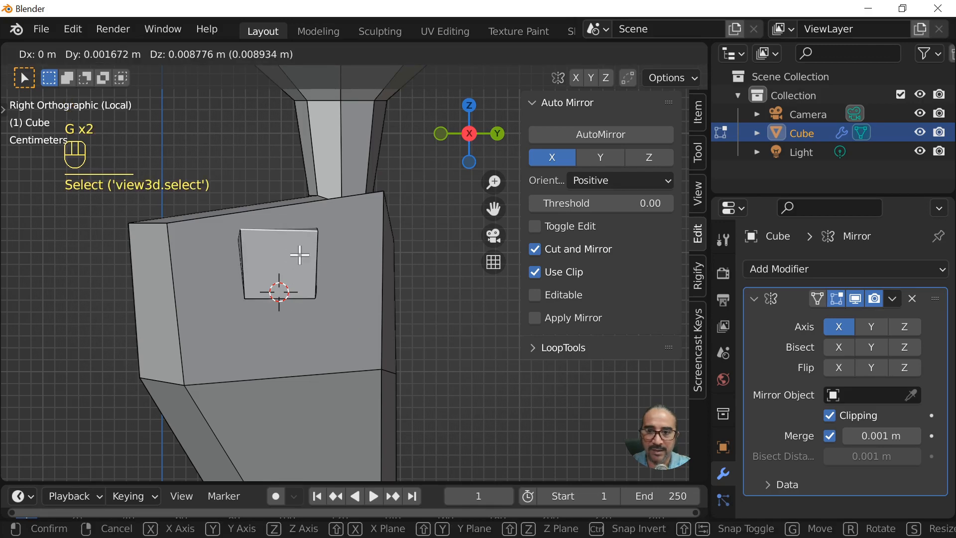
pyautogui.click(299, 254)
pyautogui.click(277, 264)
pyautogui.press('r')
pyautogui.click(353, 306)
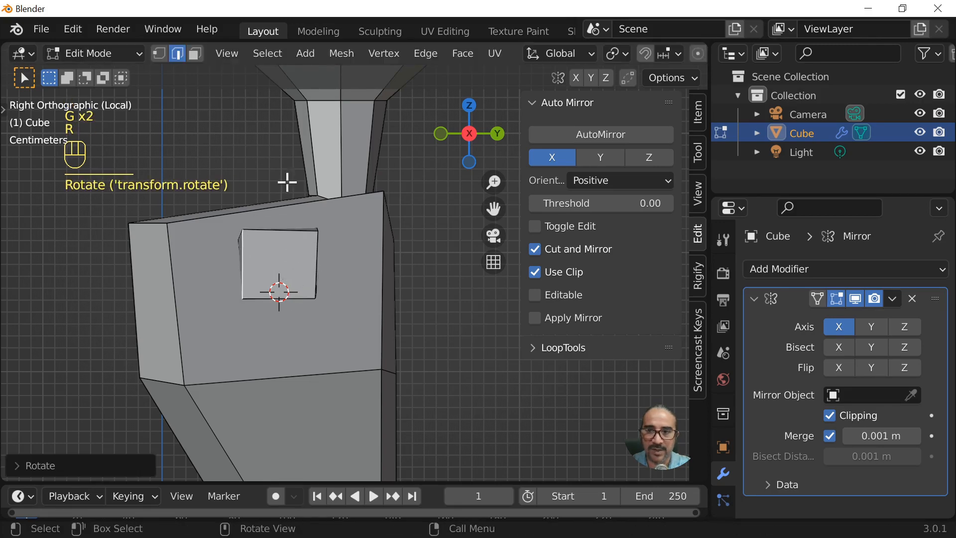
# - Extrude and enlarge the upper arm's end face, and move it outward to flare the start of the elbow
pyautogui.click(193, 54)
pyautogui.click(277, 261)
pyautogui.moveTo(263, 359); pyautogui.dragTo(426, 399, button='middle')
pyautogui.press('KP_1')
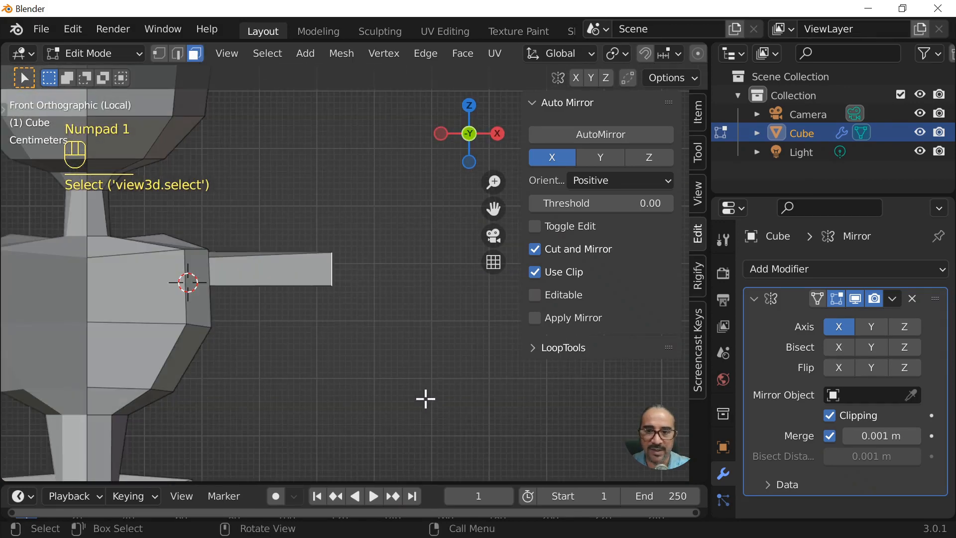
pyautogui.scroll(-2, 426, 398)
pyautogui.press('e')
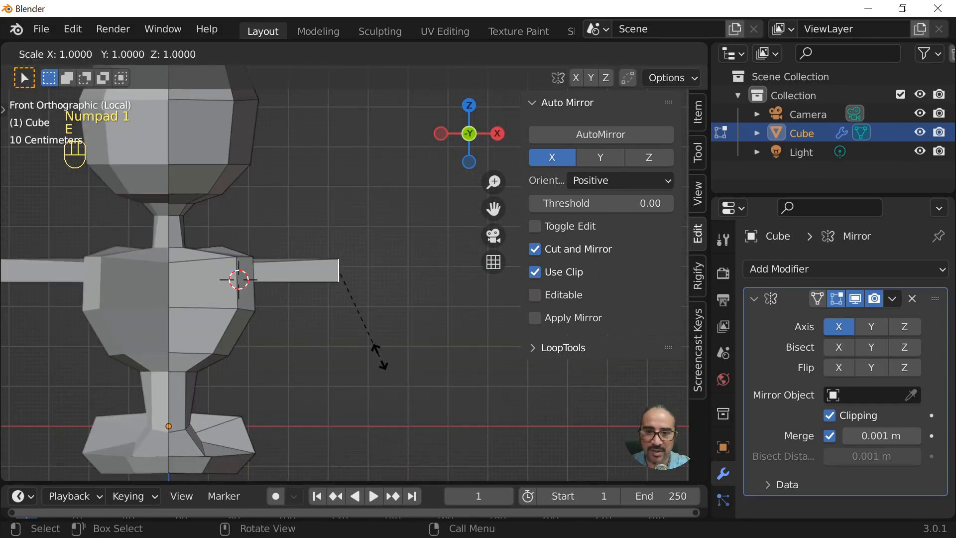
pyautogui.click(438, 391)
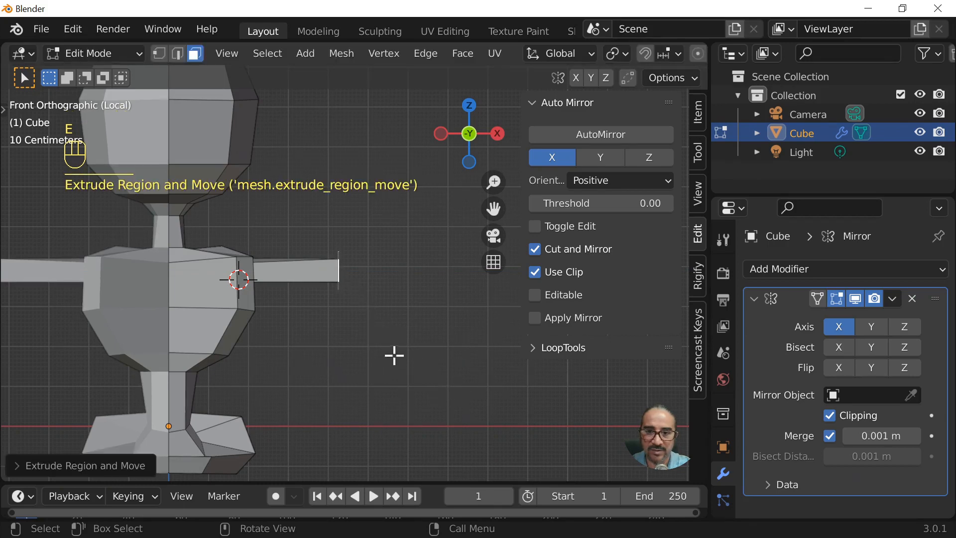
pyautogui.press('g')
pyautogui.click(411, 358)
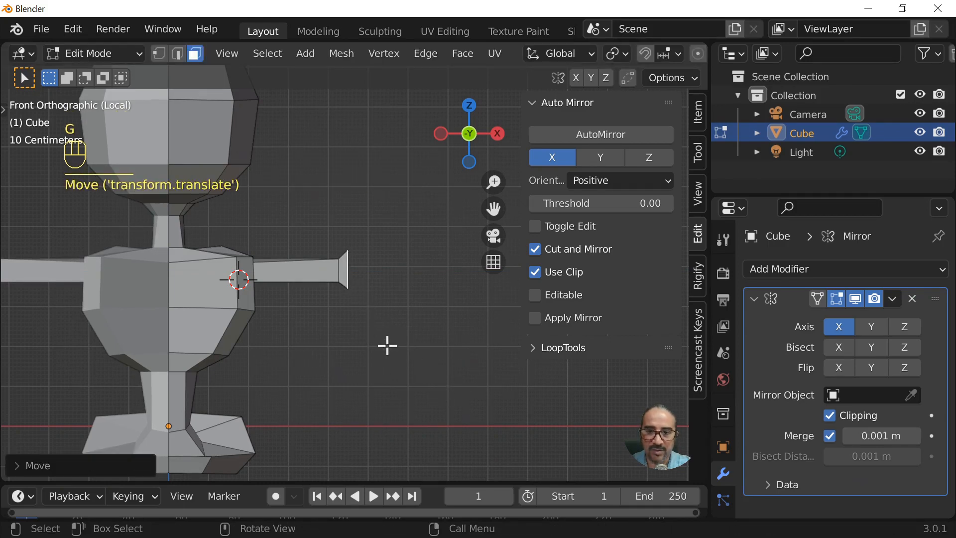
# - Extrude the flared elbow face outward, scale it down, and move it slightly inward to close the elbow shape
pyautogui.press('e')
pyautogui.click(433, 349)
pyautogui.press('s')
pyautogui.click(410, 324)
pyautogui.press('g')
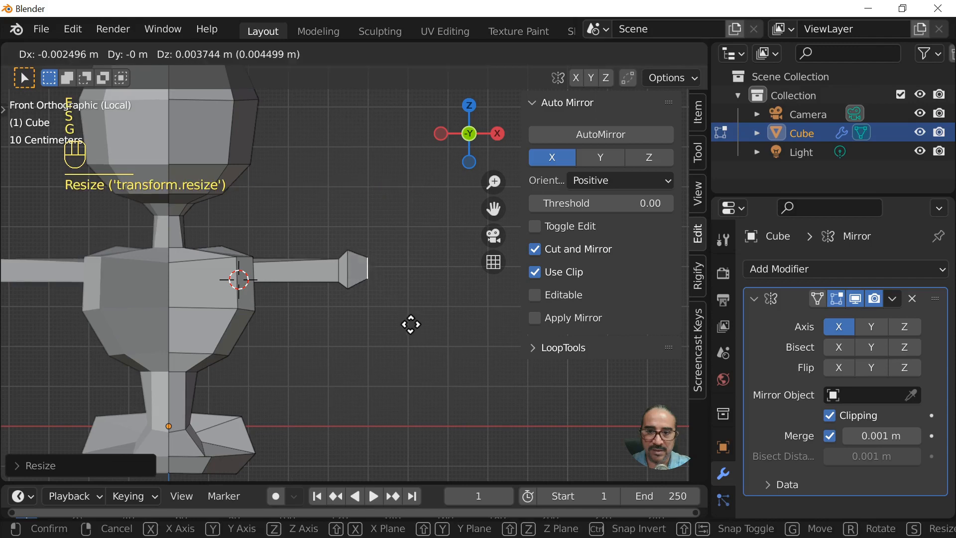
pyautogui.click(408, 327)
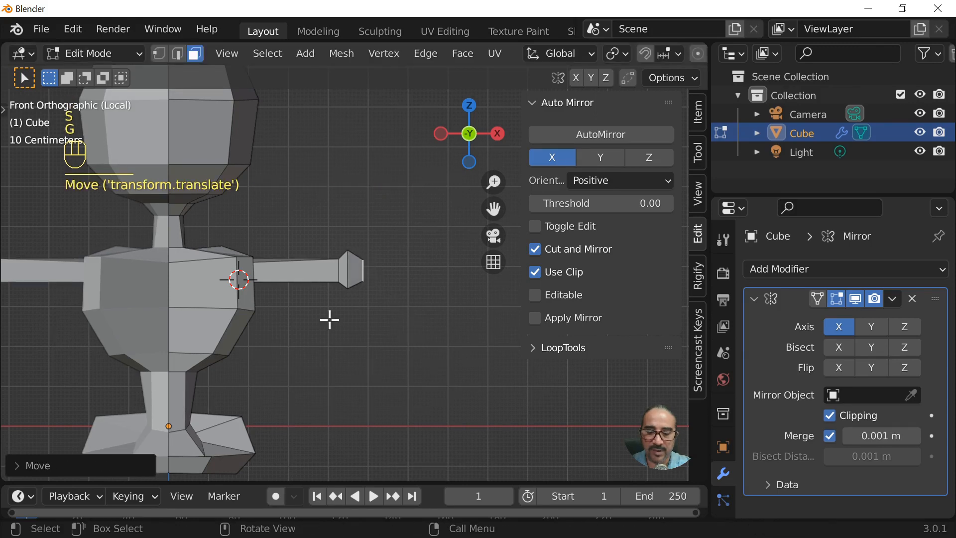
# - Extrude the elbow's outer face outward to form the forearm
pyautogui.press('e')
pyautogui.click(430, 353)
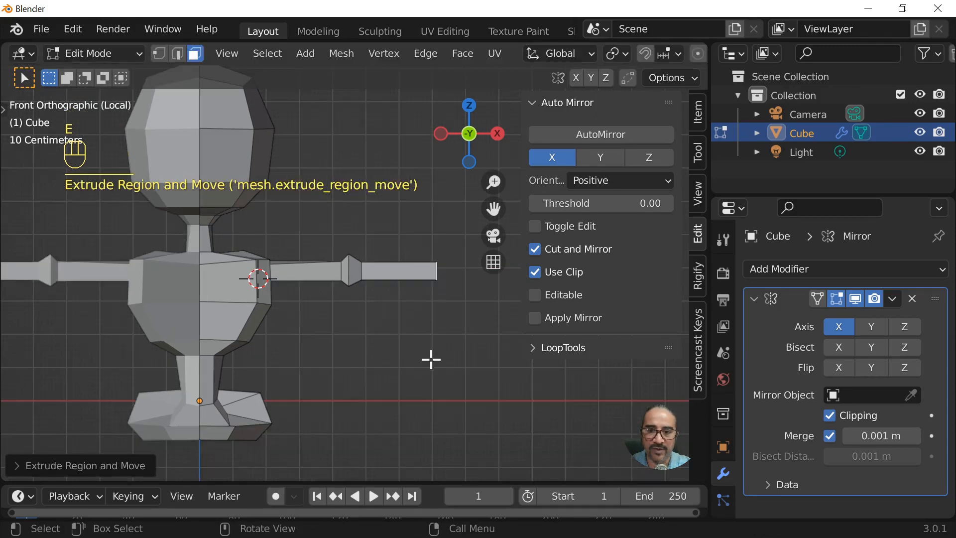
pyautogui.scroll(-3, 434, 362)
pyautogui.scroll(3, 437, 364)
# - Extrude the forearm's end face a short distance and scale it down along Z to start the hand
pyautogui.moveTo(437, 365); pyautogui.dragTo(367, 393, button='middle')
pyautogui.press('e')
pyautogui.click(388, 411)
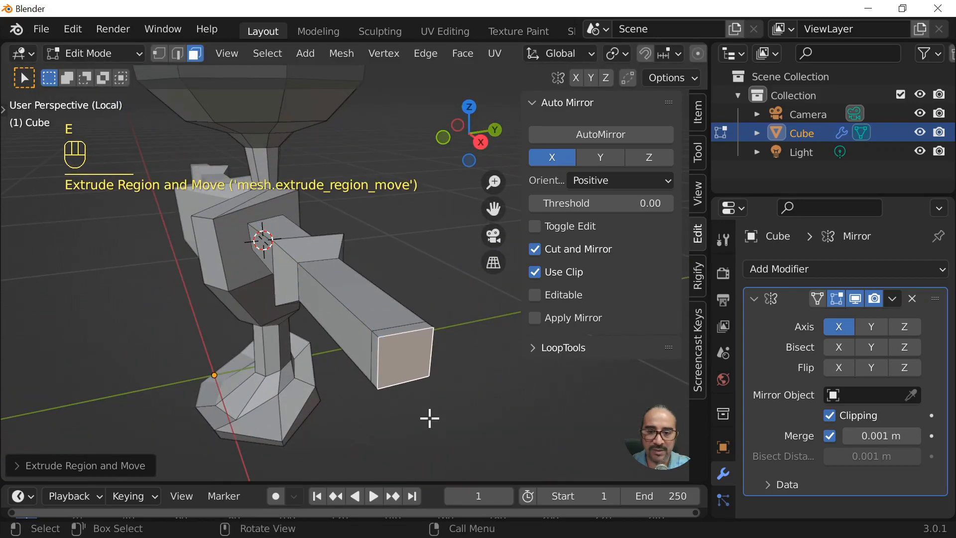
pyautogui.press('s')
pyautogui.press('z')
pyautogui.click(431, 380)
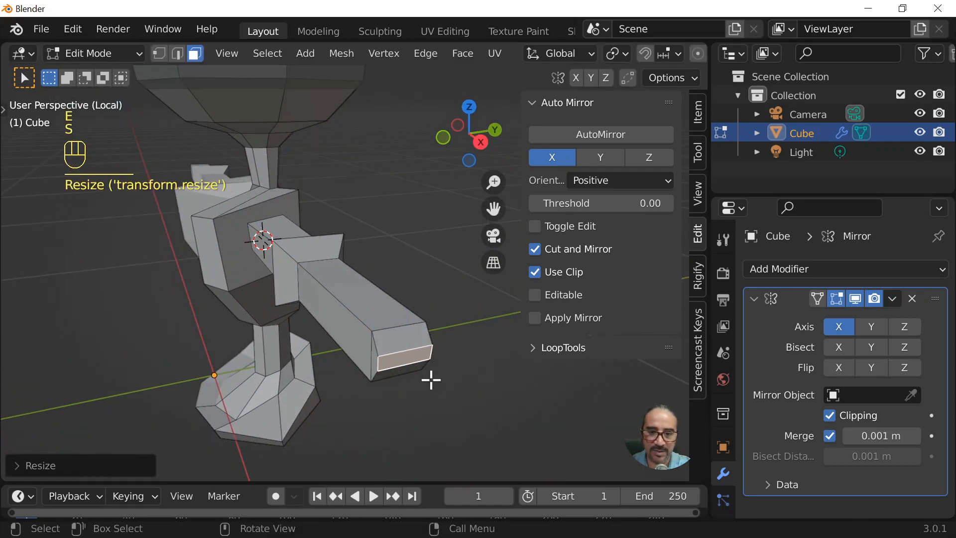
# - Scale the thinned end face along X, and widen it along Y by a factor of about 2
pyautogui.press('s')
pyautogui.press('x')
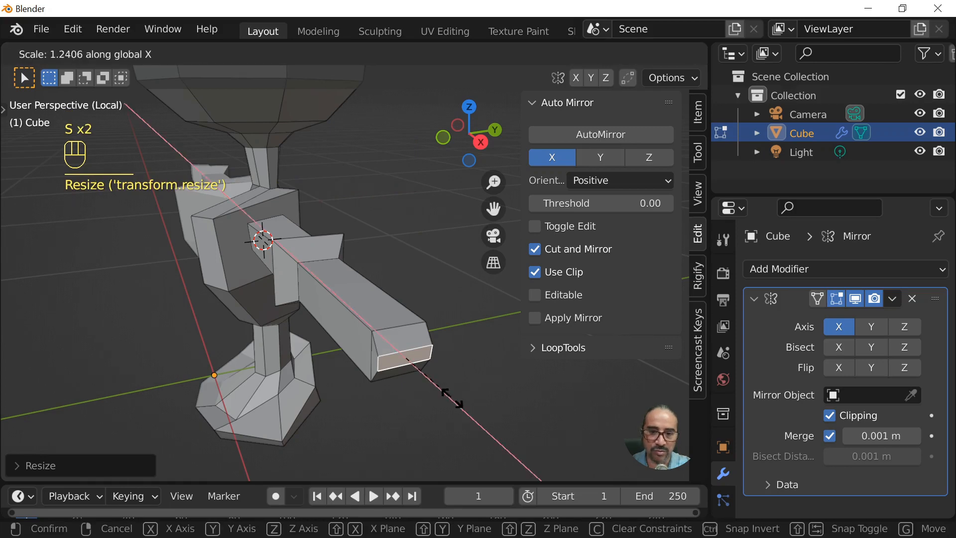
pyautogui.click(440, 388)
pyautogui.scroll(-3, 440, 390)
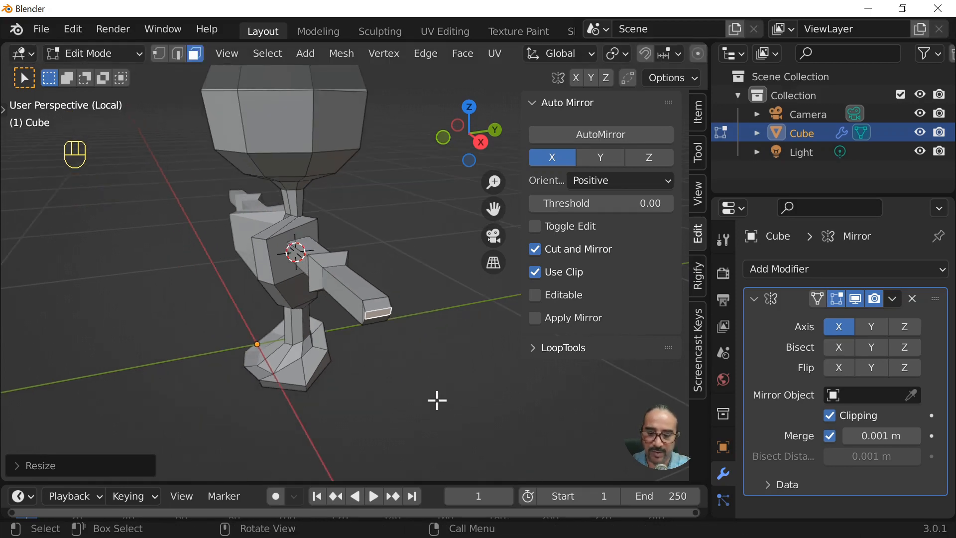
pyautogui.press('s')
pyautogui.press('y')
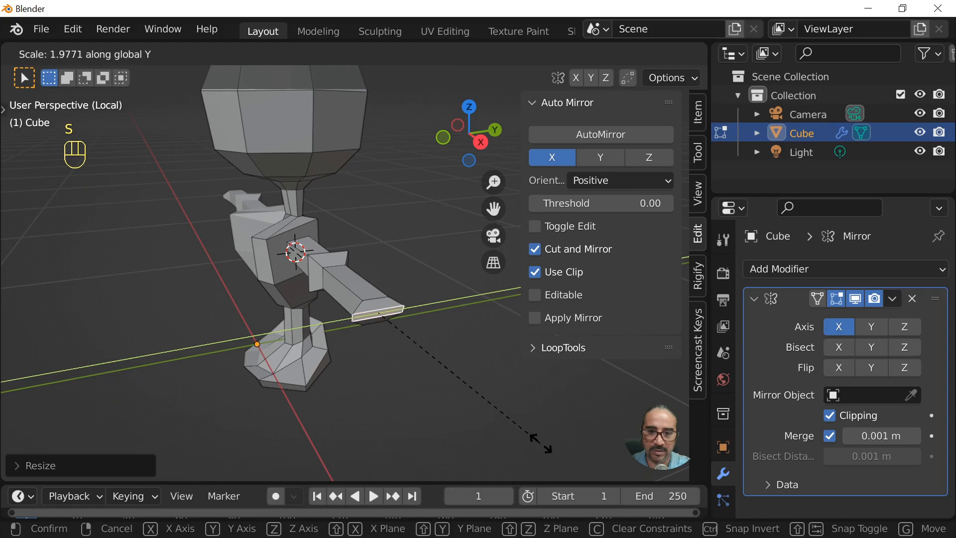
pyautogui.click(540, 442)
pyautogui.moveTo(456, 393); pyautogui.dragTo(540, 407, button='middle')
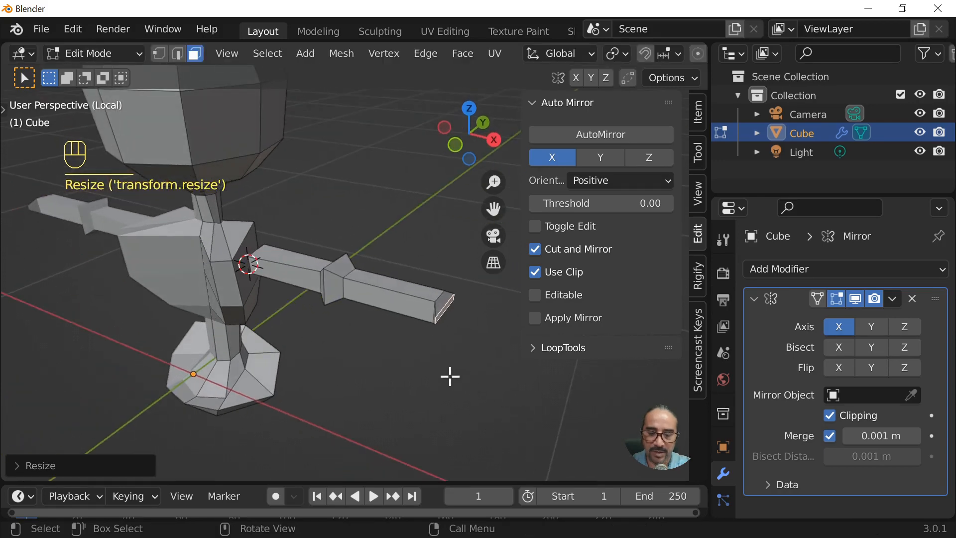
# - Move the hand's end face outward along X to lengthen the hand
pyautogui.press('g')
pyautogui.press('x')
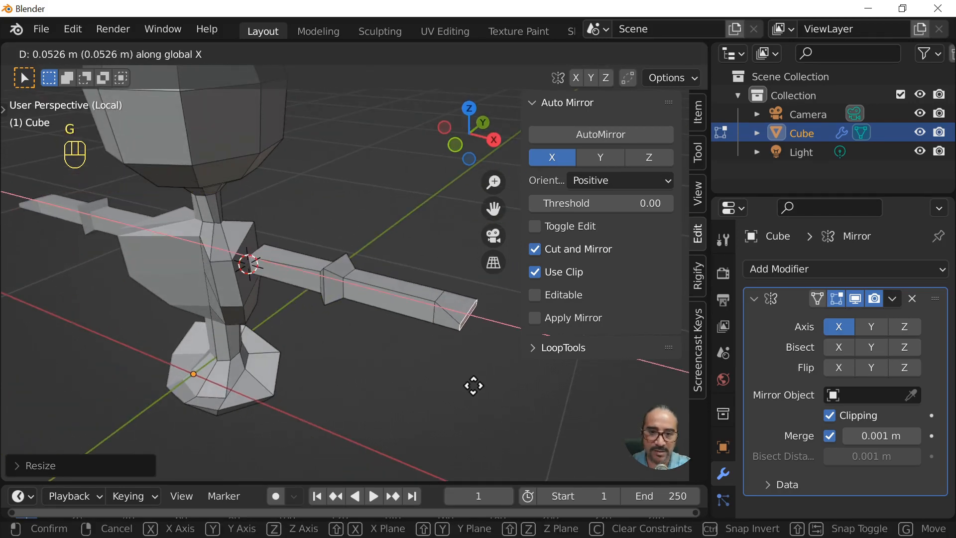
pyautogui.click(521, 407)
# - Add a loop cut across the hand and slide it close to the wrist
pyautogui.moveTo(519, 405); pyautogui.dragTo(297, 339, button='middle')
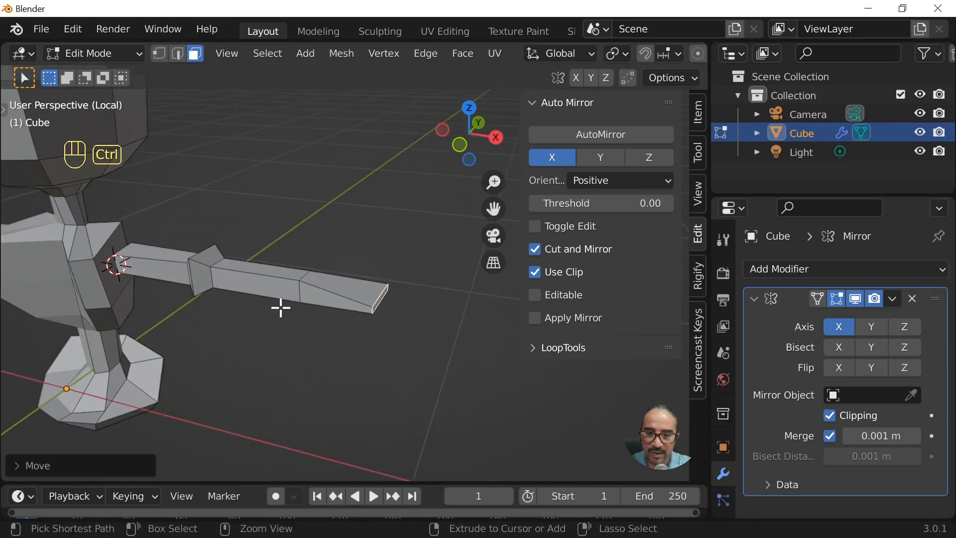
pyautogui.hotkey('ctrl', 'r')
pyautogui.click(329, 295)
pyautogui.click(319, 295)
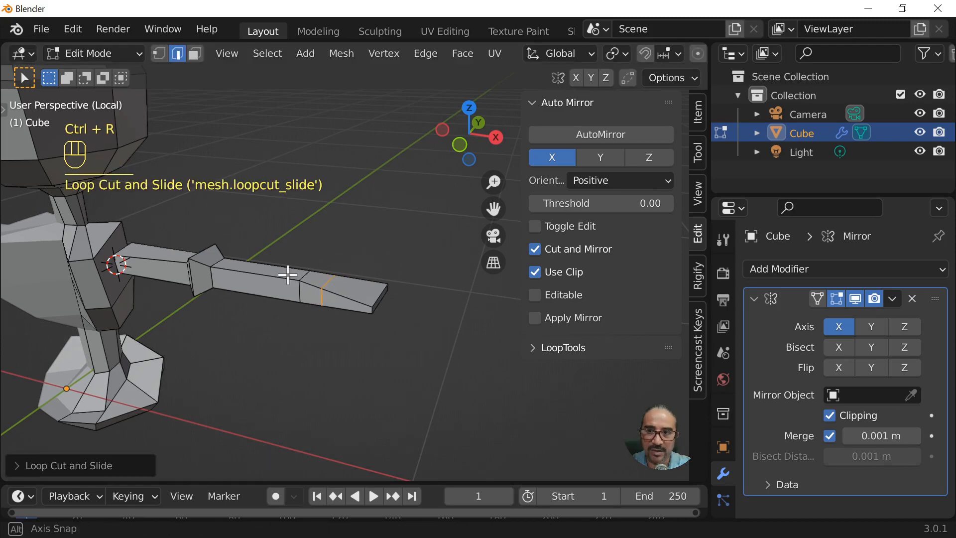
# - Extrude the small side face between the wrist and the new loop outward by about 0.03 m to start the thumb
pyautogui.moveTo(285, 274); pyautogui.dragTo(308, 241, button='middle')
pyautogui.moveTo(299, 277)
pyautogui.mouseDown(button='middle')
pyautogui.moveTo(345, 329)
pyautogui.moveTo(309, 283)
pyautogui.mouseUp(button='middle')
pyautogui.click(310, 285)
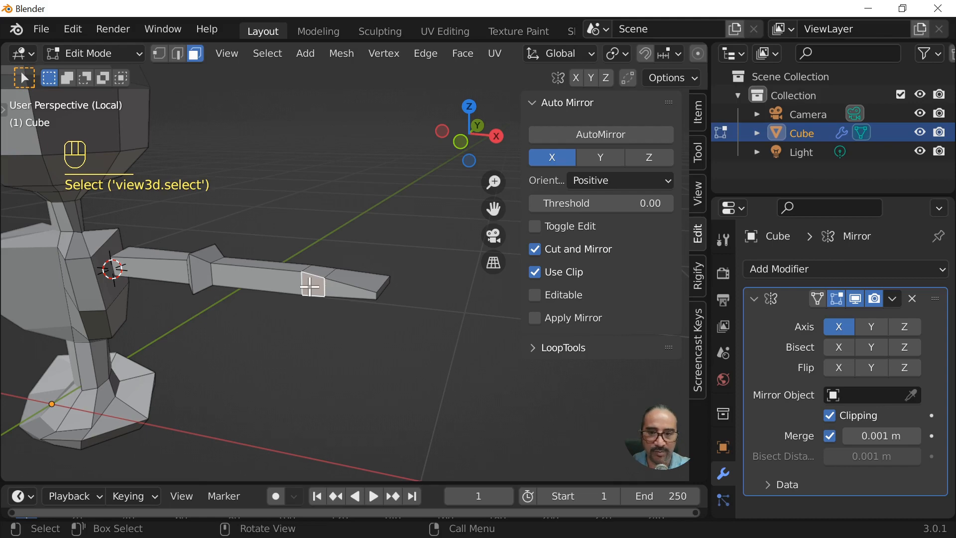
pyautogui.press('KP_Decimal')
pyautogui.scroll(-3, 331, 288)
pyautogui.moveTo(331, 288); pyautogui.dragTo(373, 371, button='middle')
pyautogui.press('e')
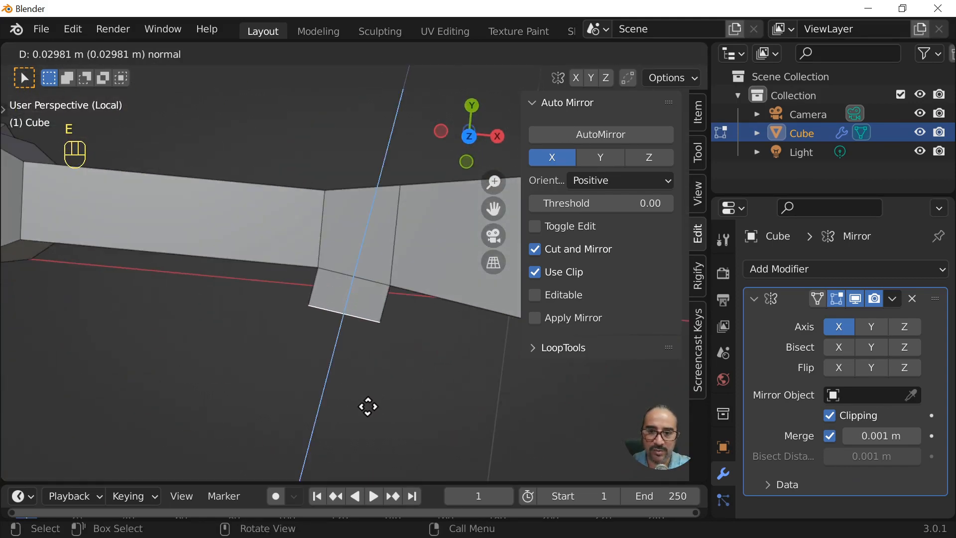
pyautogui.click(368, 406)
# - Rotate the thumb's end face in top view so it slants toward the fingertips
pyautogui.press('KP_7')
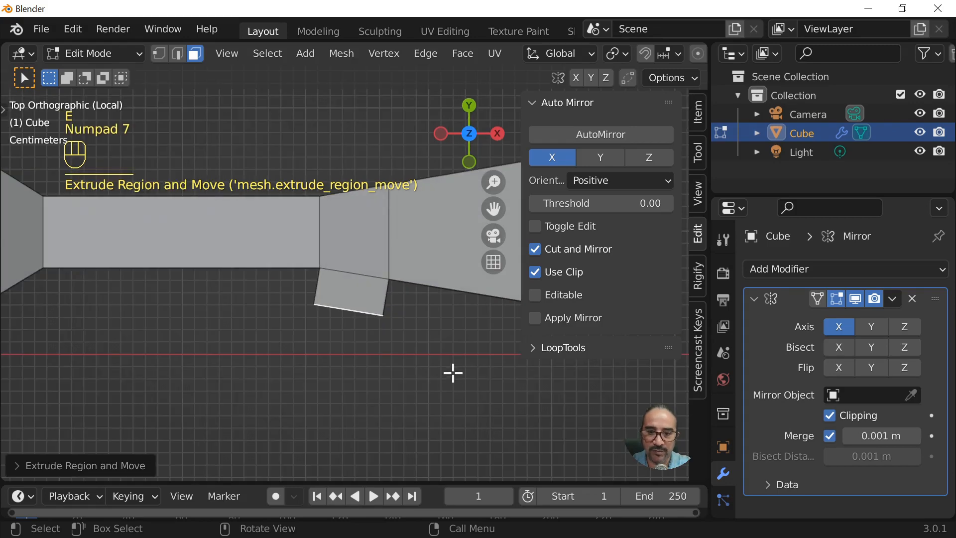
pyautogui.press('r')
pyautogui.click(431, 429)
# - Hide the sidebar and viewport gizmos, and extrude the thumb's fingertip-facing side face to form the next thumb segment
pyautogui.moveTo(442, 314); pyautogui.dragTo(375, 294, button='middle')
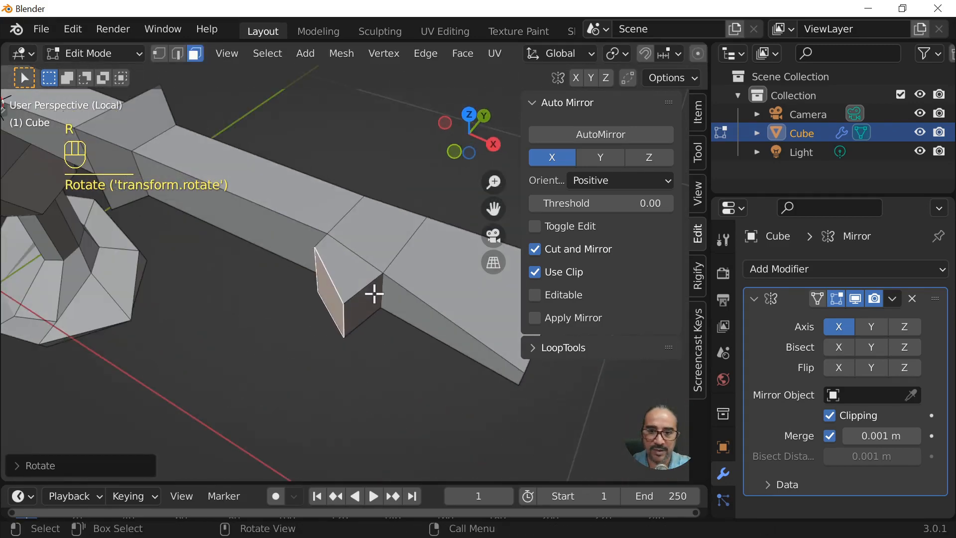
pyautogui.click(362, 310)
pyautogui.press('KP_7')
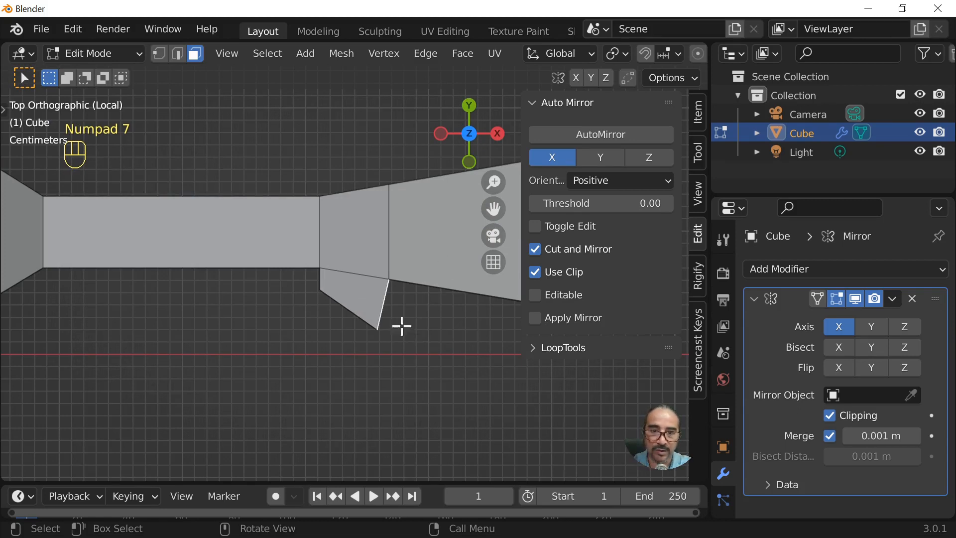
pyautogui.press('n')
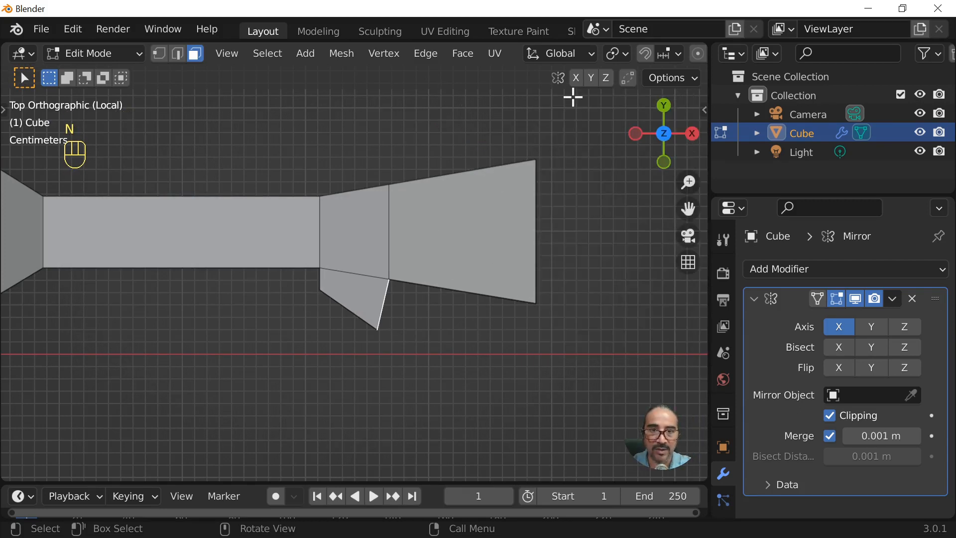
pyautogui.scroll(-5, 497, 54)
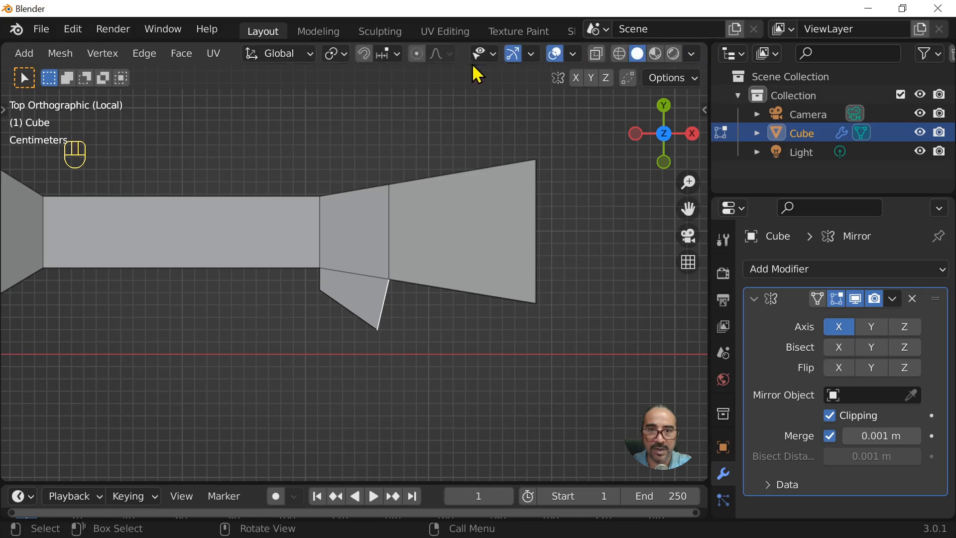
pyautogui.click(512, 53)
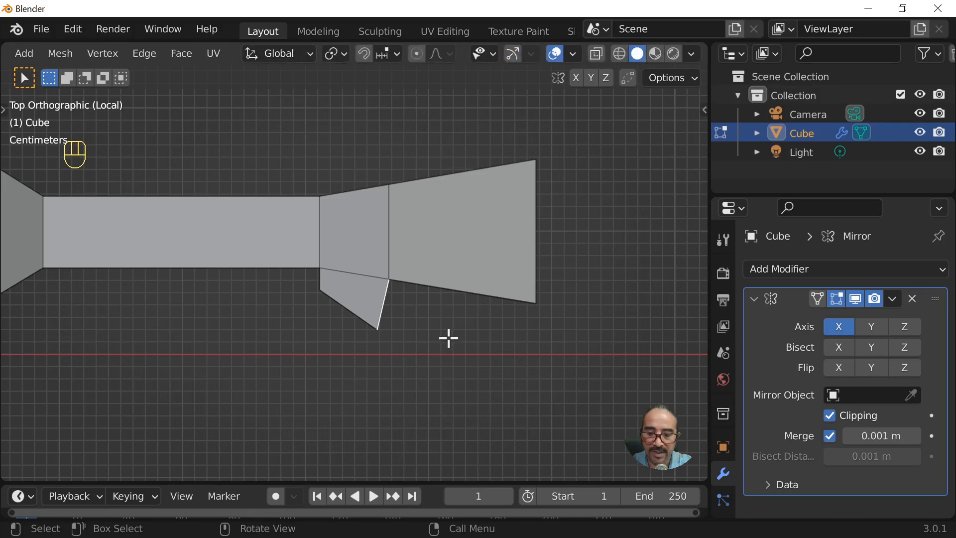
pyautogui.press('e')
pyautogui.click(551, 388)
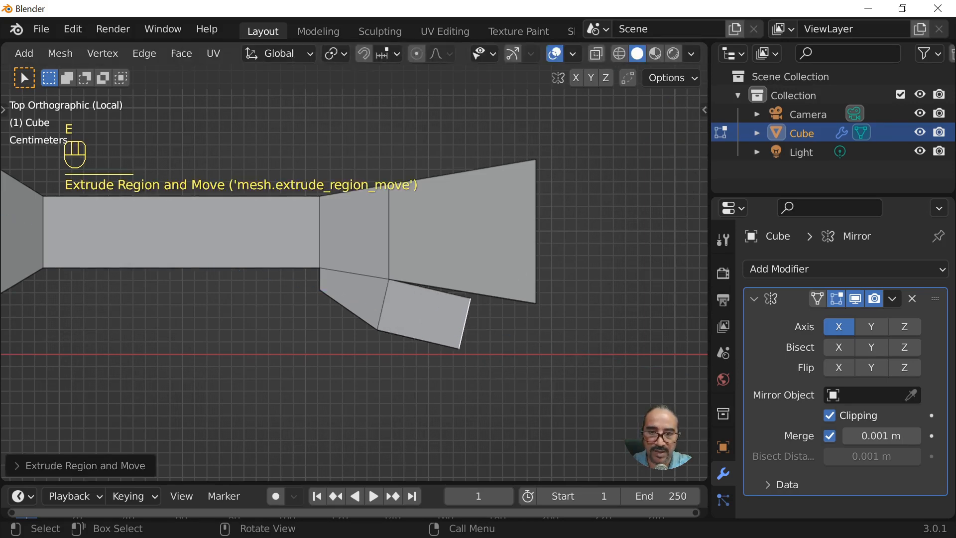
# - Shrink the thumb's tip face, shift it slightly away from the hand, and flatten it along Z
pyautogui.press('s')
pyautogui.click(500, 366)
pyautogui.press('g')
pyautogui.click(504, 369)
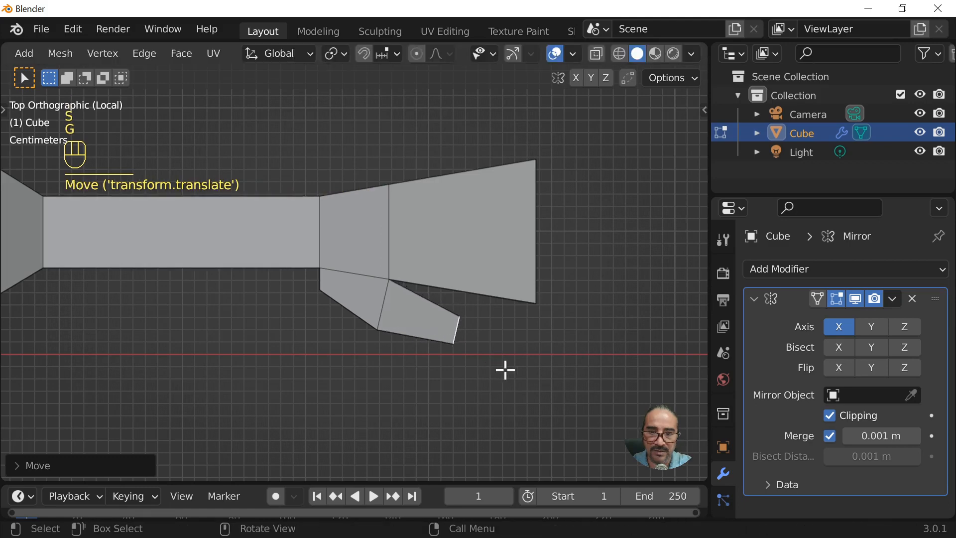
pyautogui.moveTo(504, 369); pyautogui.dragTo(491, 392, button='middle')
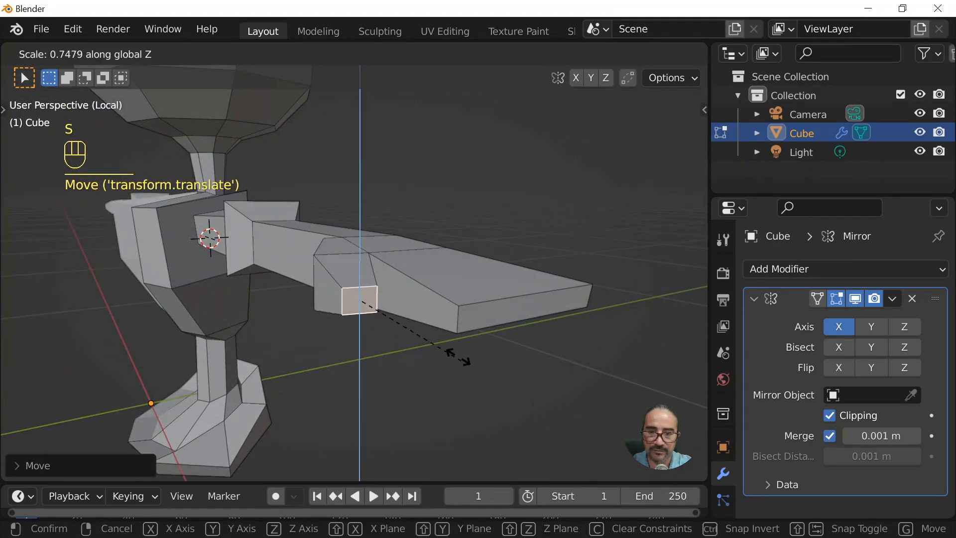
pyautogui.click(384, 326)
# - Rotate and move the forearm's upper face in front view until the forearm narrows toward the elbow
pyautogui.moveTo(384, 327); pyautogui.dragTo(461, 312, button='middle')
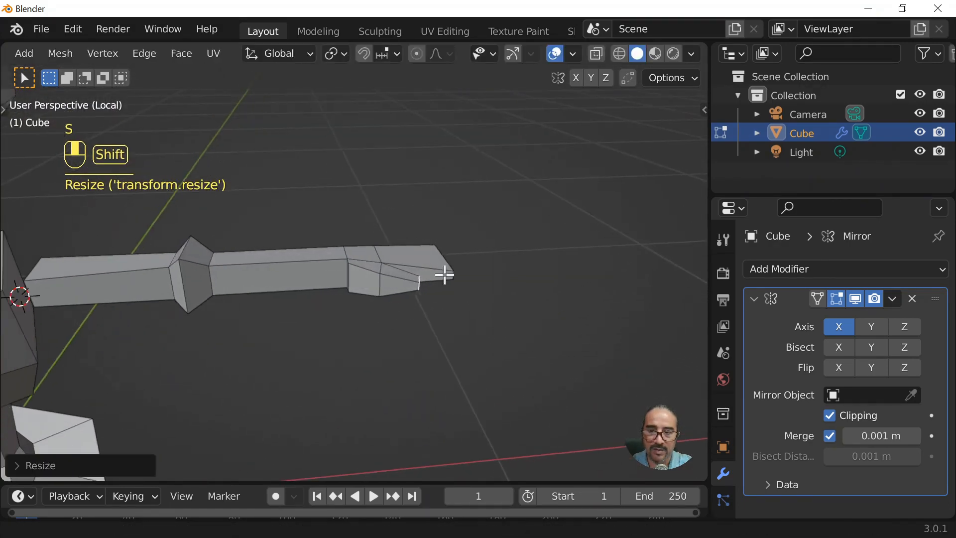
pyautogui.keyDown('shift'); pyautogui.moveTo(444, 273); pyautogui.dragTo(585, 242, button='middle'); pyautogui.keyUp('shift')
pyautogui.click(398, 223)
pyautogui.moveTo(405, 257); pyautogui.dragTo(376, 225, button='middle')
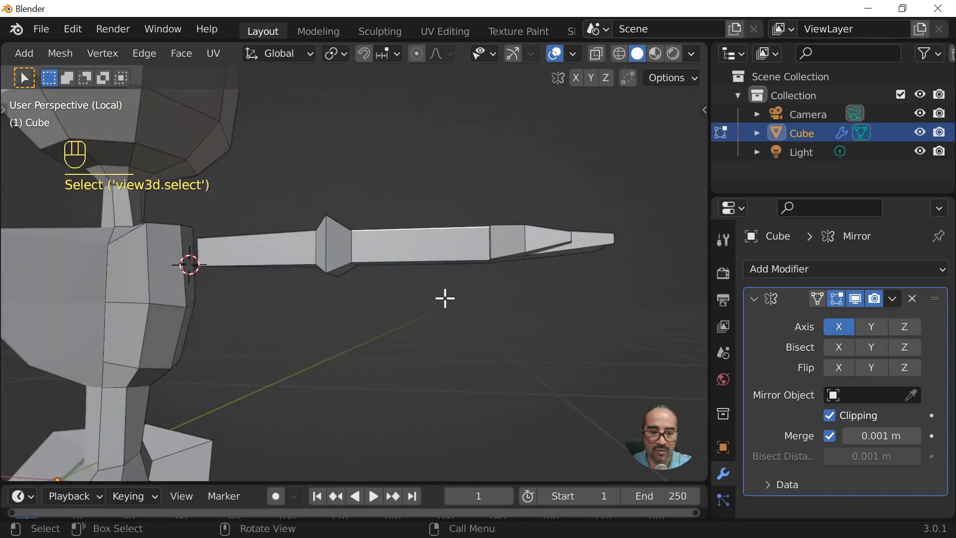
pyautogui.press('KP_1')
pyautogui.press('r')
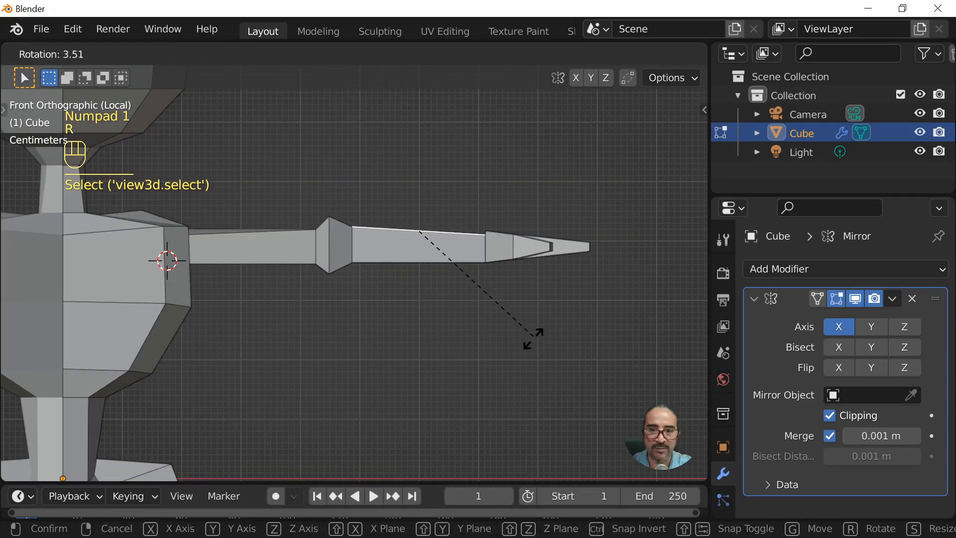
pyautogui.click(531, 345)
pyautogui.press('g')
pyautogui.click(529, 329)
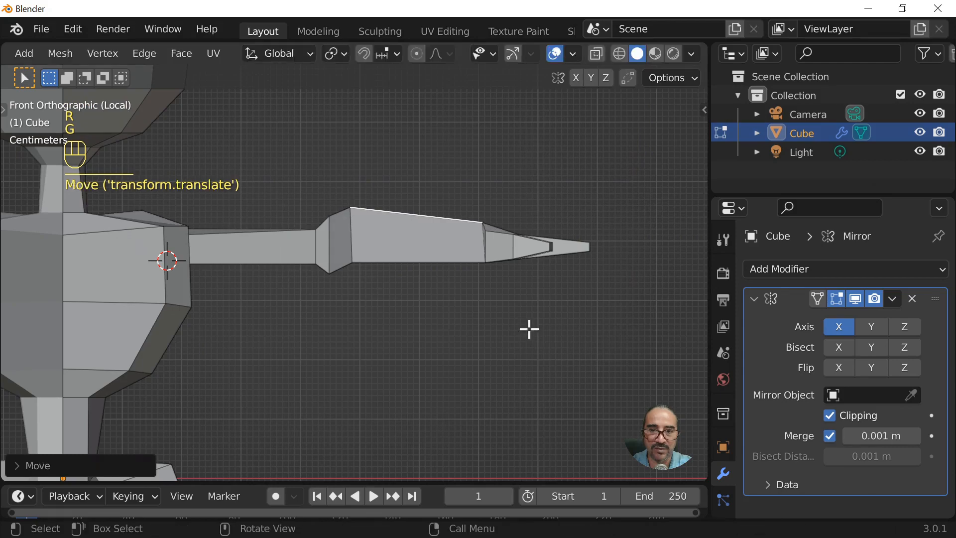
pyautogui.press('r')
pyautogui.click(531, 326)
pyautogui.press('g')
pyautogui.click(533, 330)
pyautogui.press('r')
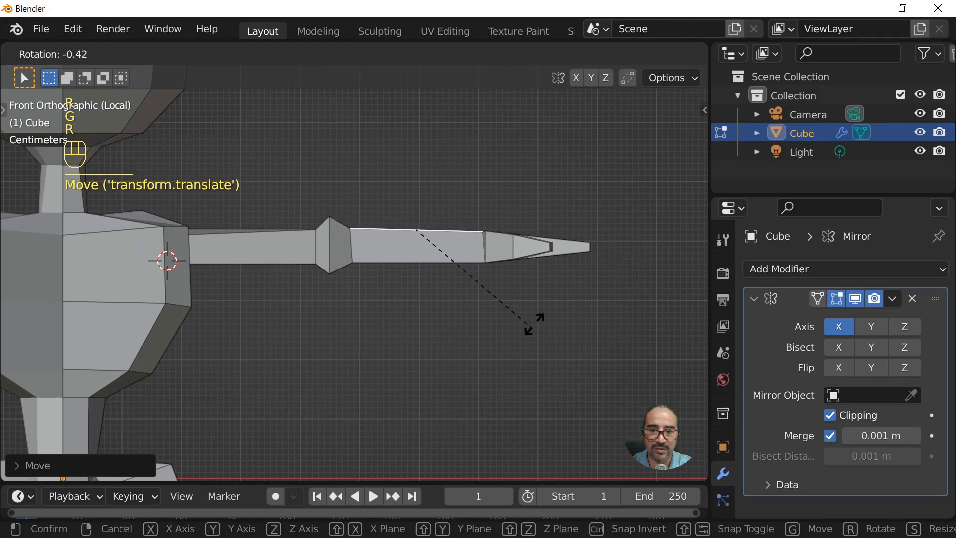
pyautogui.click(534, 310)
pyautogui.press('g')
pyautogui.click(533, 310)
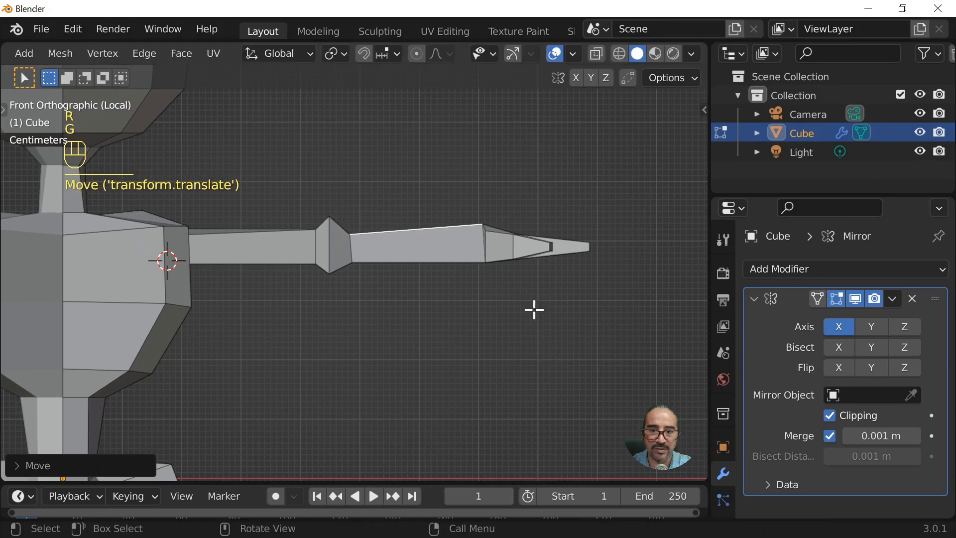
pyautogui.moveTo(533, 309); pyautogui.dragTo(471, 389, button='middle')
pyautogui.scroll(3, 471, 389)
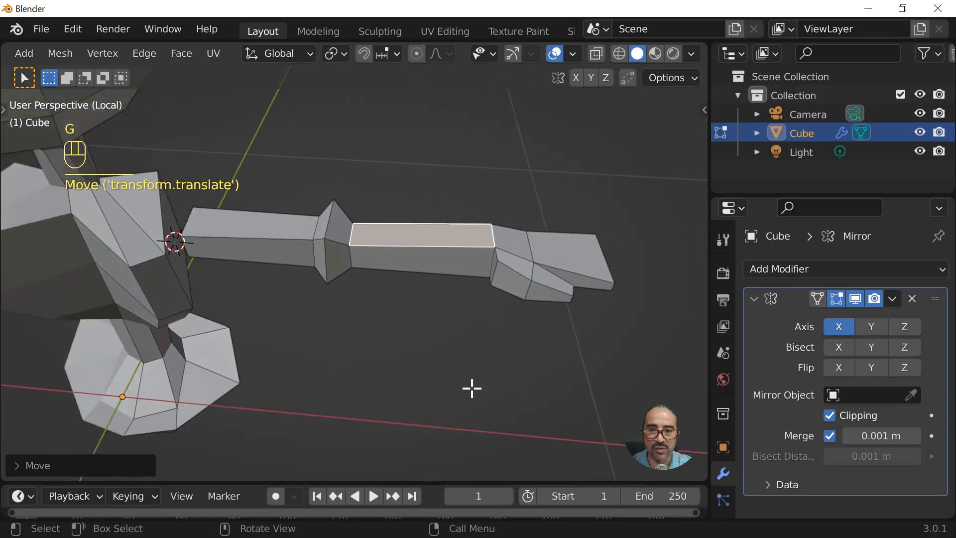
# - Duplicate the face on the underside of the lowest body part in place, and delete the duplicated face
pyautogui.scroll(-7, 424, 342)
pyautogui.moveTo(425, 341); pyautogui.dragTo(451, 214, button='middle')
pyautogui.keyDown('shift'); pyautogui.moveTo(329, 390); pyautogui.dragTo(491, 268, button='middle'); pyautogui.keyUp('shift')
pyautogui.scroll(4, 516, 337)
pyautogui.scroll(-3, 603, 268)
pyautogui.moveTo(602, 268); pyautogui.dragTo(458, 217, button='middle')
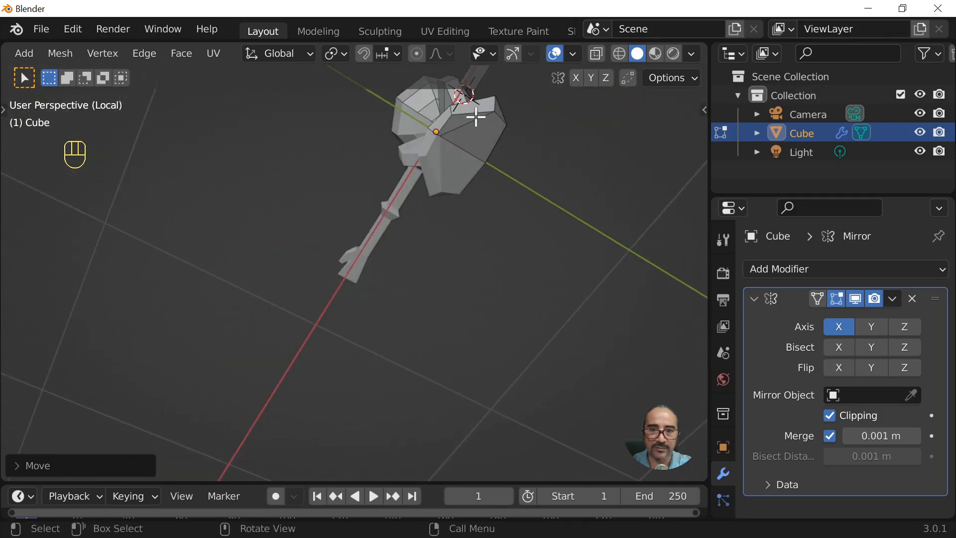
pyautogui.keyDown('shift'); pyautogui.click(492, 119); pyautogui.keyUp('shift')
pyautogui.hotkey('shift', 'd')
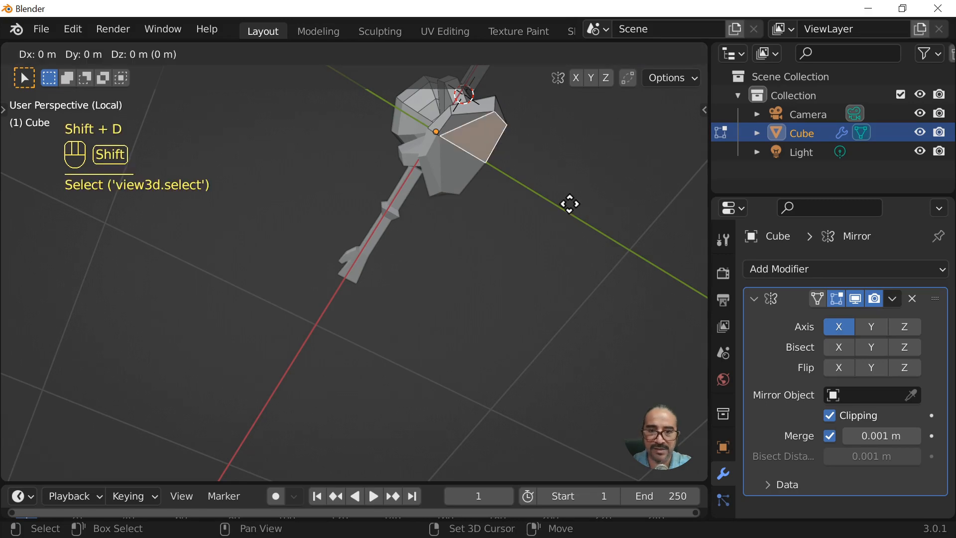
pyautogui.rightClick(578, 220)
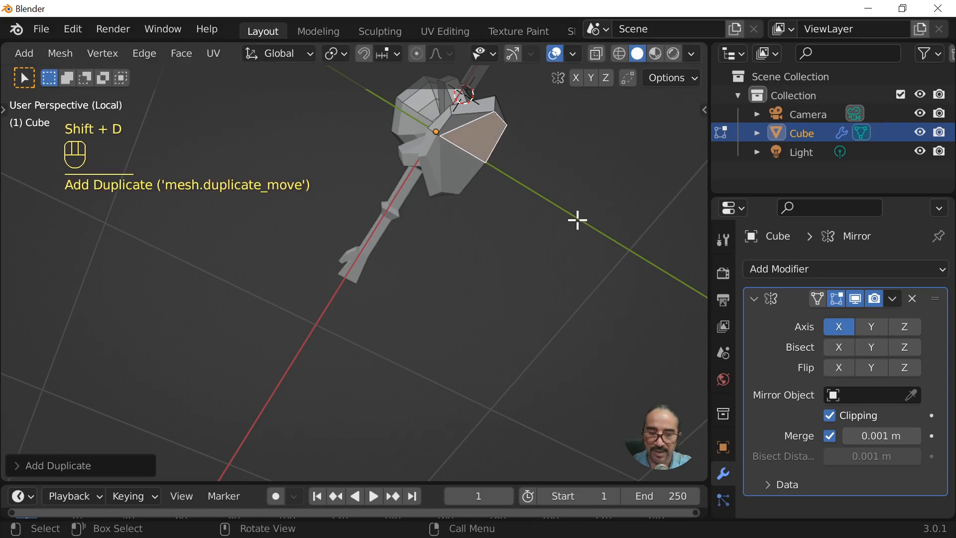
pyautogui.press('x')
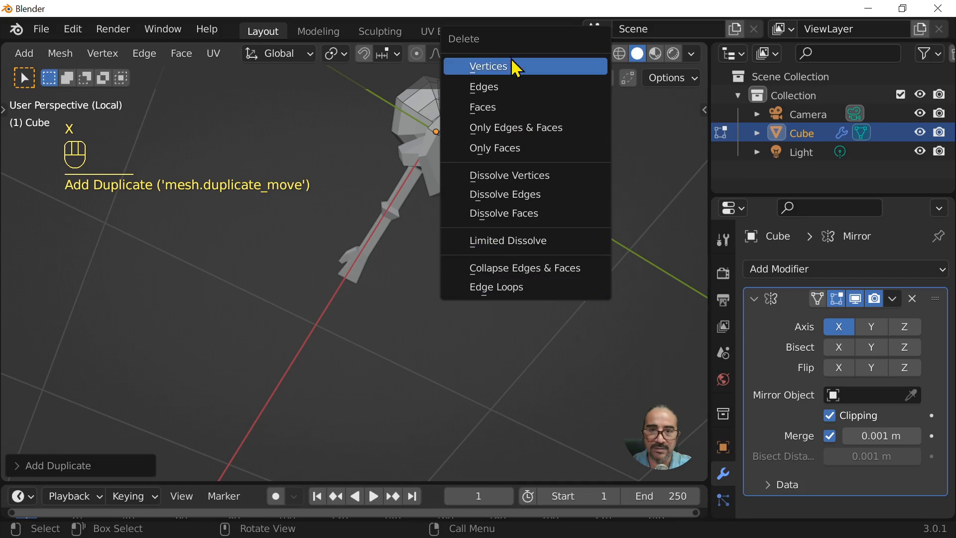
pyautogui.click(499, 108)
# - Snap the 3D cursor to the face on the underside of the lowest body part
pyautogui.click(483, 118)
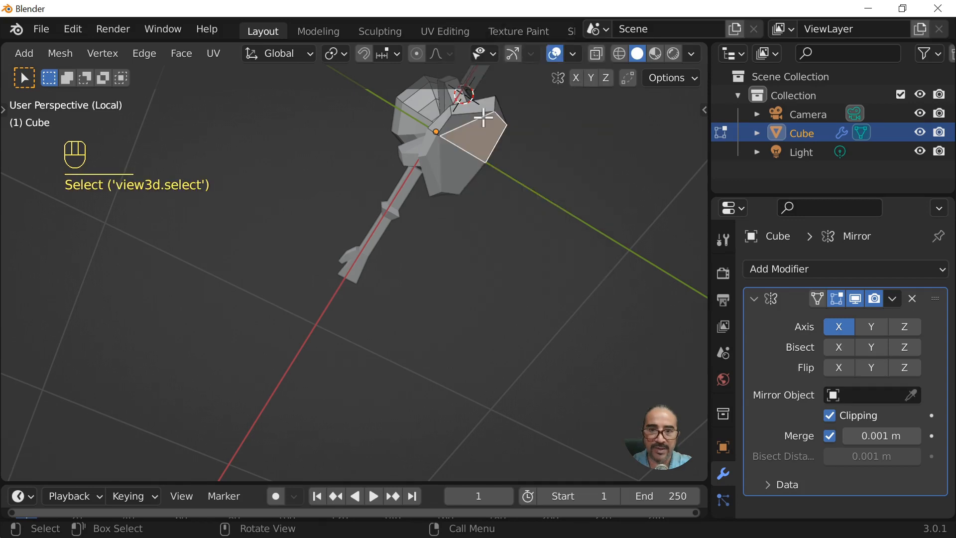
pyautogui.hotkey('shift', 's')
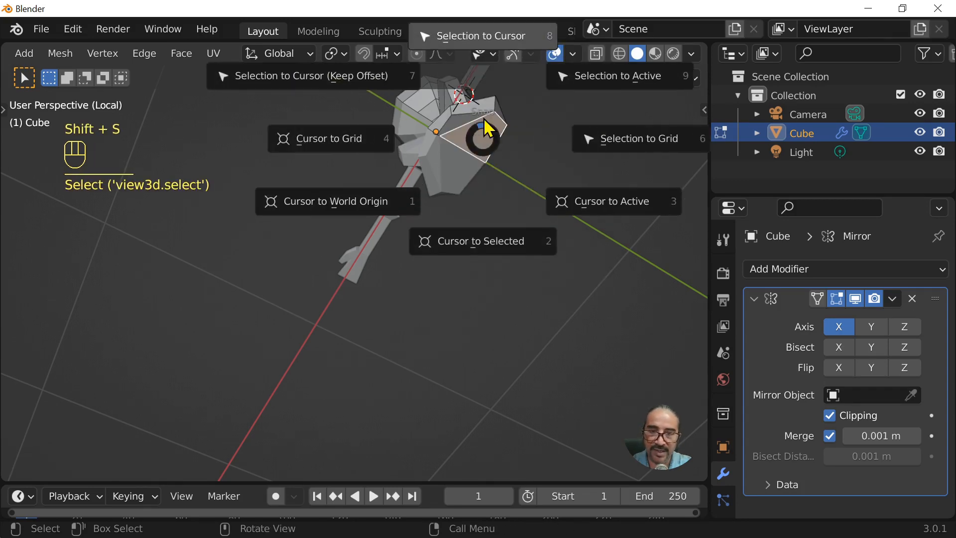
pyautogui.click(504, 243)
pyautogui.press('KP_Decimal')
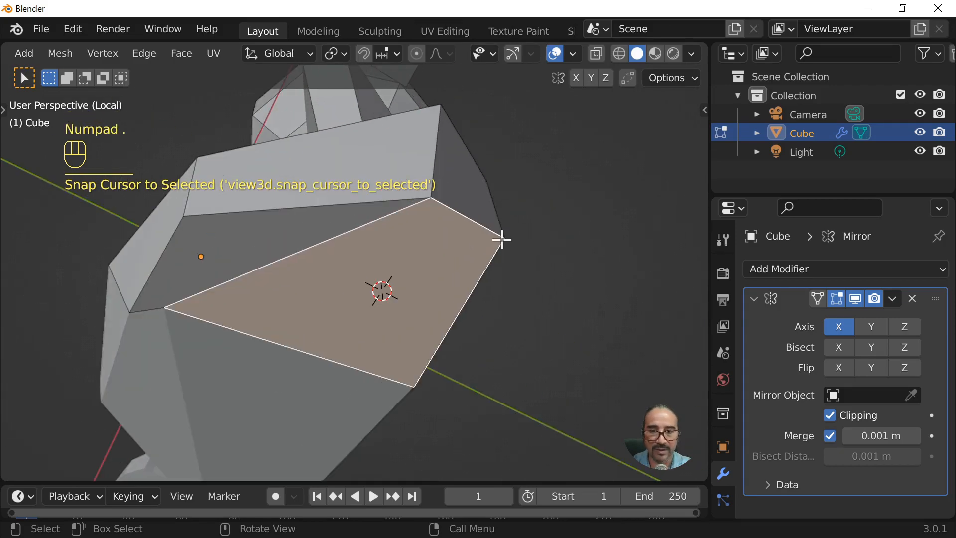
# - Disable Clipping and Merge in the Mirror modifier, and widen the properties area
pyautogui.moveTo(502, 239); pyautogui.dragTo(312, 308, button='middle')
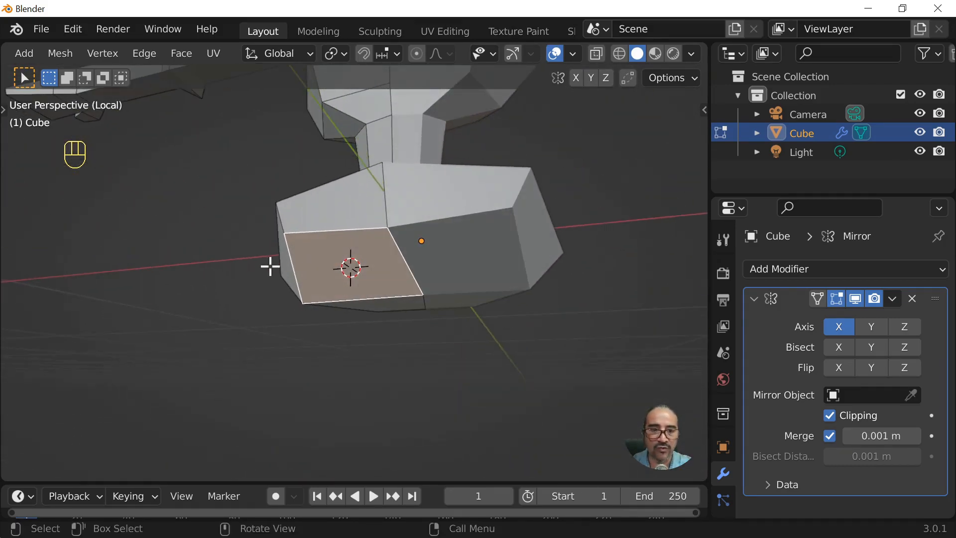
pyautogui.moveTo(270, 266); pyautogui.dragTo(366, 275, button='middle')
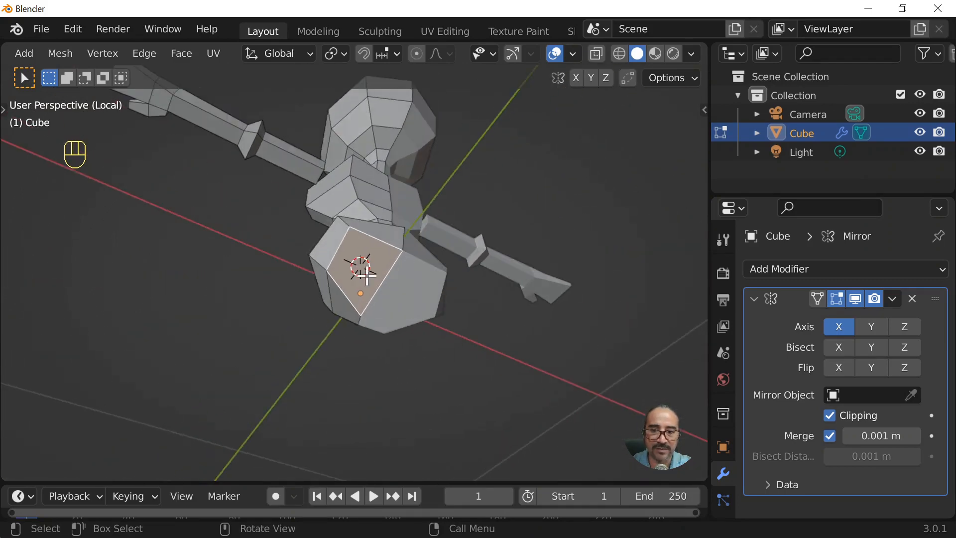
pyautogui.scroll(4, 442, 258)
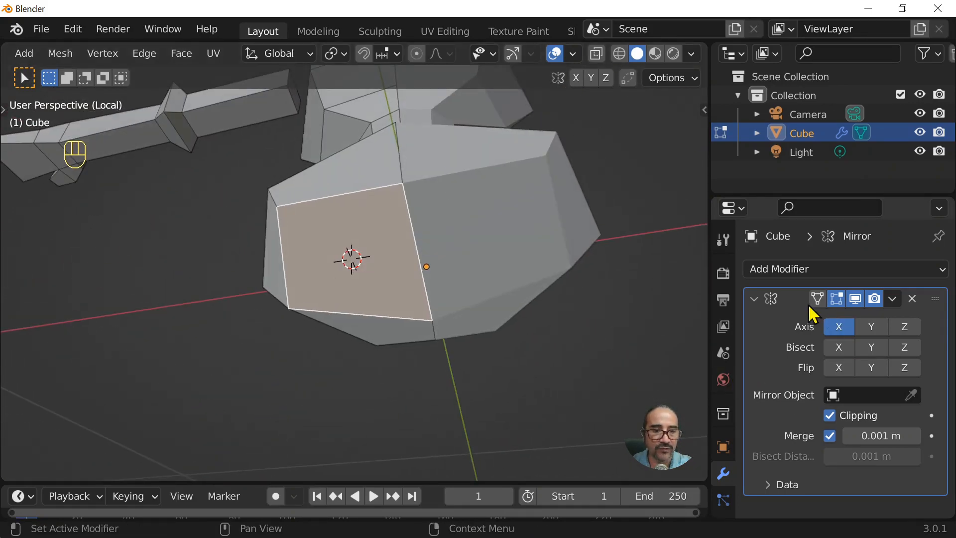
pyautogui.moveTo(830, 415); pyautogui.dragTo(830, 436)
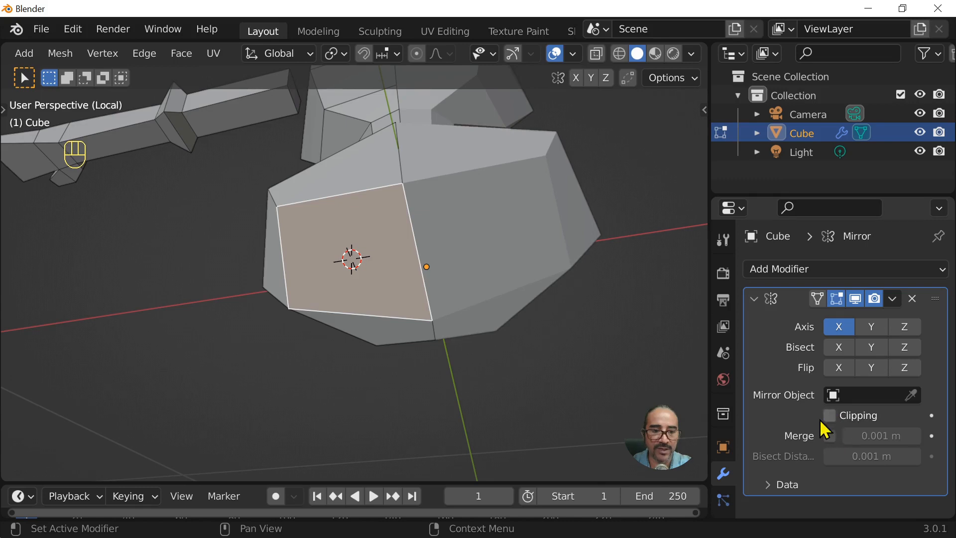
pyautogui.moveTo(707, 352); pyautogui.dragTo(639, 352)
# - Duplicate the selected underside face, leaving the copy in its original position
pyautogui.moveTo(417, 236); pyautogui.dragTo(435, 310, button='middle')
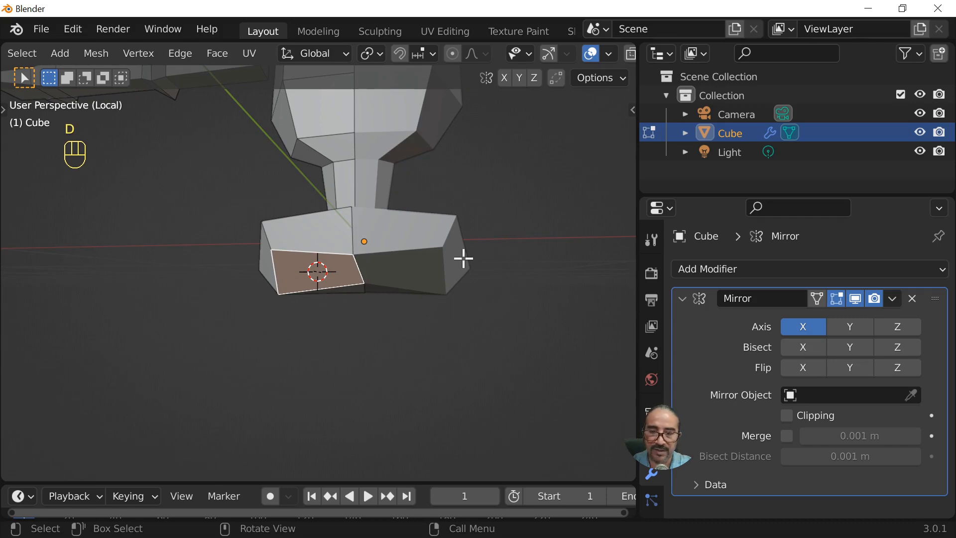
pyautogui.hotkey('shift', 'd')
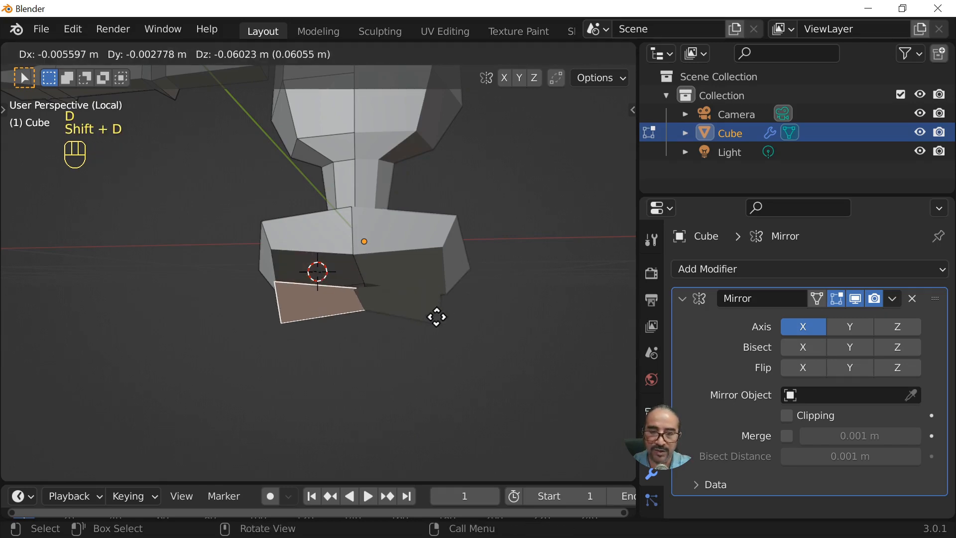
pyautogui.rightClick(413, 295)
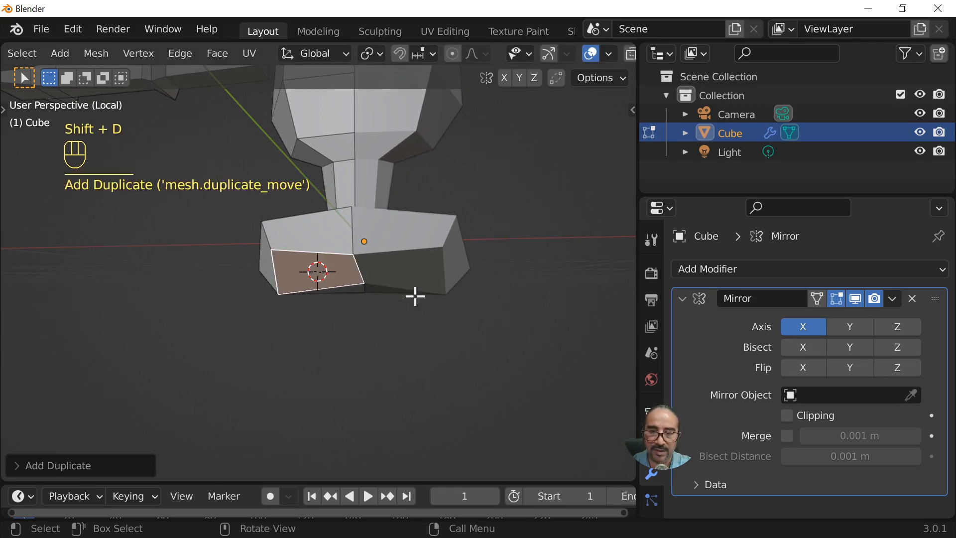
# - Scale down the duplicated underside face and move it down along Z, just below the pelvis
pyautogui.press('s')
pyautogui.click(394, 288)
pyautogui.press('g')
pyautogui.press('z')
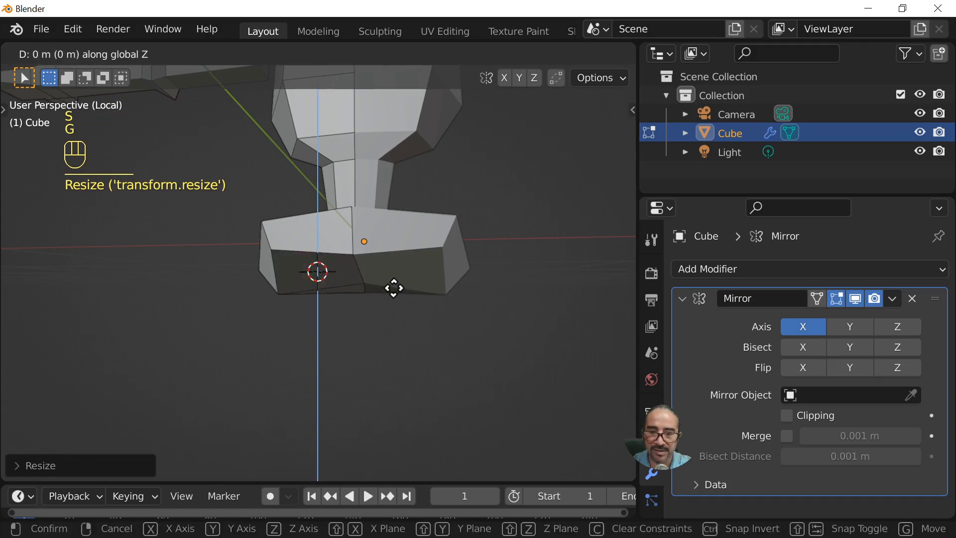
pyautogui.click(375, 305)
# - Flatten the duplicated face horizontally by scaling it to 0 along Z
pyautogui.moveTo(375, 305); pyautogui.dragTo(448, 362, button='middle')
pyautogui.press('s')
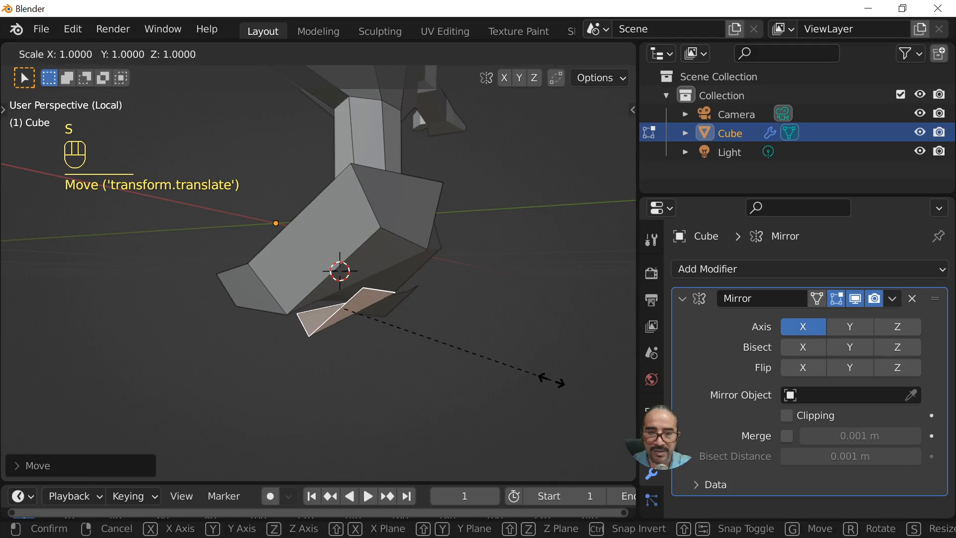
pyautogui.press('z')
pyautogui.press('0')
pyautogui.click(552, 380)
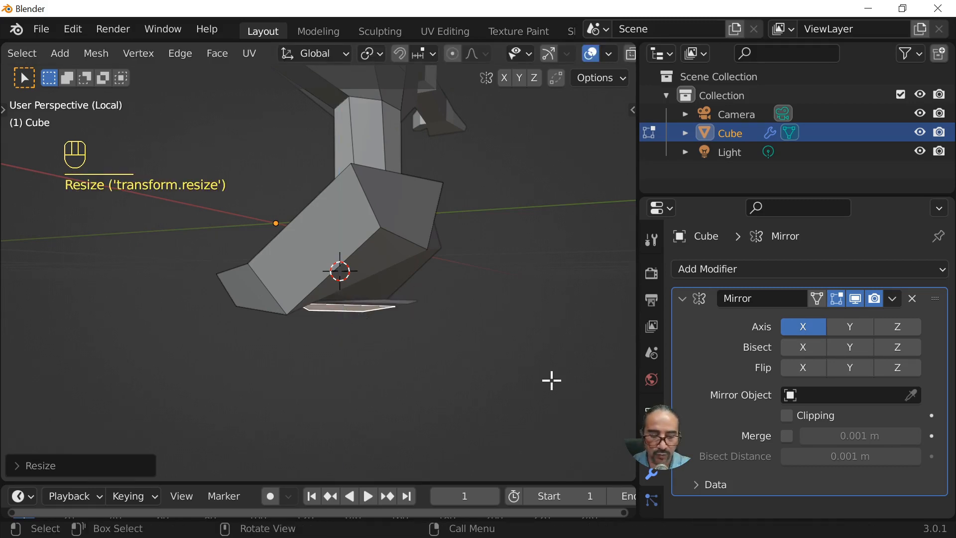
# - From the bottom view, turn the flattened face into a regular four-sided shape with the LoopTools Circle operation
pyautogui.press('ctrl+KP_7')
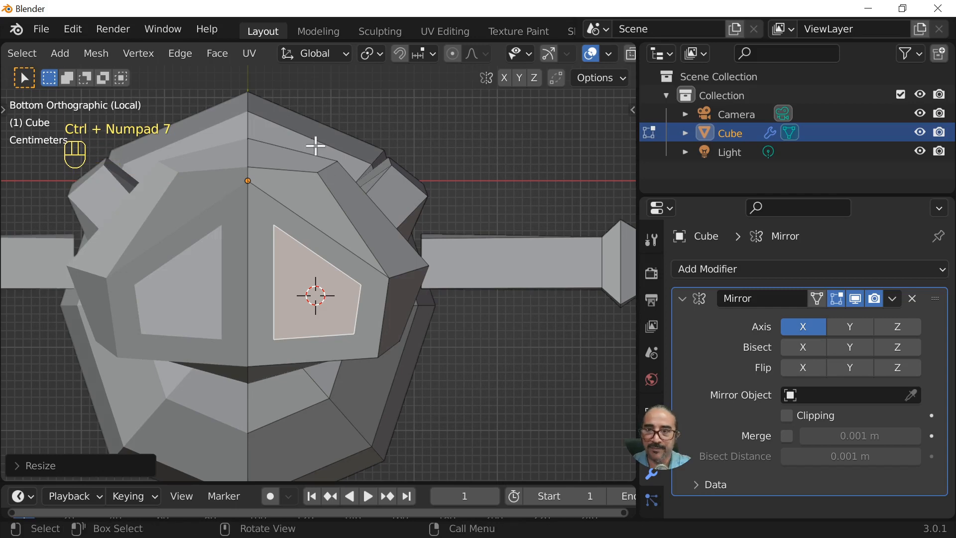
pyautogui.scroll(-3, 329, 299)
pyautogui.scroll(3, 331, 316)
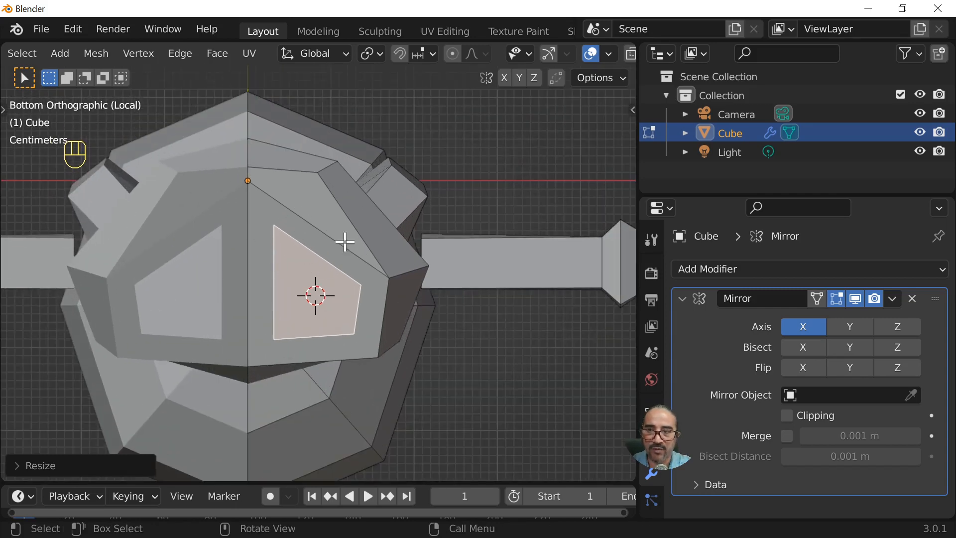
pyautogui.press('n')
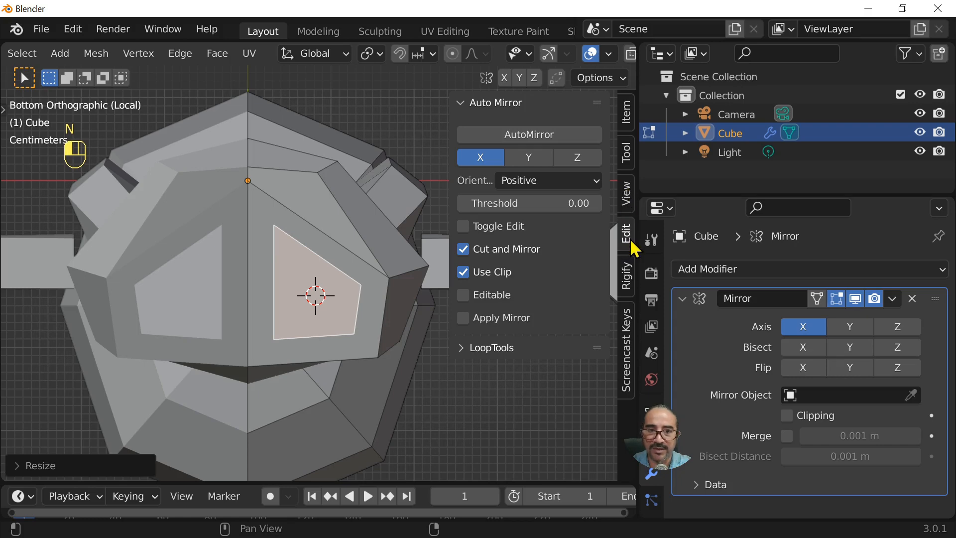
pyautogui.click(478, 104)
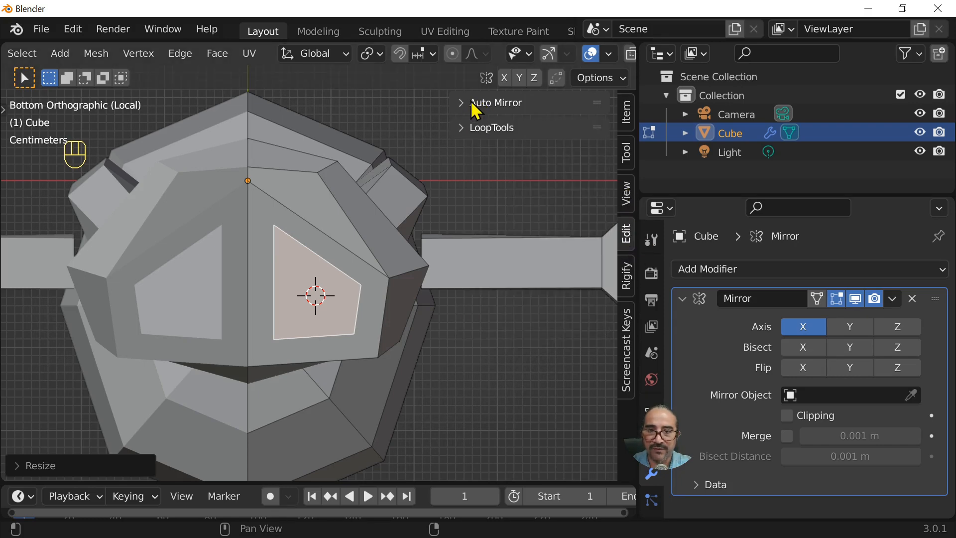
pyautogui.click(473, 131)
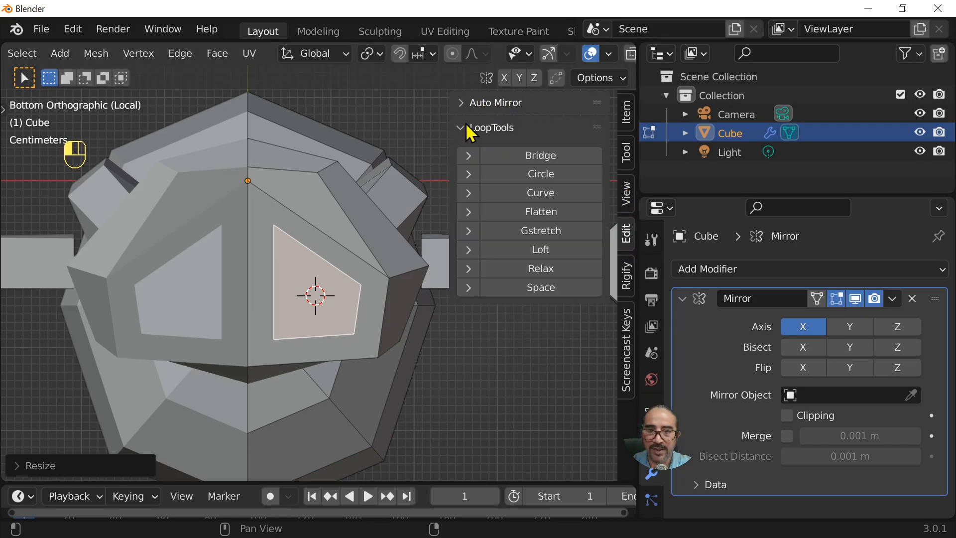
pyautogui.click(538, 177)
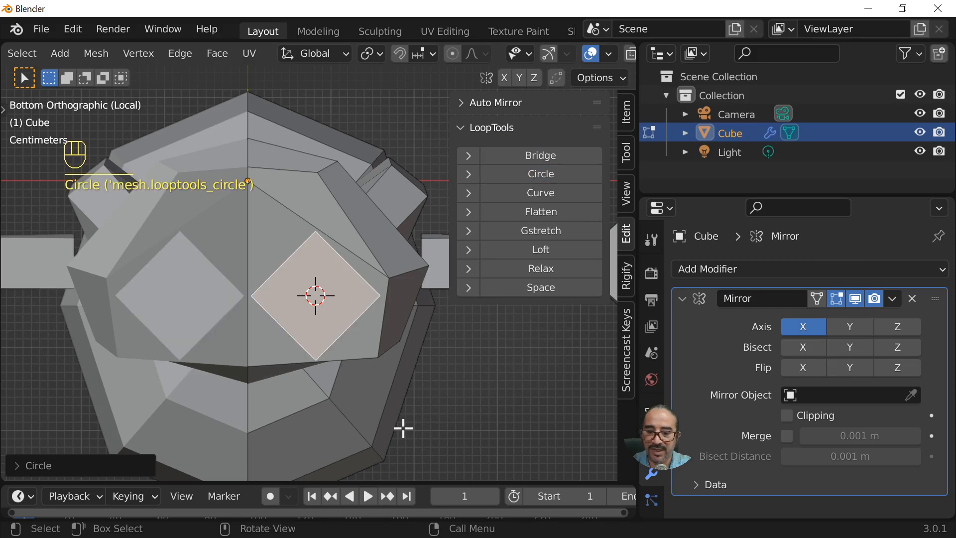
# - Rotate the leg face by -45° so its sides align with the axes, and scale it to about half size
pyautogui.press('r')
pyautogui.press('ctrl')
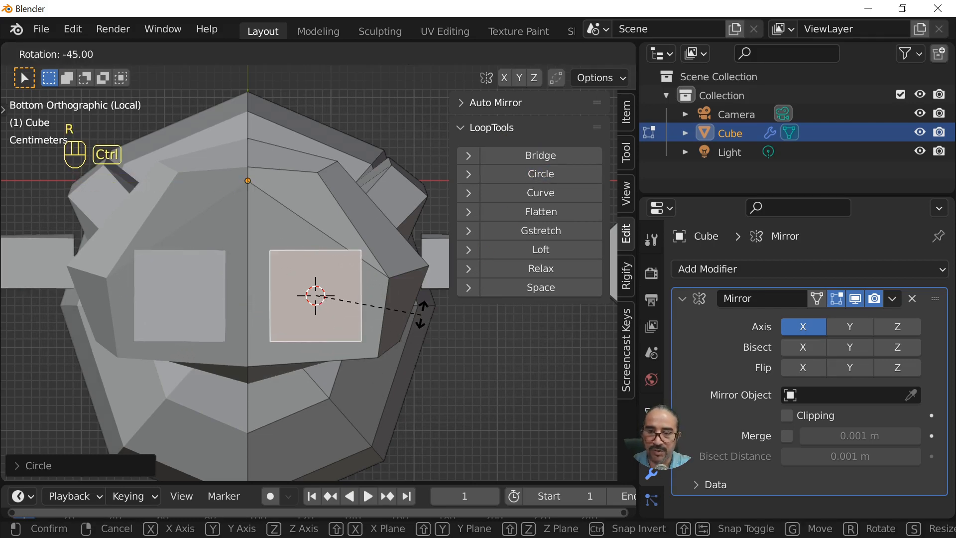
pyautogui.click(422, 313)
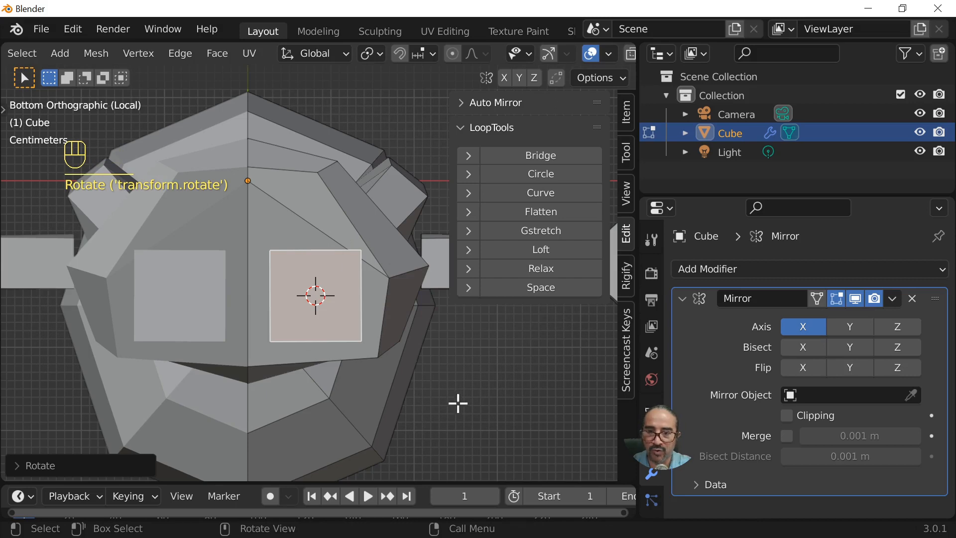
pyautogui.press('s')
pyautogui.click(398, 343)
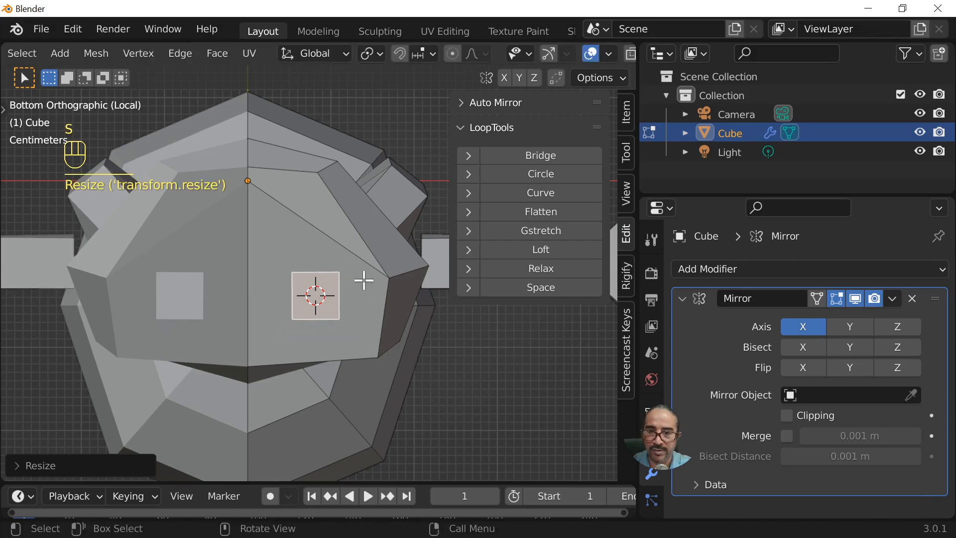
# - Move the small square face up along Z until it partly sinks into the pelvis underside
pyautogui.moveTo(363, 278); pyautogui.dragTo(328, 396, button='middle')
pyautogui.press('g')
pyautogui.press('z')
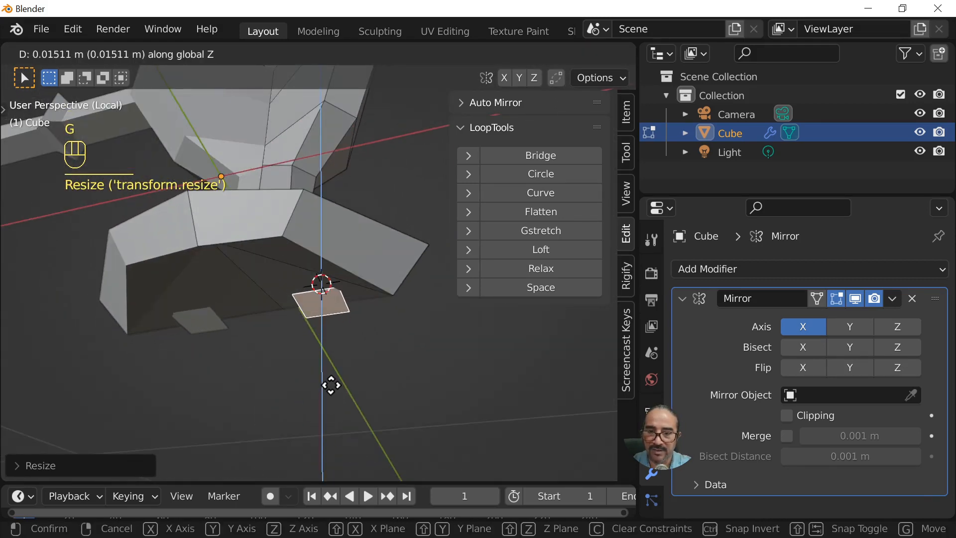
pyautogui.click(342, 316)
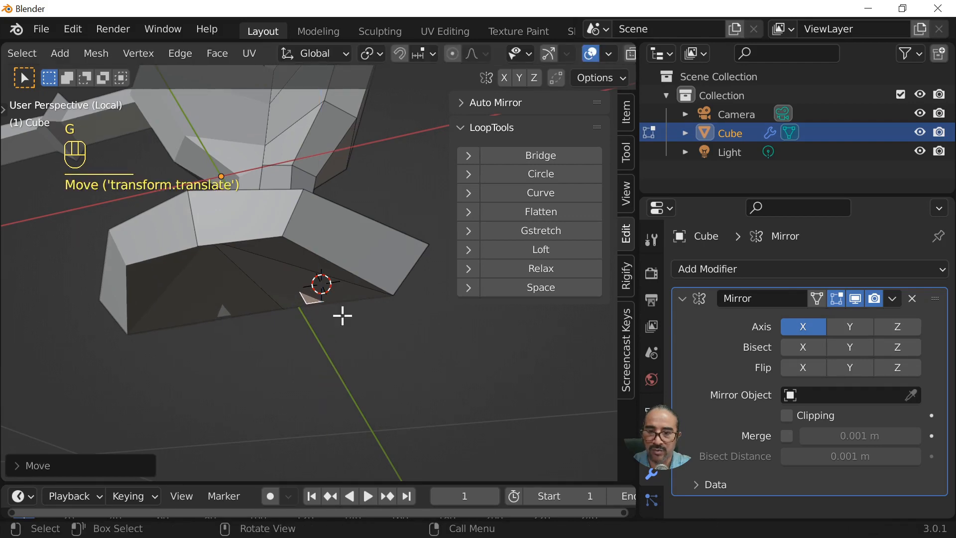
# - Extrude the square face downward out of the pelvis to form the upper leg
pyautogui.scroll(-5, 342, 316)
pyautogui.moveTo(342, 316); pyautogui.dragTo(382, 338, button='middle')
pyautogui.press('e')
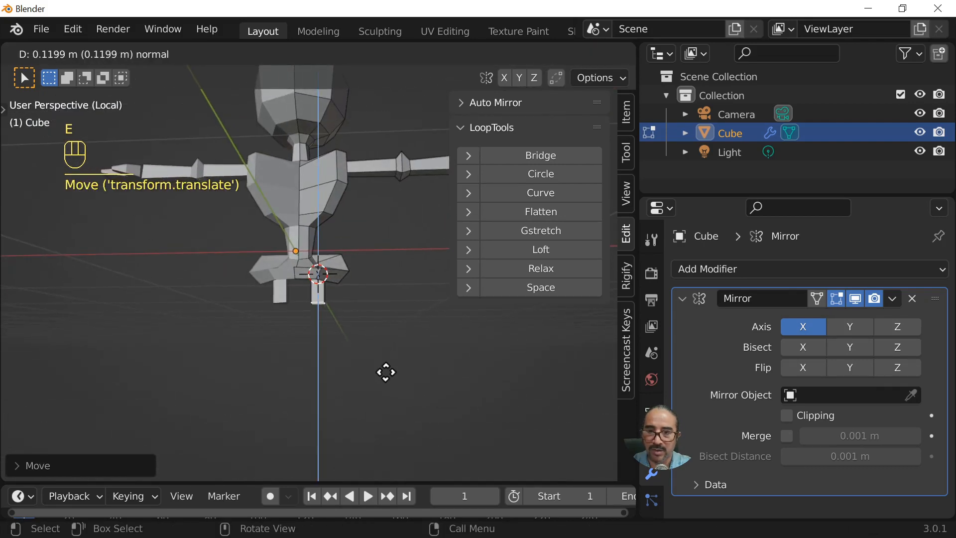
pyautogui.click(394, 398)
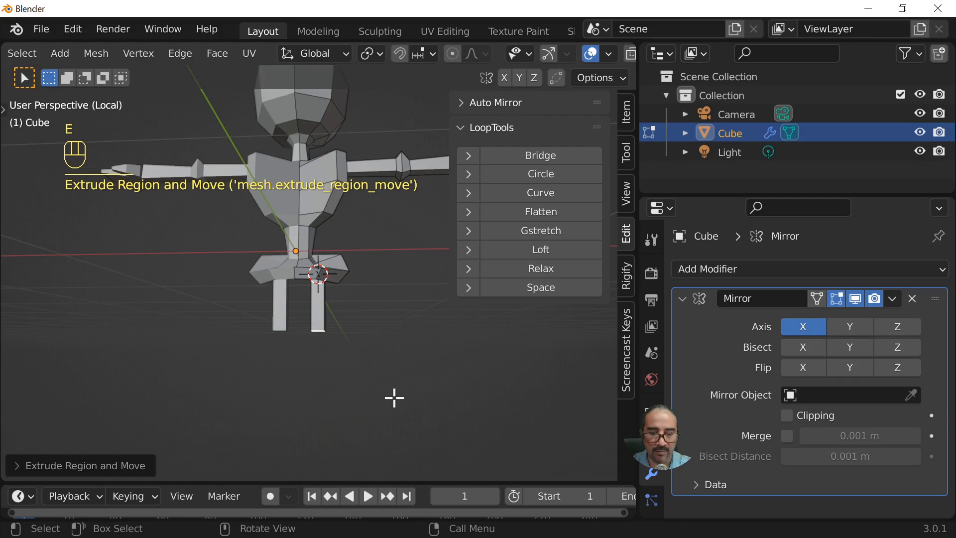
# - Form the knee in front view with two short downward extrusions, widening the first end face and narrowing the second
pyautogui.press('KP_1')
pyautogui.scroll(3, 393, 397)
pyautogui.keyDown('shift'); pyautogui.moveTo(392, 397); pyautogui.dragTo(373, 310, button='middle'); pyautogui.keyUp('shift')
pyautogui.scroll(2, 377, 328)
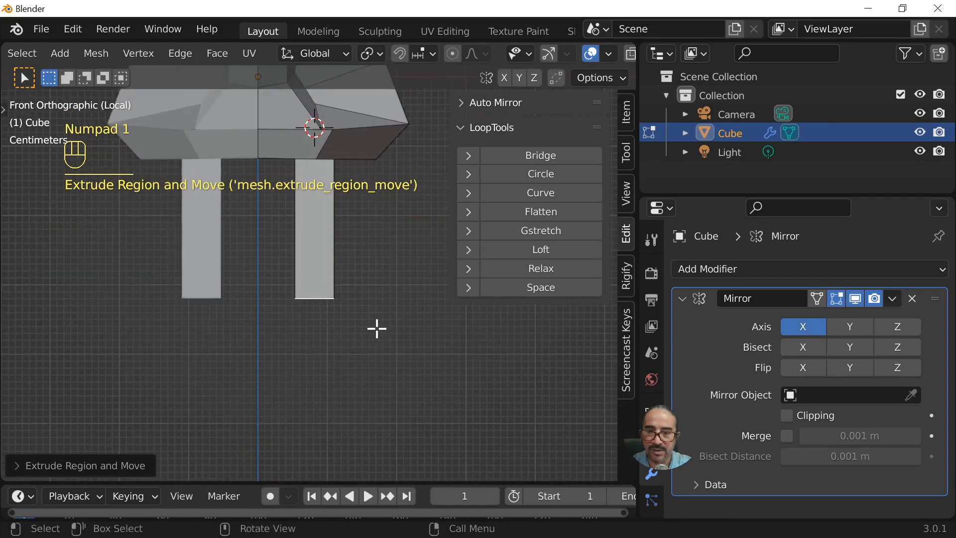
pyautogui.press('e')
pyautogui.press('s')
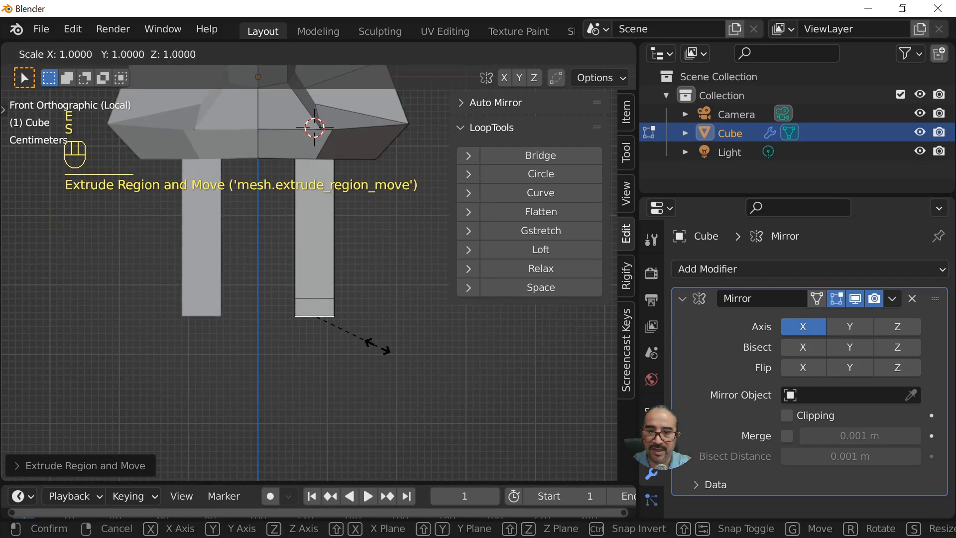
pyautogui.click(416, 365)
pyautogui.press('e')
pyautogui.press('s')
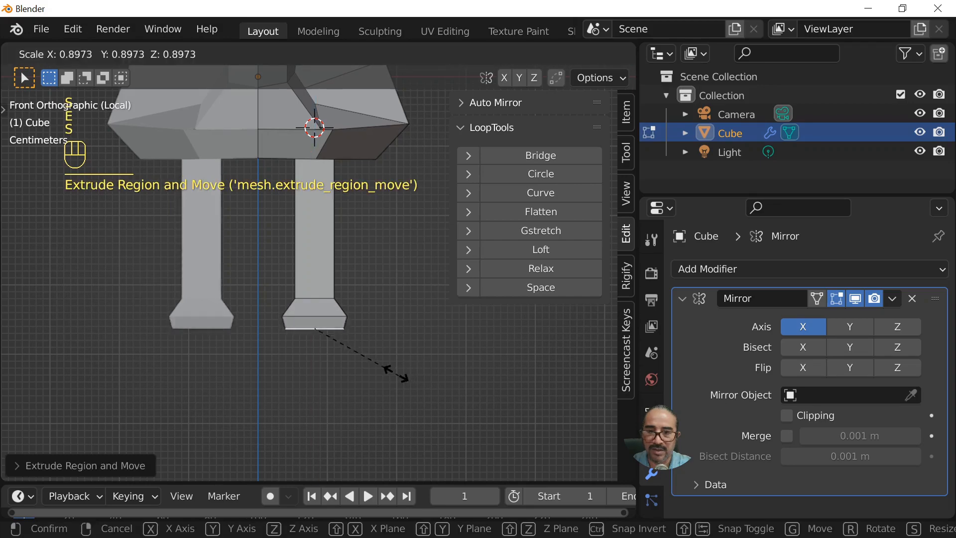
pyautogui.click(377, 370)
# - Extrude the lower leg about 0.148 m down from the knee, and extrude a short ankle segment below it
pyautogui.press('e')
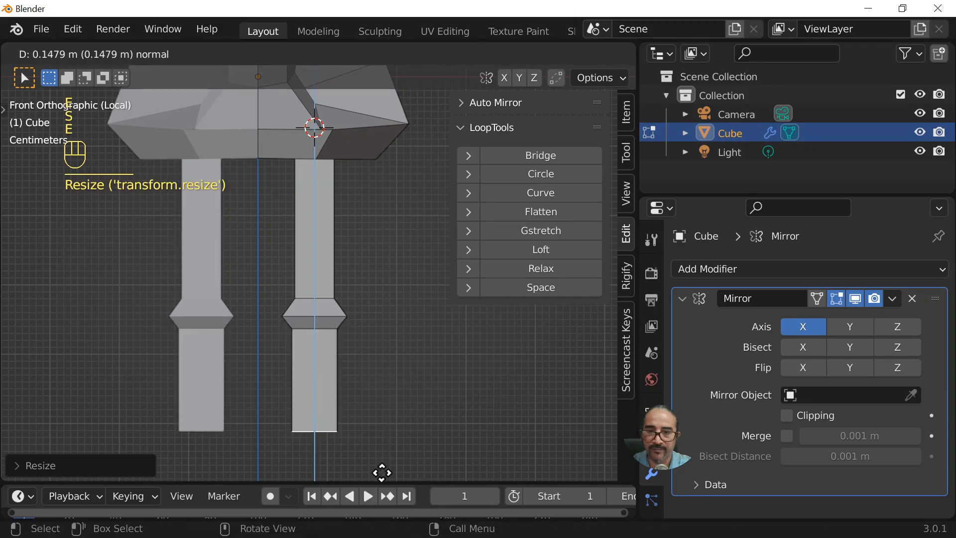
pyautogui.click(382, 71)
pyautogui.scroll(-10, 365, 269)
pyautogui.moveTo(354, 308); pyautogui.dragTo(279, 342, button='middle')
pyautogui.scroll(8, 370, 338)
pyautogui.scroll(1, 313, 383)
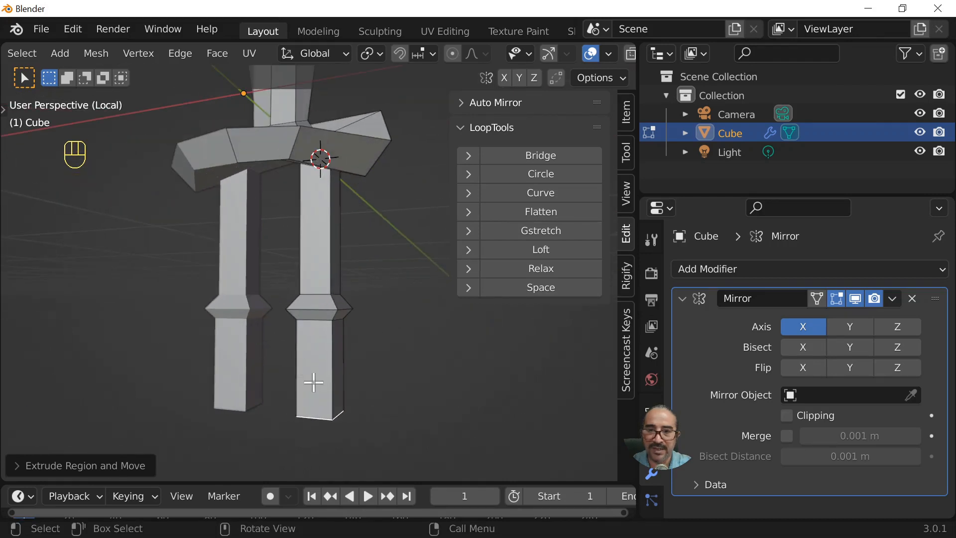
pyautogui.keyDown('shift'); pyautogui.moveTo(313, 384); pyautogui.dragTo(348, 221, button='middle'); pyautogui.keyUp('shift')
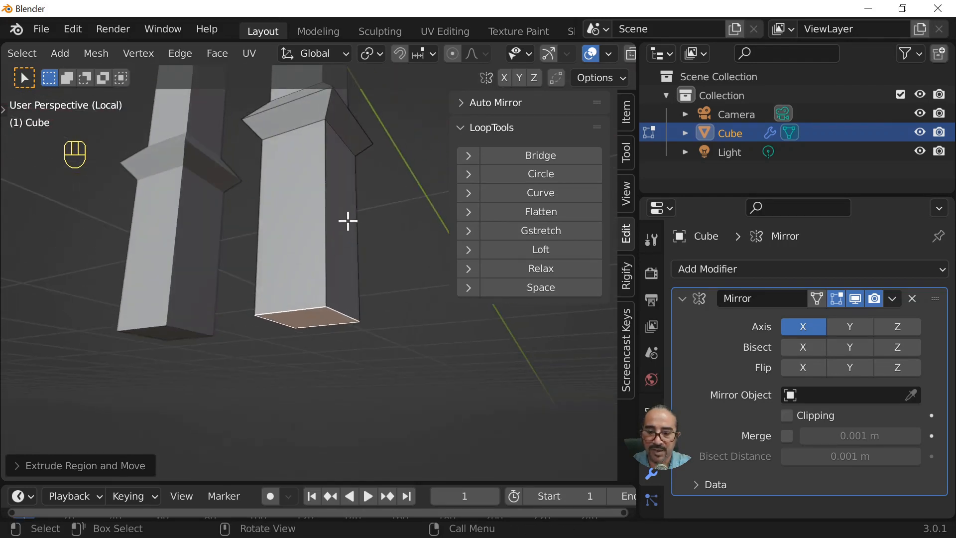
pyautogui.click(322, 342)
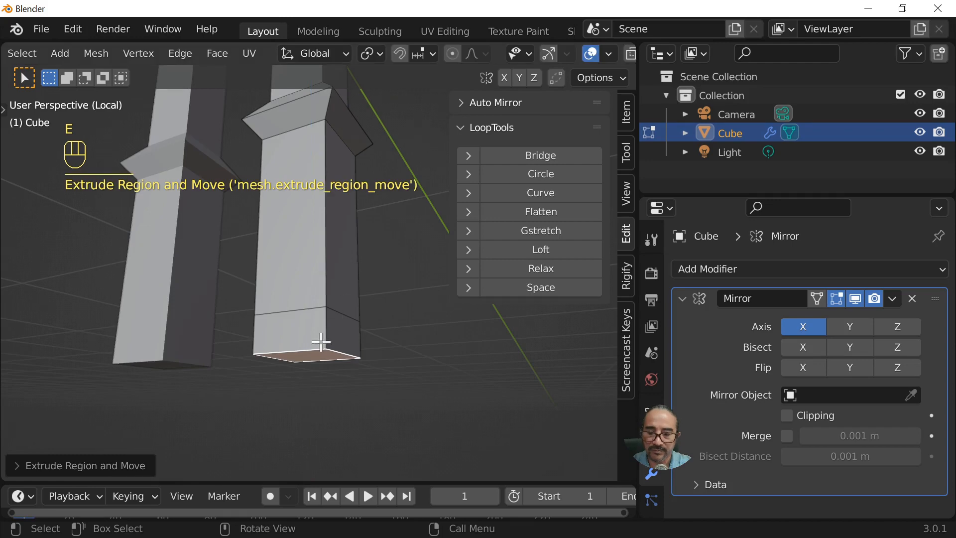
# - Select only the front face of the ankle segment and extrude it forward about 0.06 m to form the foot
pyautogui.keyDown('alt'); pyautogui.click(323, 337); pyautogui.keyUp('alt')
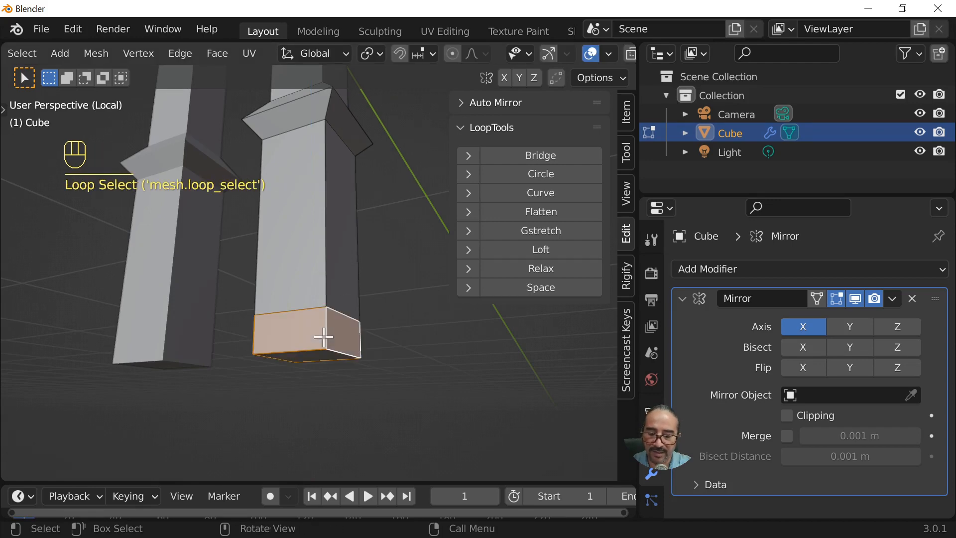
pyautogui.moveTo(375, 320); pyautogui.dragTo(290, 249, button='middle')
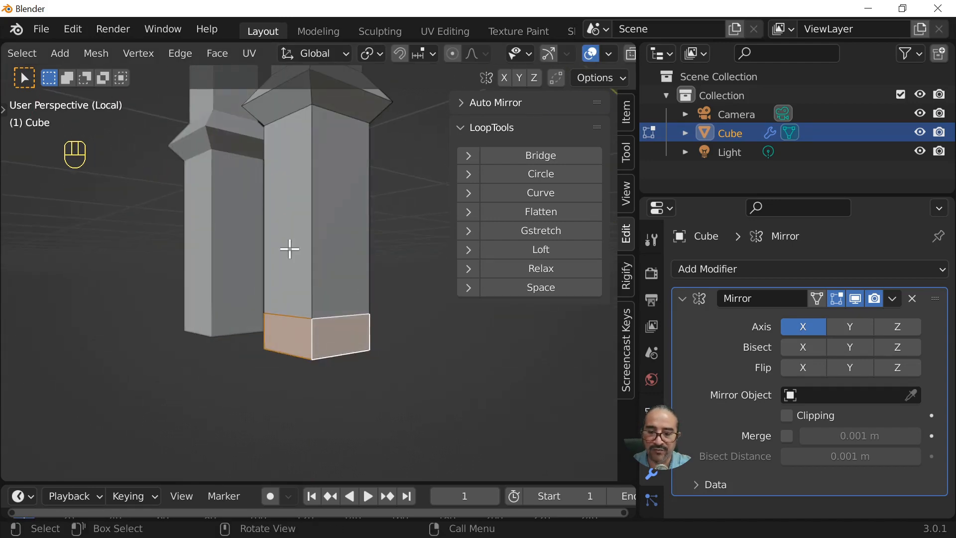
pyautogui.moveTo(298, 338)
pyautogui.mouseDown(button='middle')
pyautogui.moveTo(373, 388)
pyautogui.moveTo(299, 348)
pyautogui.mouseUp(button='middle')
pyautogui.click(299, 348)
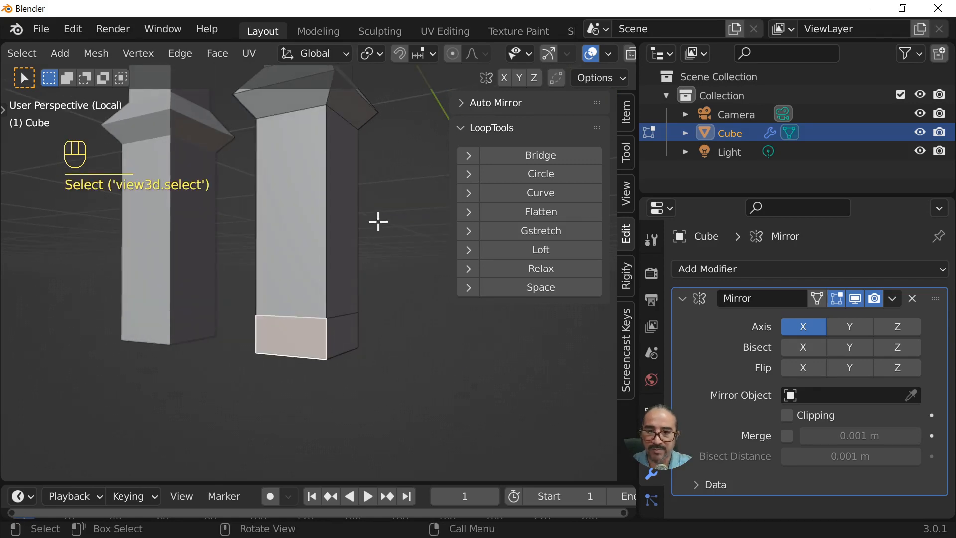
pyautogui.moveTo(378, 220); pyautogui.dragTo(387, 293, button='middle')
pyautogui.press('e')
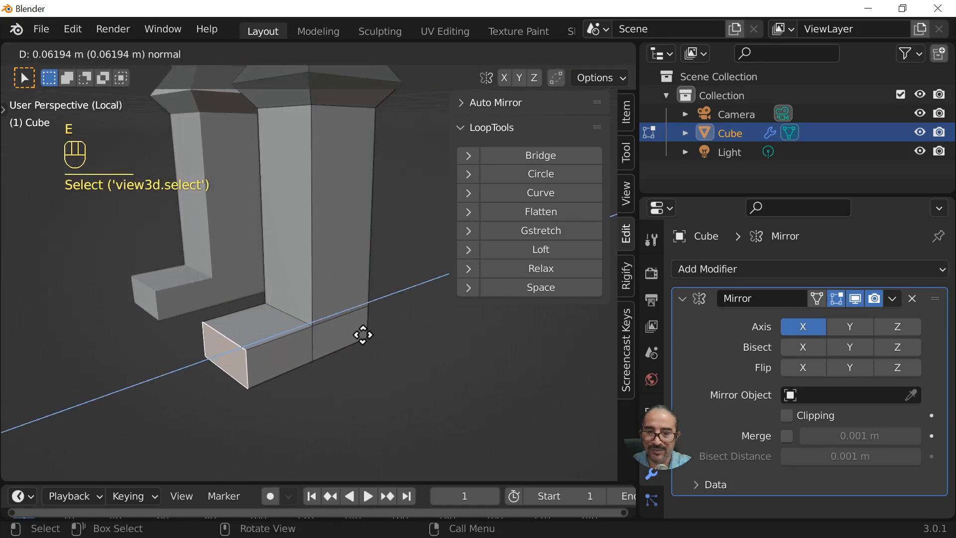
pyautogui.click(363, 333)
# - Lower the upper front edge of the foot so its top slopes down toward the toes
pyautogui.press('2')
pyautogui.click(276, 329)
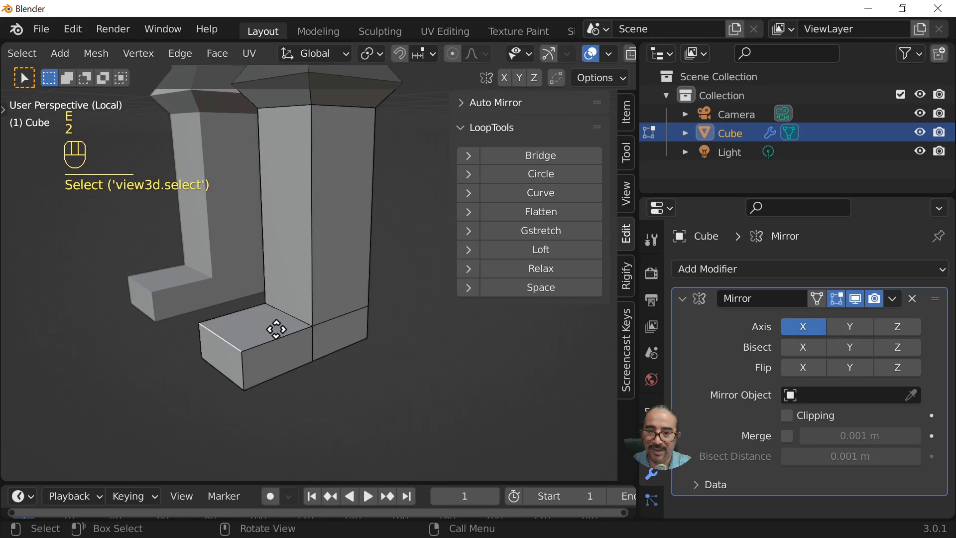
pyautogui.press('g')
pyautogui.click(272, 350)
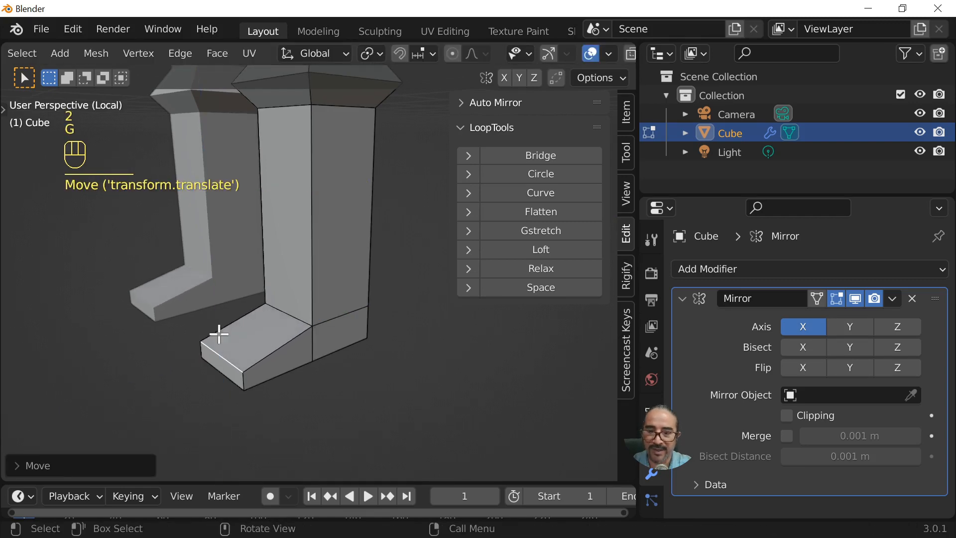
# - Move the vertical edge on the foot's inner side, below the shin, along X toward the other leg
pyautogui.moveTo(271, 402); pyautogui.dragTo(381, 400, button='middle')
pyautogui.click(285, 357)
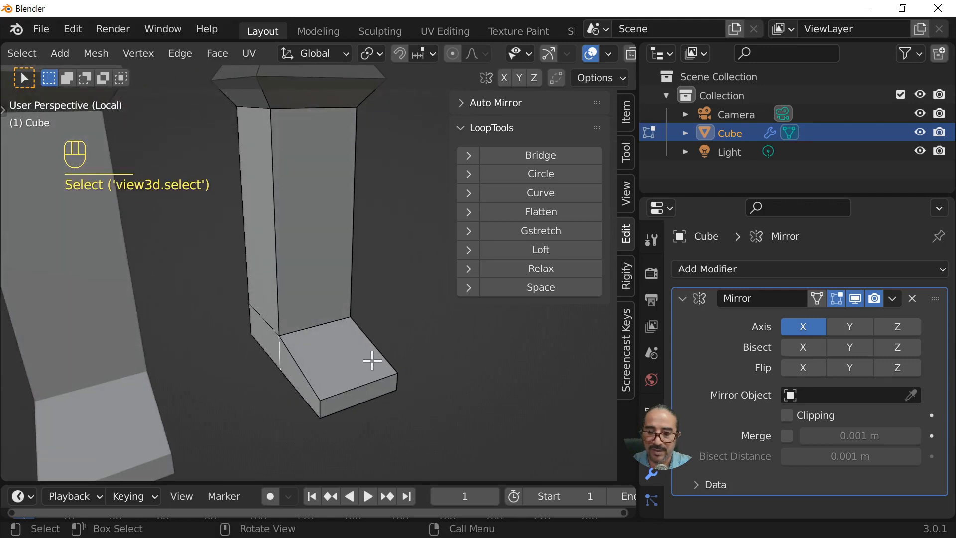
pyautogui.press('g')
pyautogui.press('x')
pyautogui.click(355, 367)
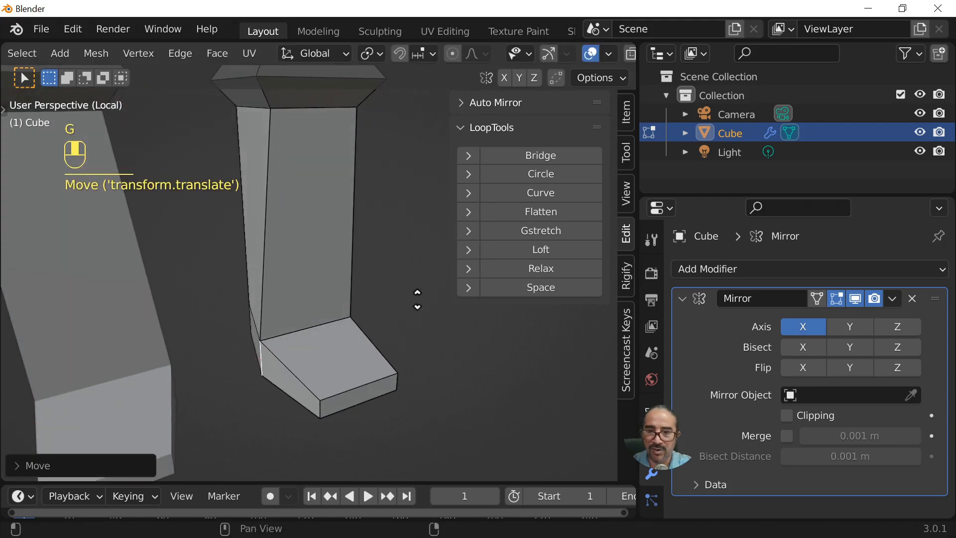
# - Examine the whole figure from several angles, selecting the forearm and hand to check them
pyautogui.scroll(-3, 313, 306)
pyautogui.moveTo(312, 306)
pyautogui.mouseDown(button='middle')
pyautogui.moveTo(389, 326)
pyautogui.moveTo(222, 299)
pyautogui.moveTo(363, 329)
pyautogui.moveTo(382, 309)
pyautogui.moveTo(178, 279)
pyautogui.moveTo(320, 299)
pyautogui.moveTo(331, 287)
pyautogui.moveTo(348, 297)
pyautogui.moveTo(384, 282)
pyautogui.moveTo(330, 292)
pyautogui.moveTo(300, 317)
pyautogui.mouseUp(button='middle')
pyautogui.scroll(-3, 382, 309)
pyautogui.scroll(-6, 358, 301)
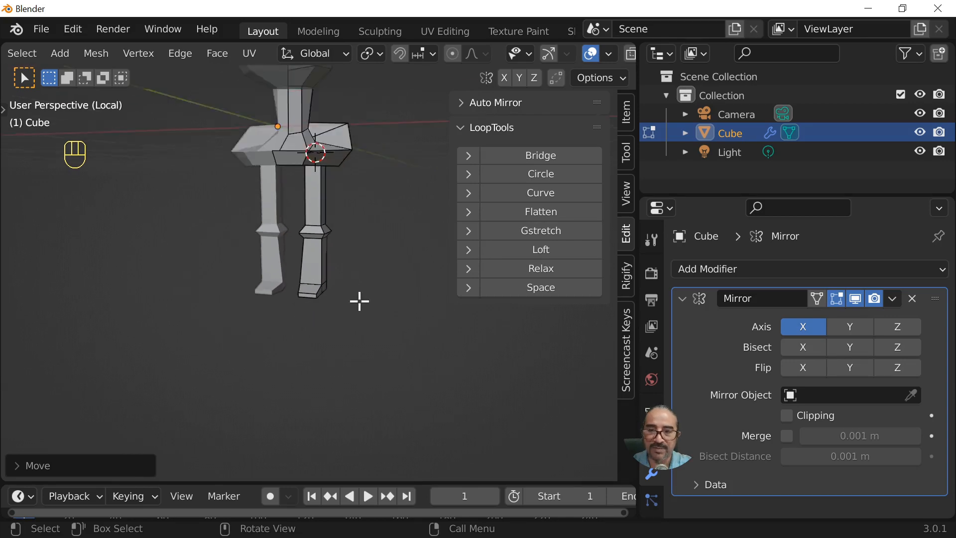
pyautogui.keyDown('shift'); pyautogui.moveTo(365, 209); pyautogui.dragTo(357, 280, button='middle'); pyautogui.keyUp('shift')
pyautogui.moveTo(356, 280); pyautogui.dragTo(337, 280, button='middle')
pyautogui.scroll(4, 362, 281)
pyautogui.keyDown('shift'); pyautogui.moveTo(395, 274); pyautogui.dragTo(320, 265, button='middle'); pyautogui.keyUp('shift')
pyautogui.moveTo(269, 166); pyautogui.dragTo(427, 274)
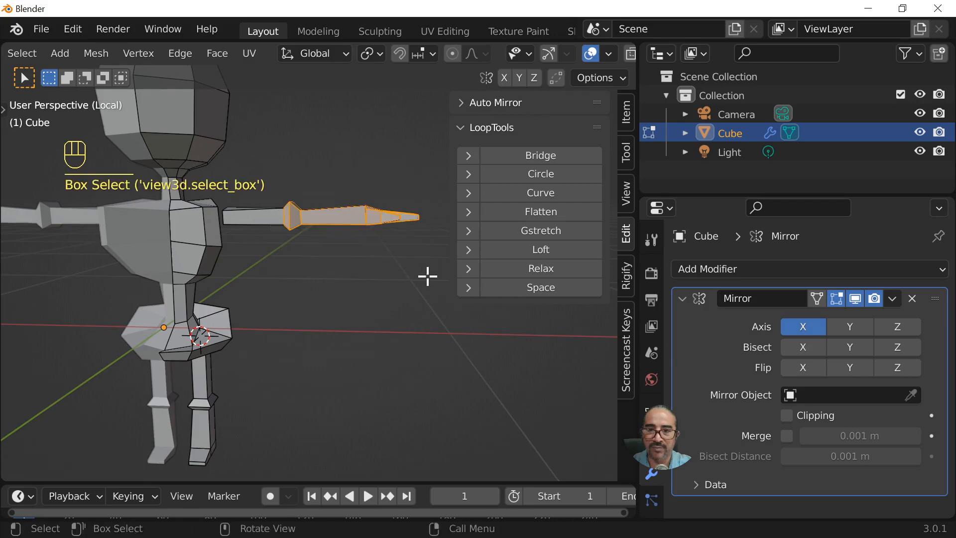
pyautogui.moveTo(427, 273); pyautogui.dragTo(335, 315, button='middle')
pyautogui.keyDown('shift'); pyautogui.moveTo(309, 283); pyautogui.dragTo(399, 385); pyautogui.keyUp('shift')
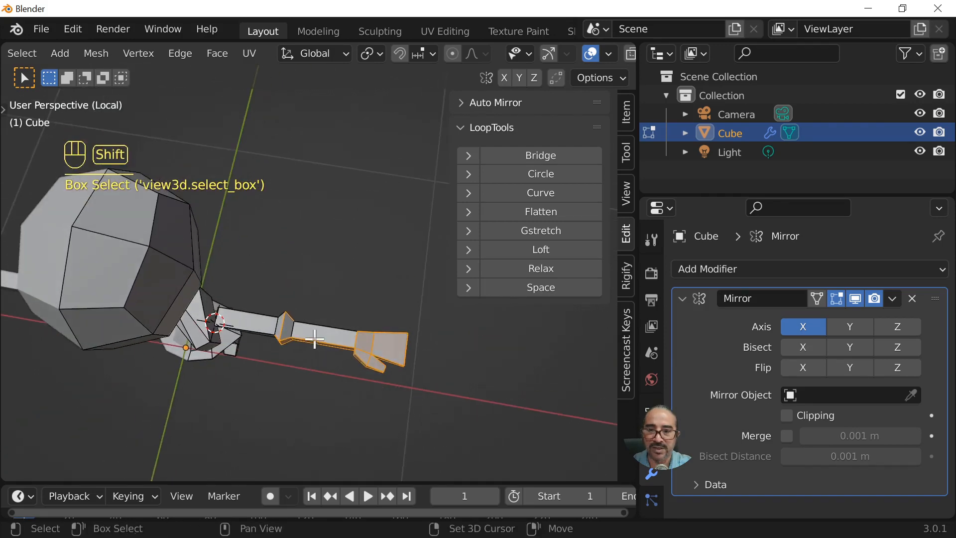
pyautogui.moveTo(299, 327); pyautogui.dragTo(266, 160, button='middle')
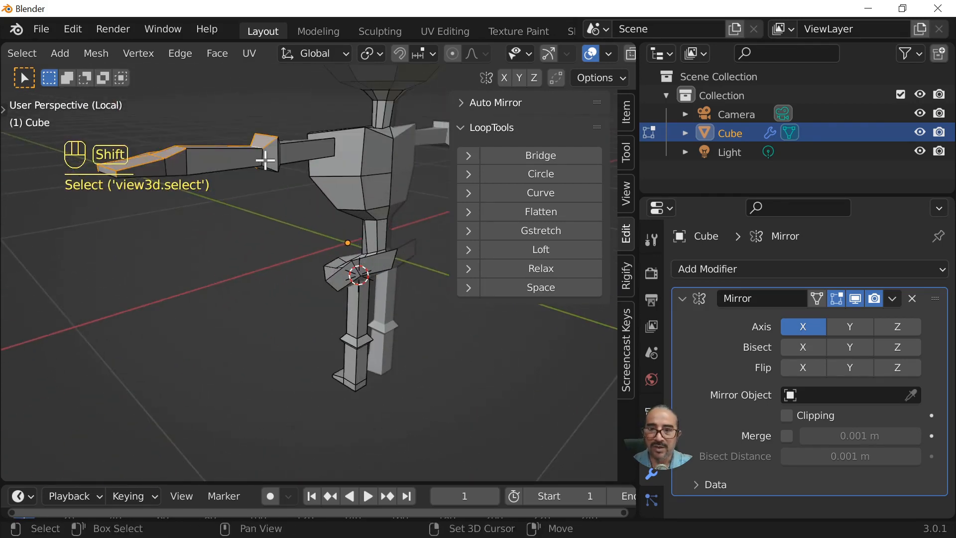
# - Return to Object Mode and turn on the Statistics overlay for the viewport
pyautogui.press('Tab')
pyautogui.moveTo(165, 299); pyautogui.dragTo(444, 162, button='middle')
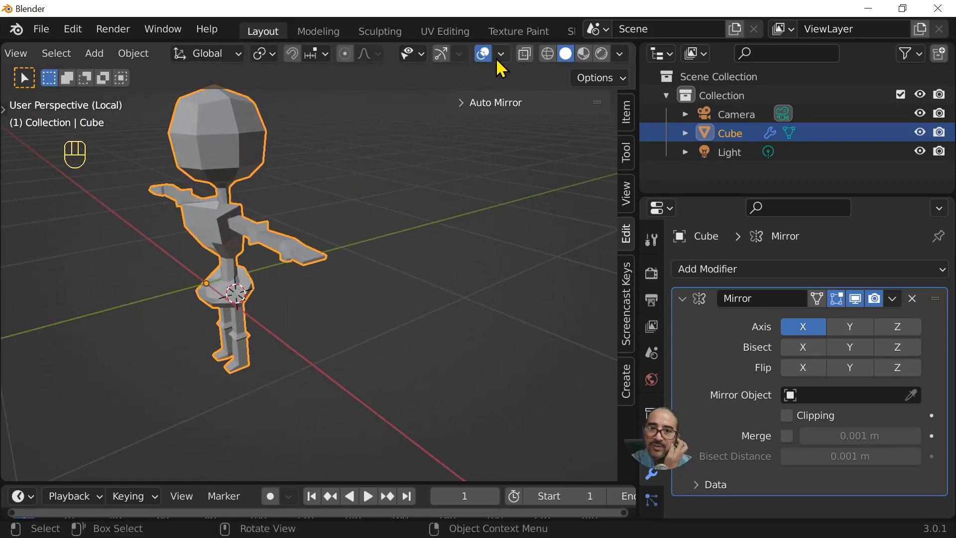
pyautogui.click(502, 55)
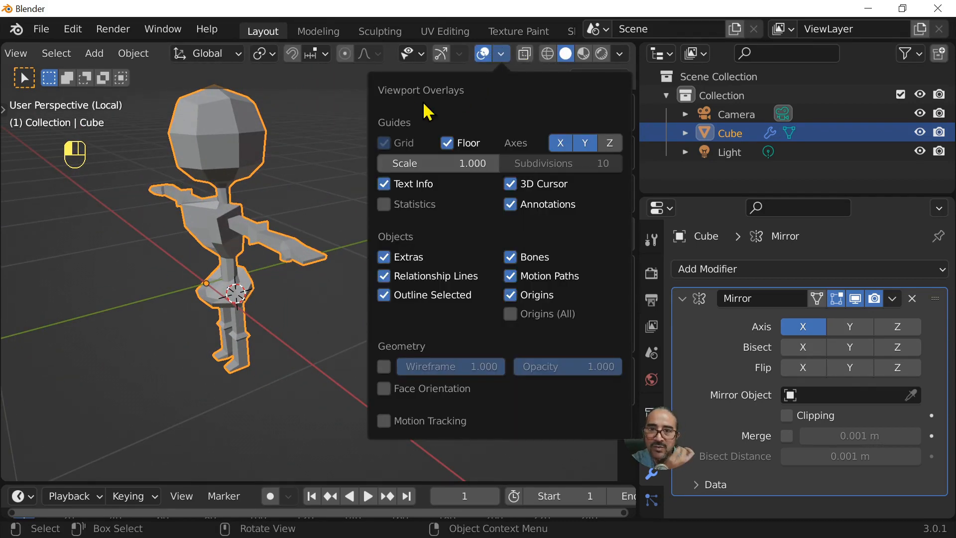
pyautogui.click(396, 205)
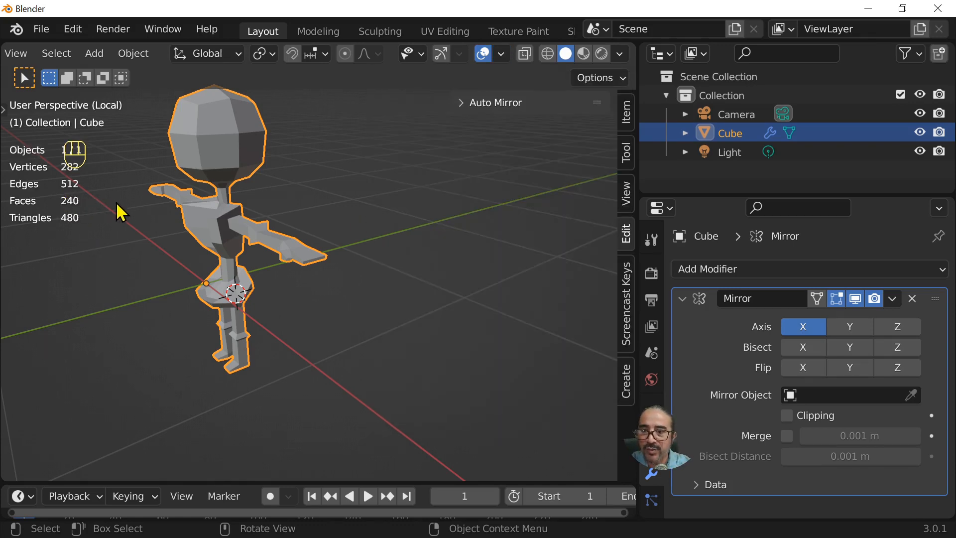
# - In side view, select the head's upper rear face in face mode and move it slightly forward and up
pyautogui.press('KP_1')
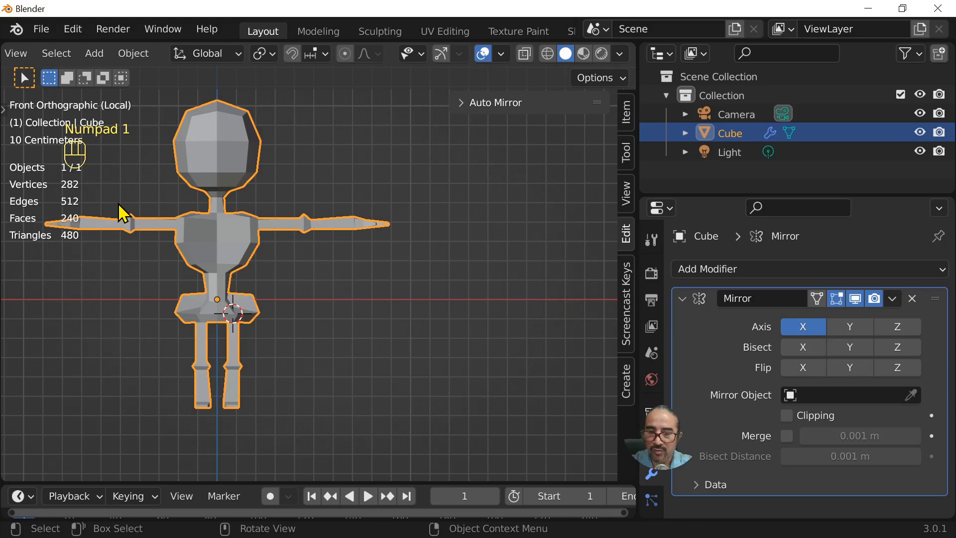
pyautogui.keyDown('shift'); pyautogui.moveTo(291, 322); pyautogui.dragTo(271, 273, button='middle'); pyautogui.keyUp('shift')
pyautogui.scroll(3, 404, 280)
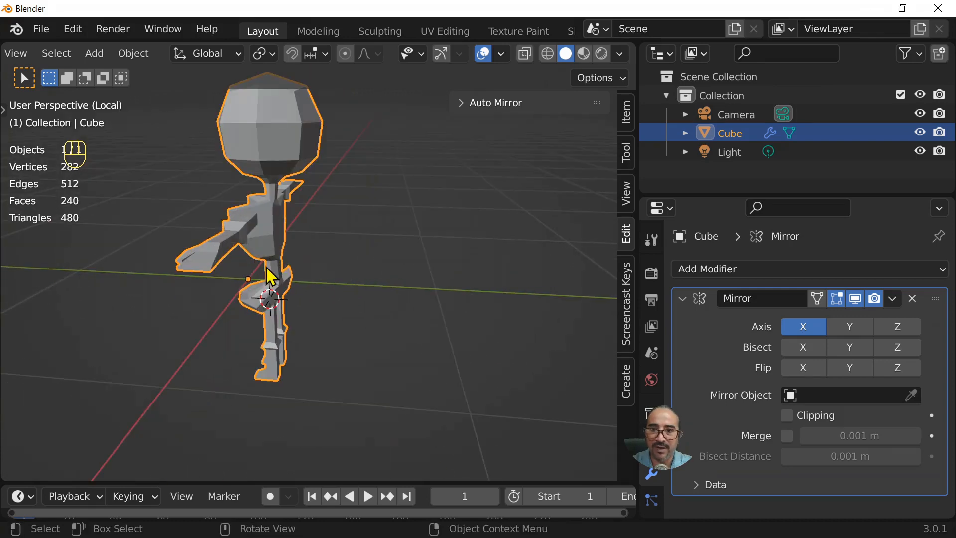
pyautogui.press('Tab')
pyautogui.press('KP_3')
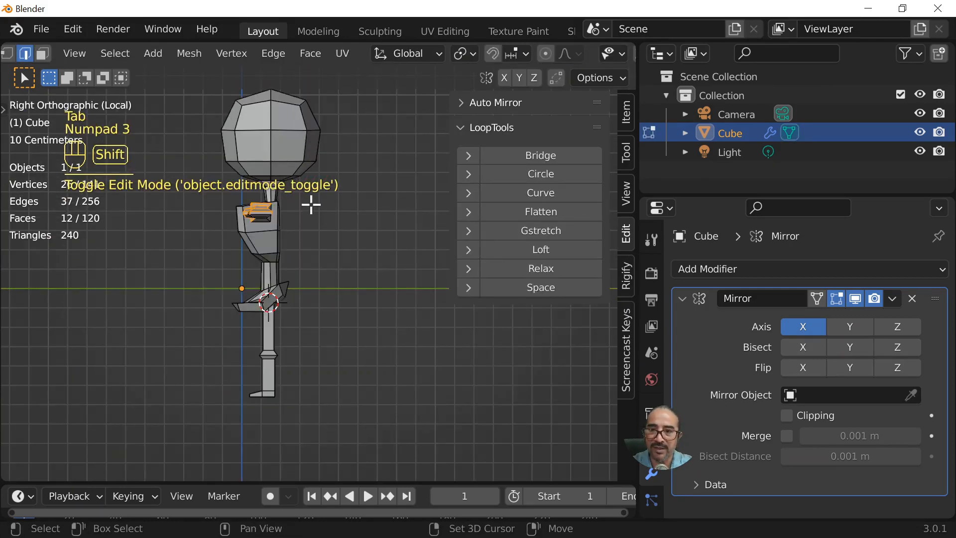
pyautogui.keyDown('shift'); pyautogui.moveTo(311, 204); pyautogui.dragTo(354, 307, button='middle'); pyautogui.keyUp('shift')
pyautogui.click(355, 224)
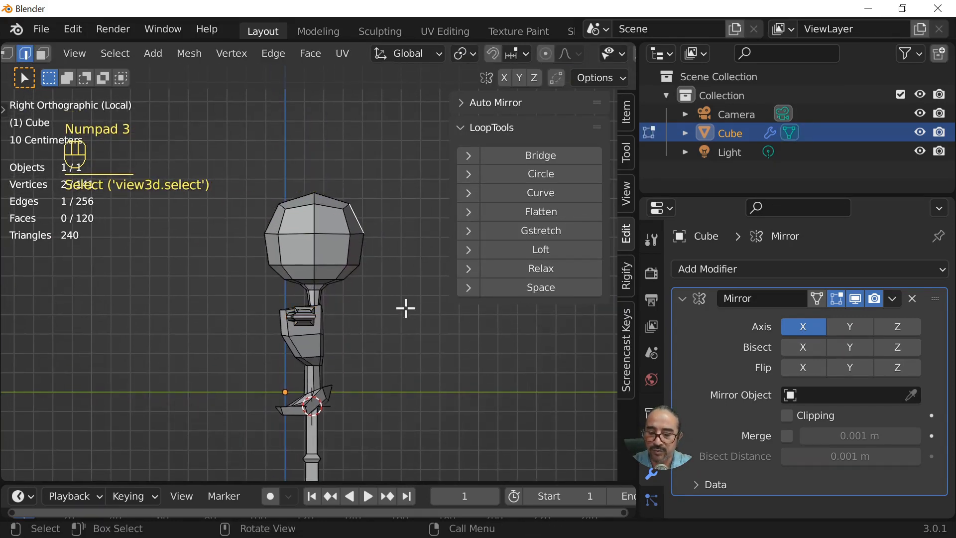
pyautogui.press('3')
pyautogui.click(356, 227)
pyautogui.press('t')
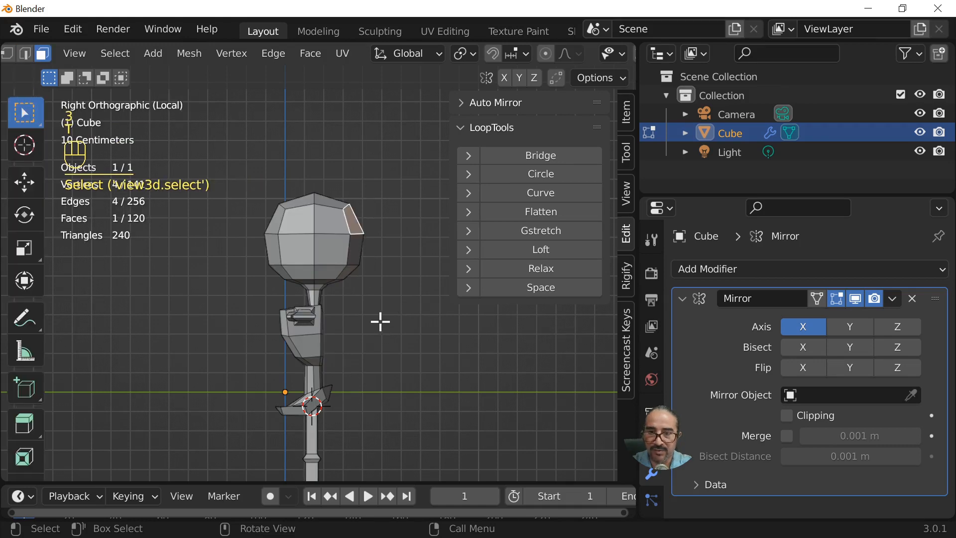
pyautogui.press('g')
pyautogui.click(385, 319)
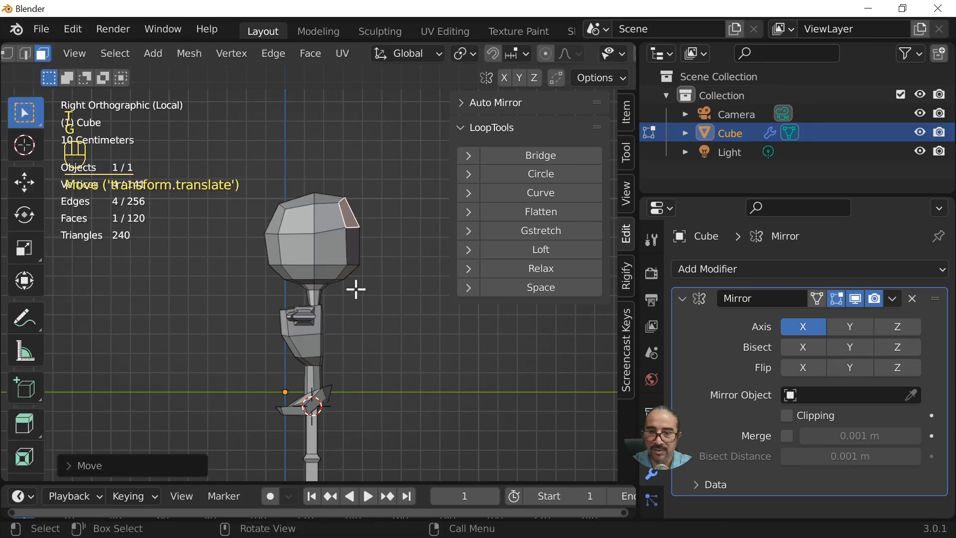
# - Move the head's lower rear face forward and slightly up to taper the back of the skull
pyautogui.click(348, 271)
pyautogui.press('g')
pyautogui.click(386, 324)
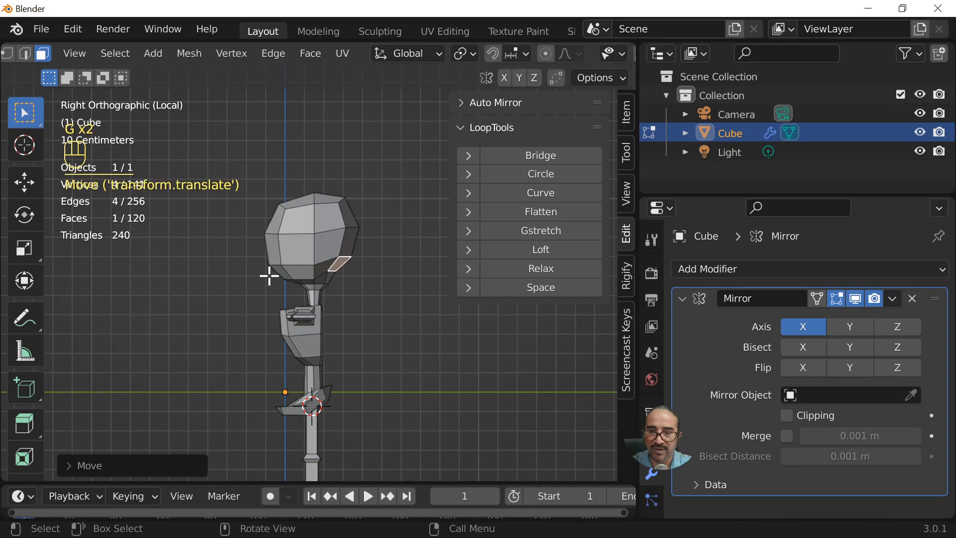
# - Rotate the middle front face on the head's side to be steeper and move it backward to flatten the face
pyautogui.click(278, 258)
pyautogui.press('r')
pyautogui.click(347, 289)
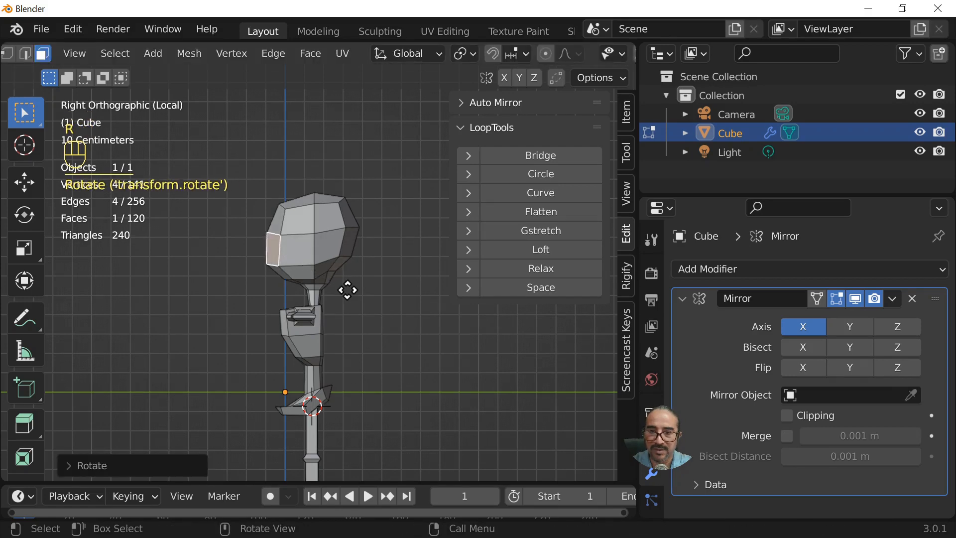
pyautogui.press('g')
pyautogui.click(352, 283)
pyautogui.click(338, 257)
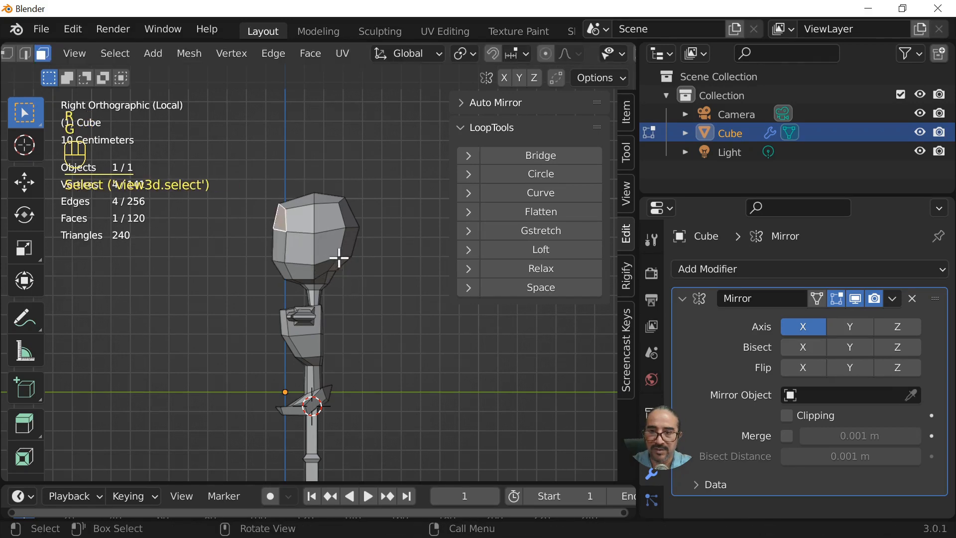
# - In front view, move the middle outer side face of the head inward to narrow the cheek
pyautogui.moveTo(203, 355); pyautogui.dragTo(347, 255, button='middle')
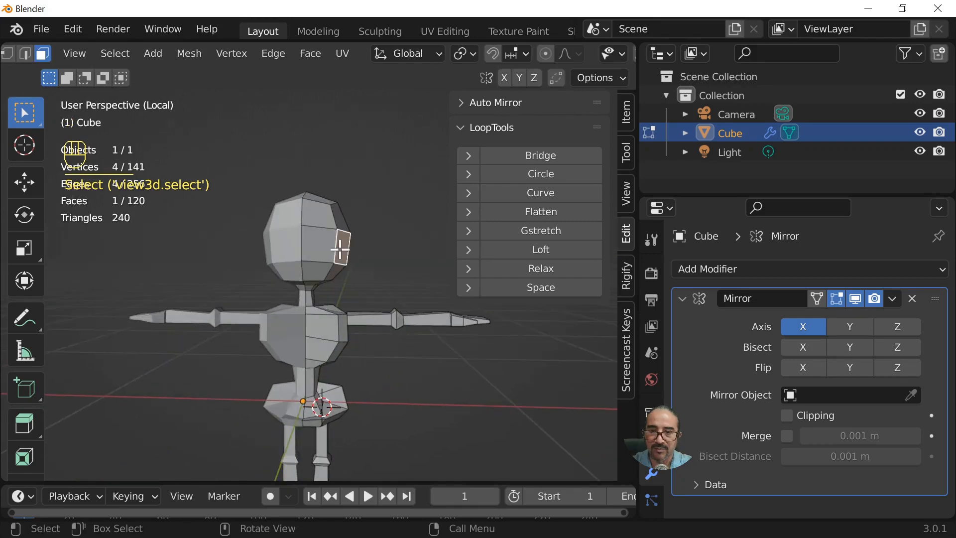
pyautogui.press('KP_1')
pyautogui.scroll(3, 340, 249)
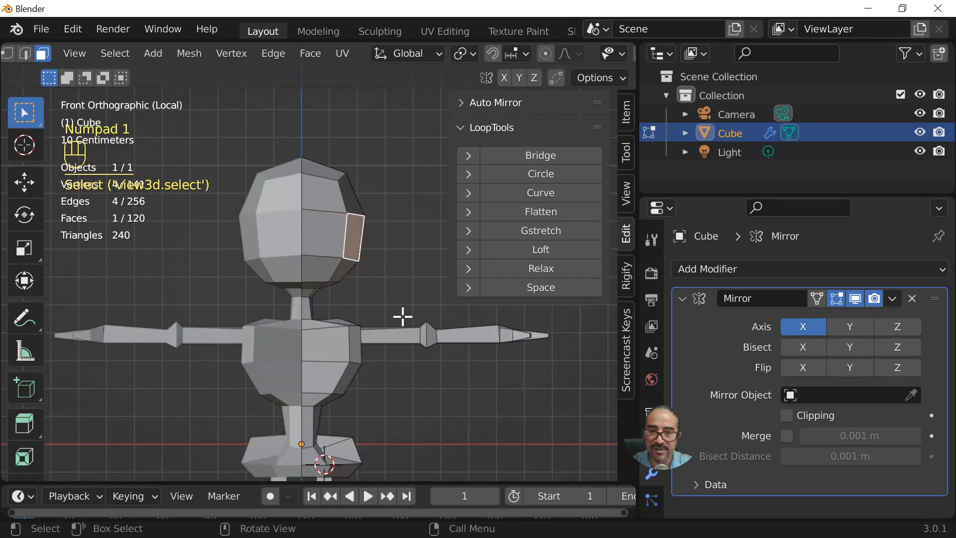
pyautogui.press('g')
pyautogui.click(370, 295)
# - Rotate the face at the outer corner of the jaw and move it up about 0.013 m
pyautogui.click(341, 270)
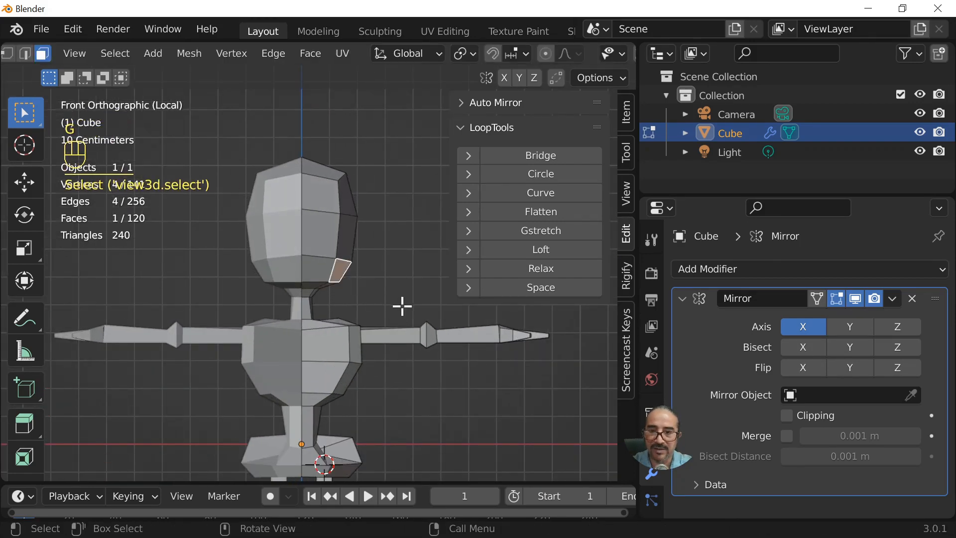
pyautogui.press('r')
pyautogui.click(409, 286)
pyautogui.press('g')
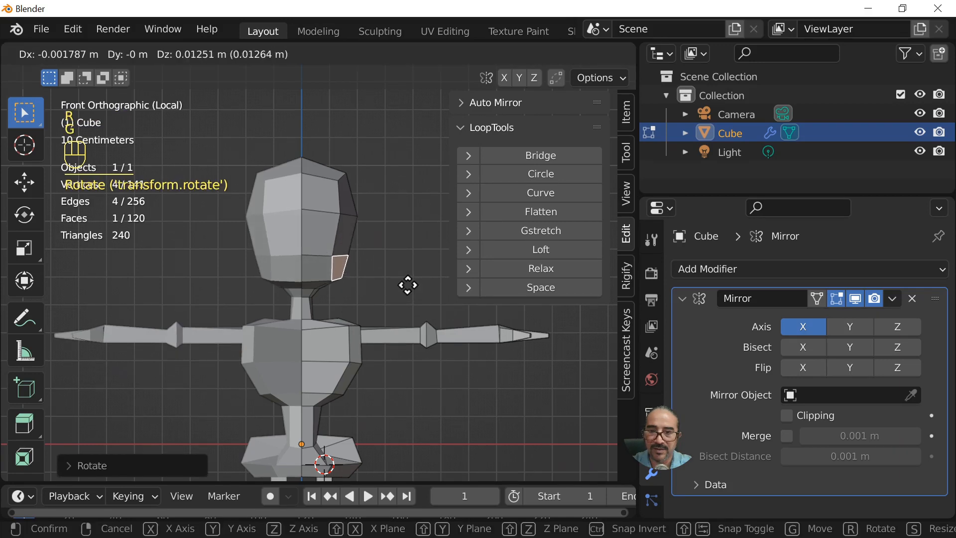
pyautogui.click(408, 285)
# - Move the upper outer side face of the head outward about 0.013 m to widen the temple
pyautogui.click(354, 207)
pyautogui.press('g')
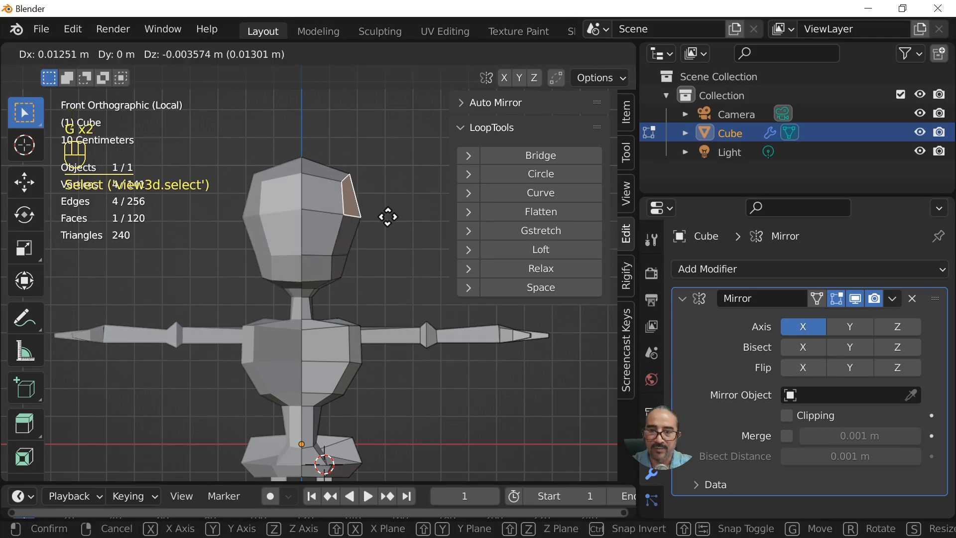
pyautogui.click(388, 217)
# - Inspect the reshaped head and the junction of the upper arm and chest in Object Mode
pyautogui.press('Tab')
pyautogui.scroll(-6, 395, 305)
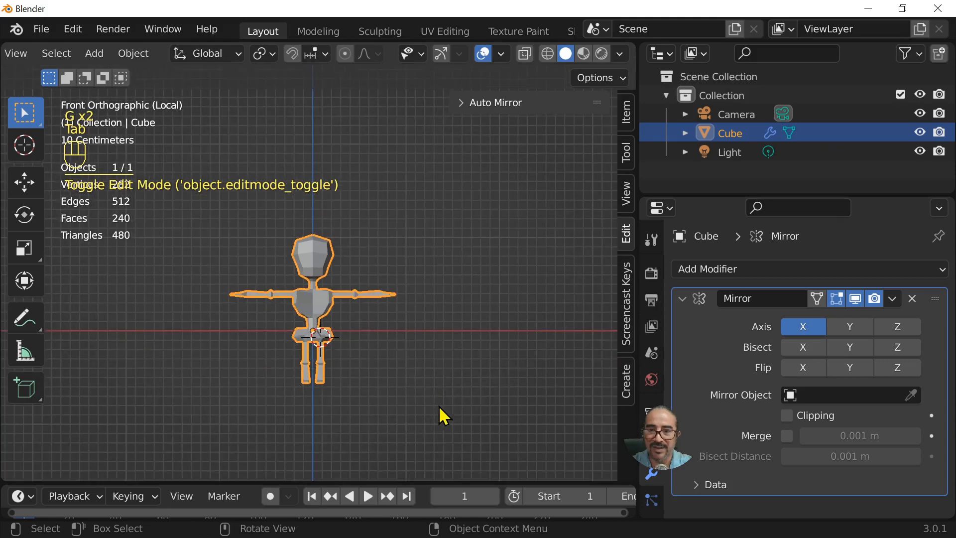
pyautogui.moveTo(442, 416)
pyautogui.mouseDown(button='middle')
pyautogui.moveTo(168, 401)
pyautogui.moveTo(442, 402)
pyautogui.moveTo(448, 412)
pyautogui.moveTo(436, 406)
pyautogui.mouseUp(button='middle')
pyautogui.scroll(4, 437, 406)
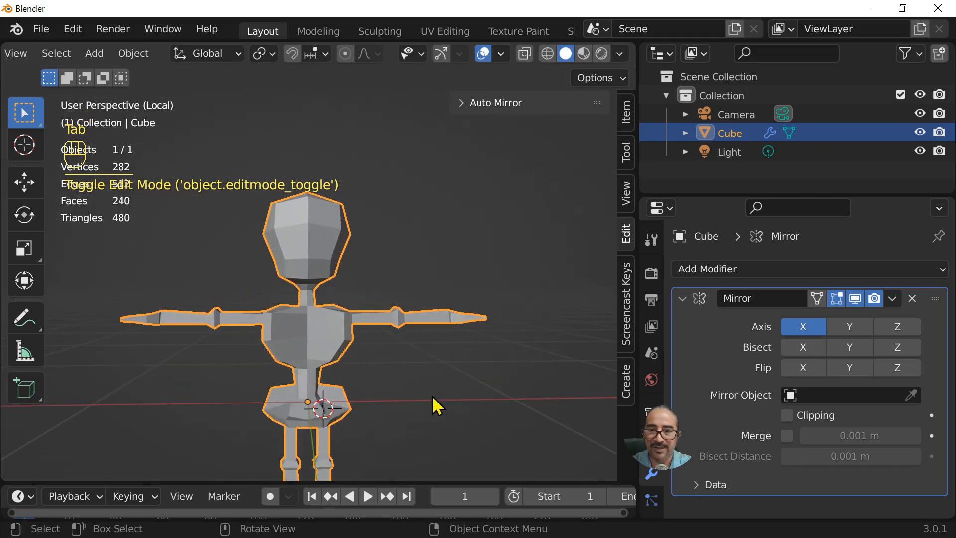
pyautogui.moveTo(509, 304); pyautogui.dragTo(158, 345, button='middle')
pyautogui.scroll(3, 451, 343)
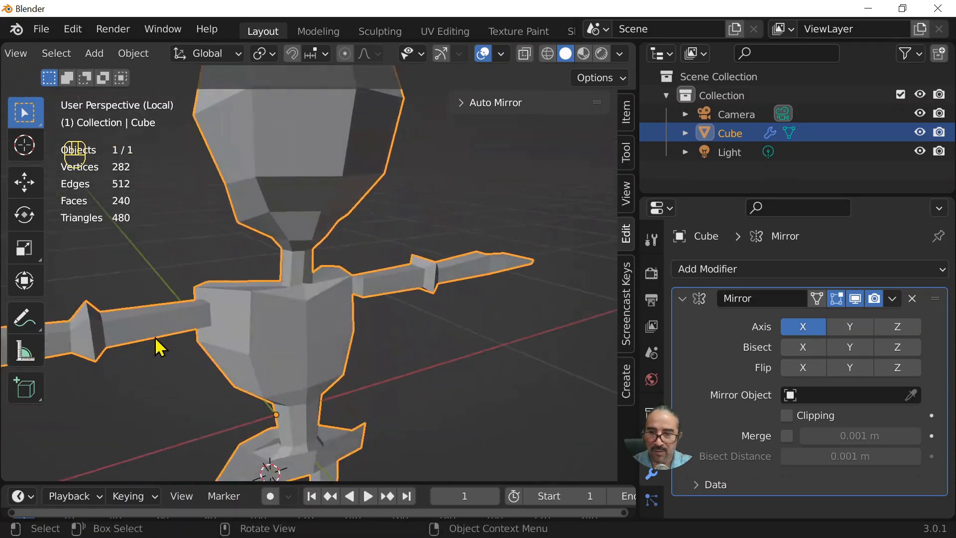
pyautogui.scroll(4, 295, 341)
# - Extrude the inner end face of the upper arm slightly toward the chest, then enlarge and reposition it to flare the shoulder joint
pyautogui.press('Tab')
pyautogui.moveTo(294, 341); pyautogui.dragTo(185, 327, button='middle')
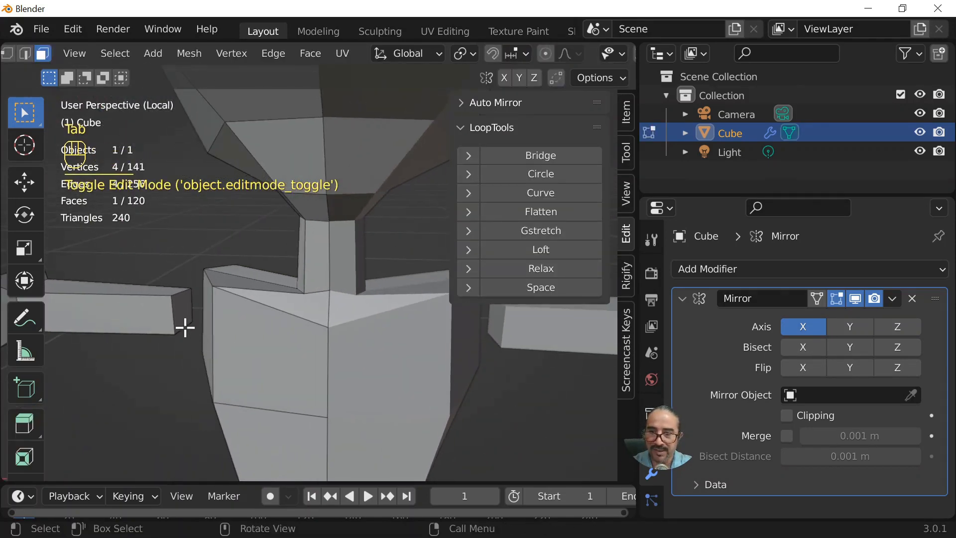
pyautogui.click(232, 390)
pyautogui.press('e')
pyautogui.click(237, 350)
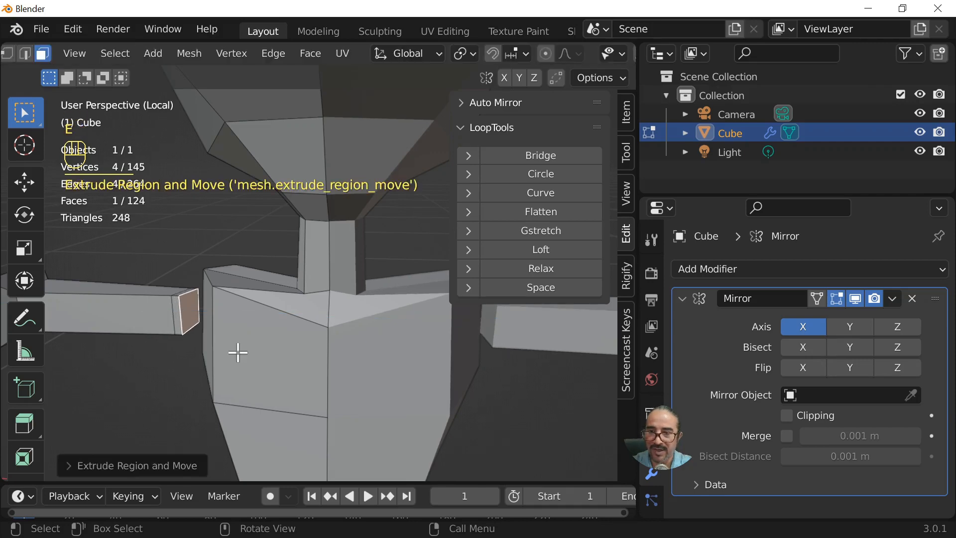
pyautogui.press('s')
pyautogui.click(251, 378)
pyautogui.moveTo(252, 379); pyautogui.dragTo(293, 354, button='middle')
pyautogui.press('g')
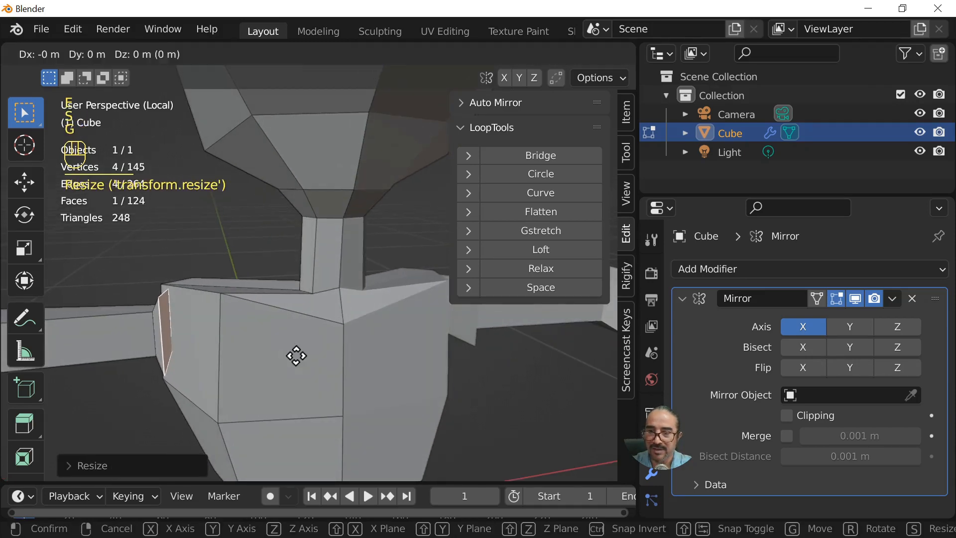
pyautogui.click(269, 354)
# - Extrude the shoulder joint's end face again toward the chest, scale it down and move it about 0.0055 m
pyautogui.click(275, 381)
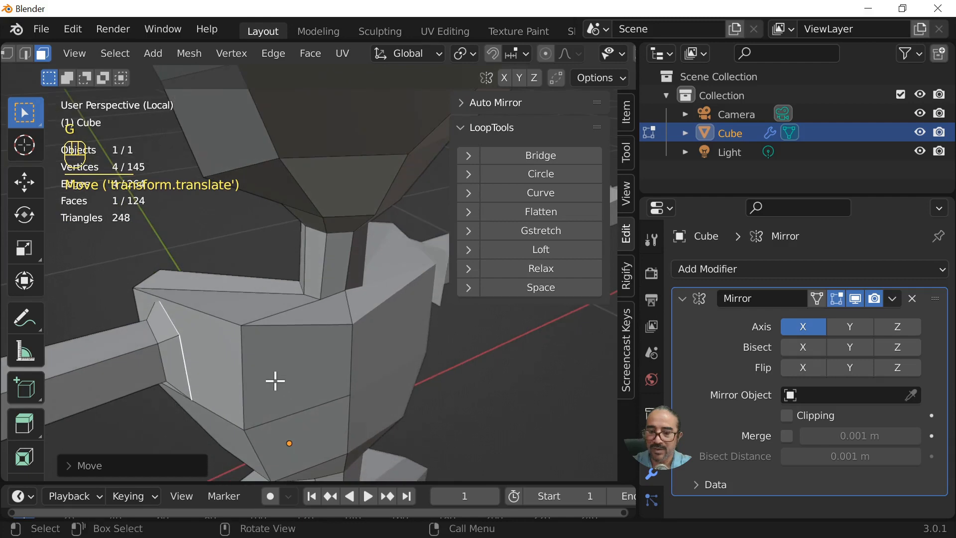
pyautogui.press('e')
pyautogui.press('s')
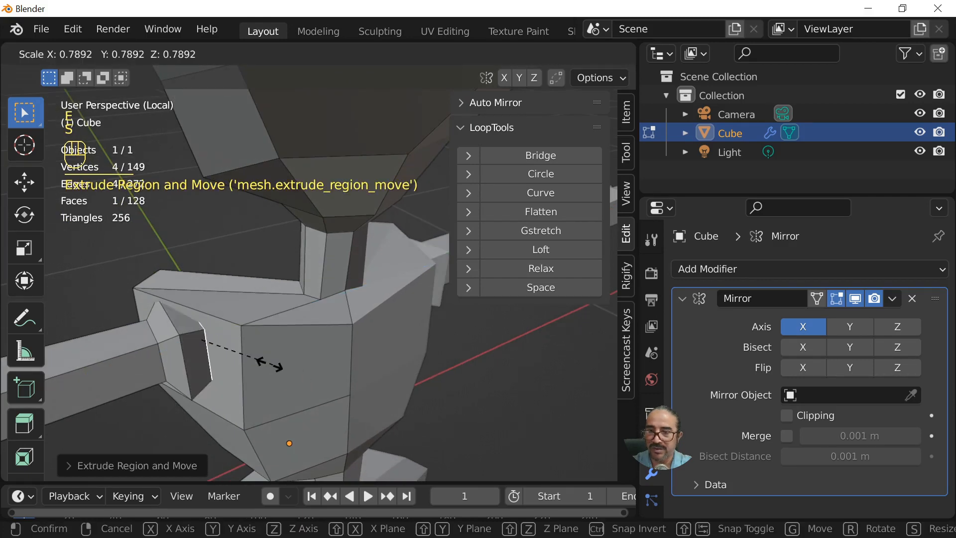
pyautogui.click(255, 358)
pyautogui.moveTo(254, 344); pyautogui.dragTo(214, 294, button='middle')
pyautogui.press('g')
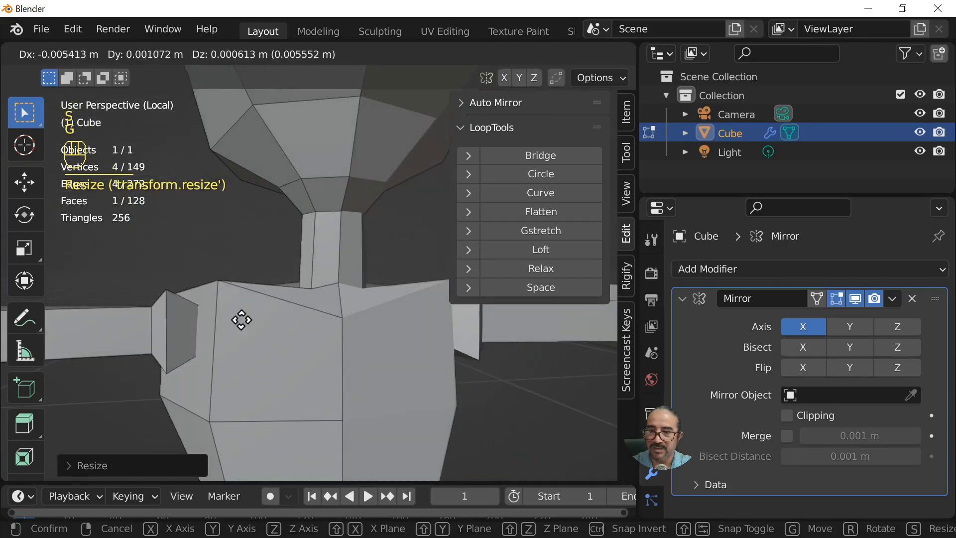
pyautogui.click(241, 319)
# - Examine the complete skeleton figure in Object Mode from the front and sides
pyautogui.press('Tab')
pyautogui.scroll(-5, 224, 343)
pyautogui.moveTo(171, 365); pyautogui.dragTo(416, 419, button='middle')
pyautogui.scroll(-6, 501, 372)
pyautogui.scroll(4, 330, 400)
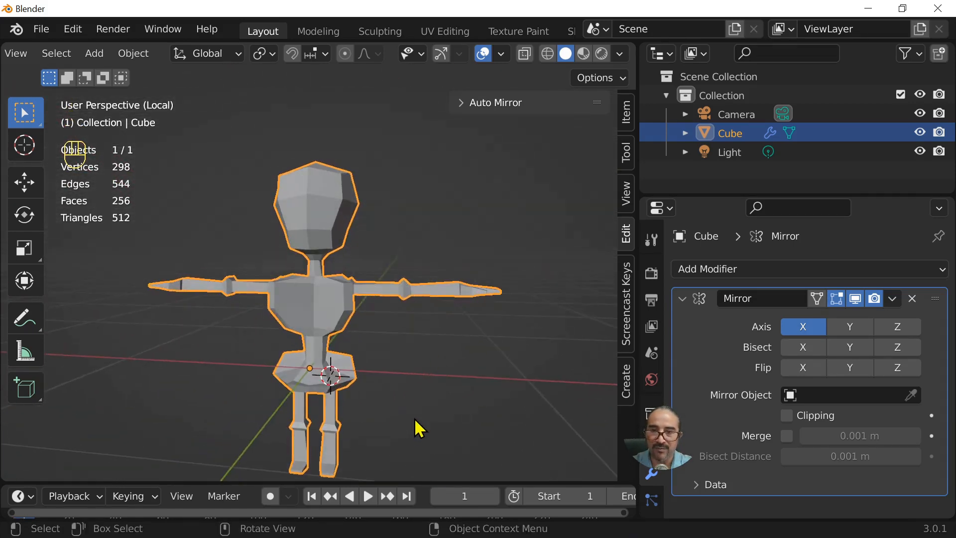
pyautogui.scroll(-1, 402, 371)
pyautogui.scroll(-2, 406, 378)
pyautogui.moveTo(369, 397); pyautogui.dragTo(260, 395, button='middle')
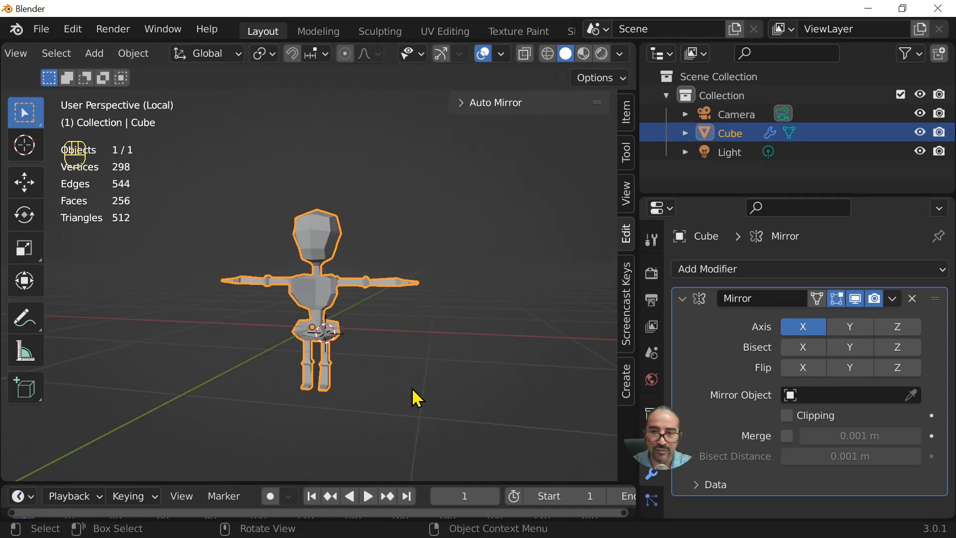
pyautogui.moveTo(411, 327); pyautogui.dragTo(324, 342, button='middle')
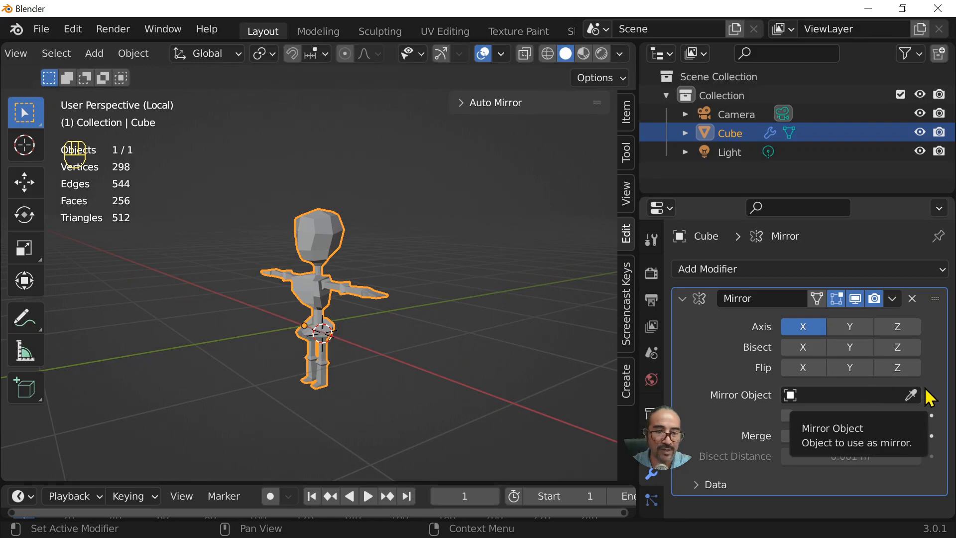
pyautogui.moveTo(413, 359); pyautogui.dragTo(393, 359, button='middle')
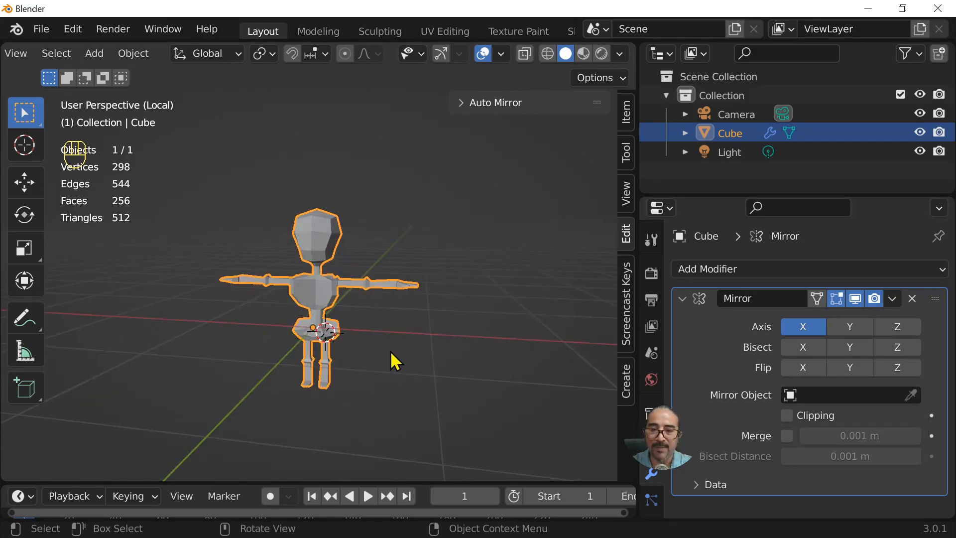